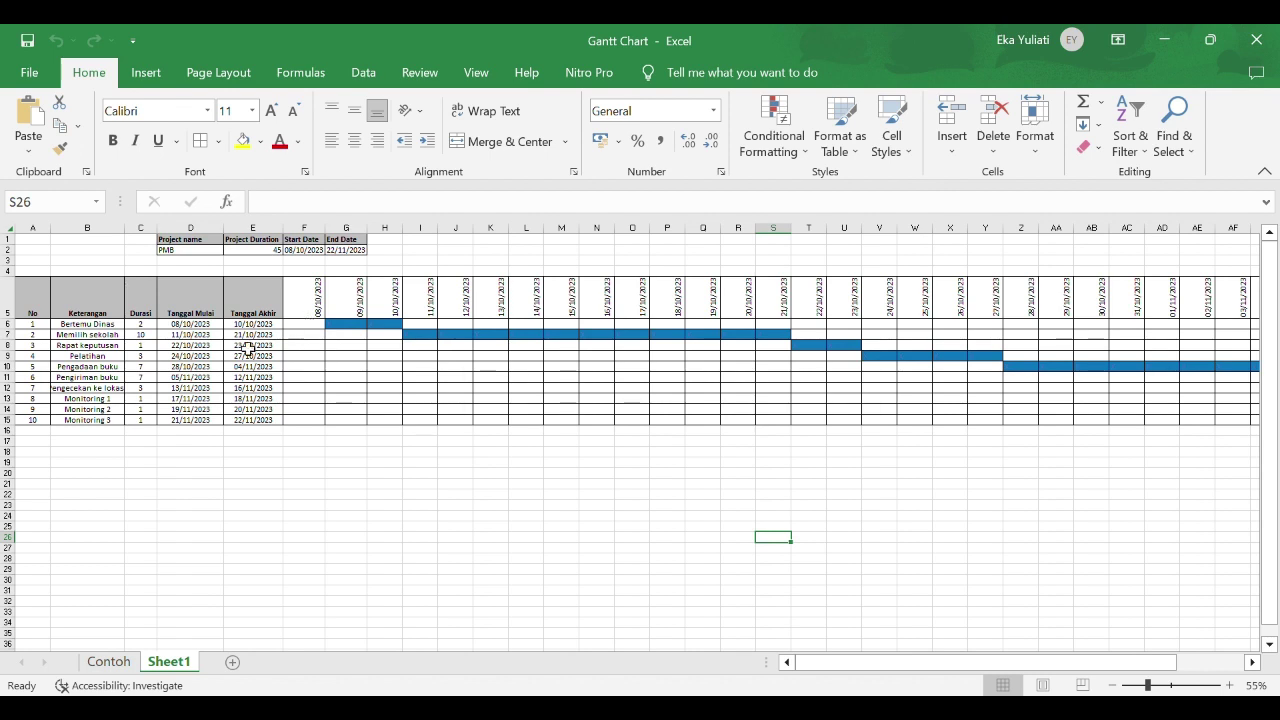
On a new worksheet, enter Nama Project in C1 and Perpustakaan in C2, widening column C to fit the text
{"action": "left_click", "coordinate": [232, 663]}
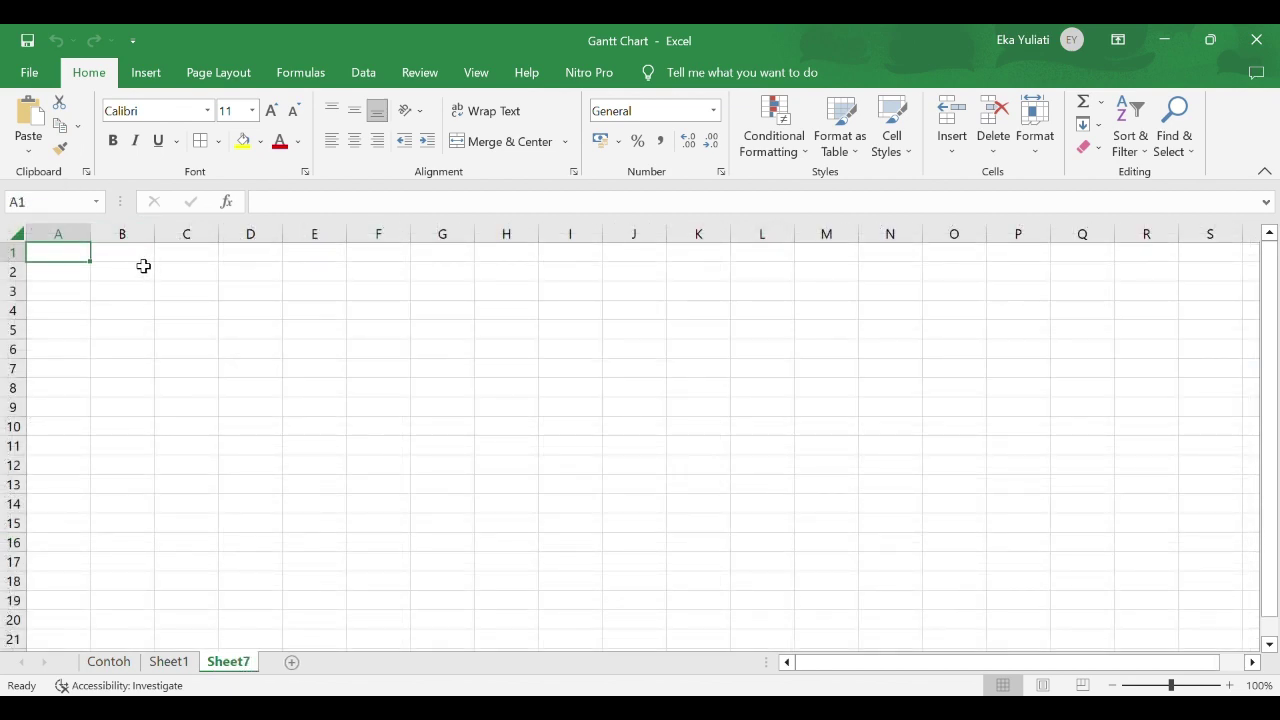
{"action": "left_click", "coordinate": [193, 261]}
{"action": "type", "text": "Nama"}
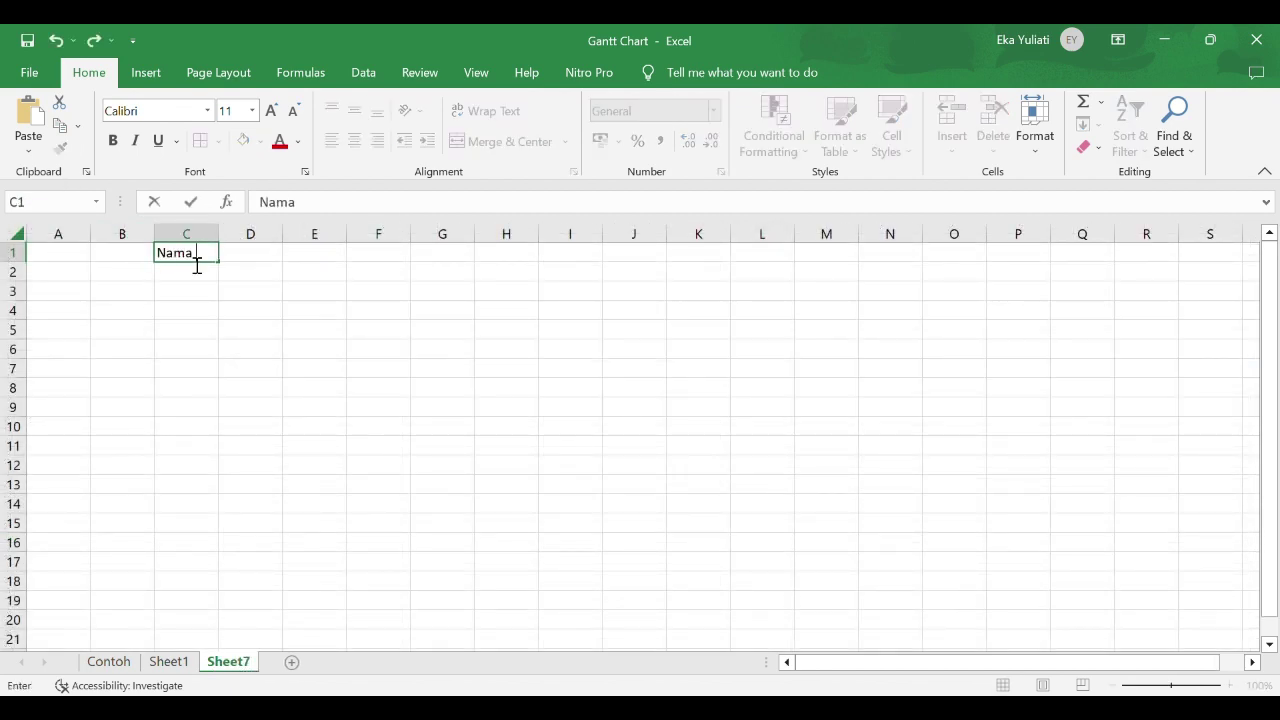
{"action": "type", "text": " Project"}
{"action": "key", "text": "Return"}
{"action": "type", "text": "Perpusta"}
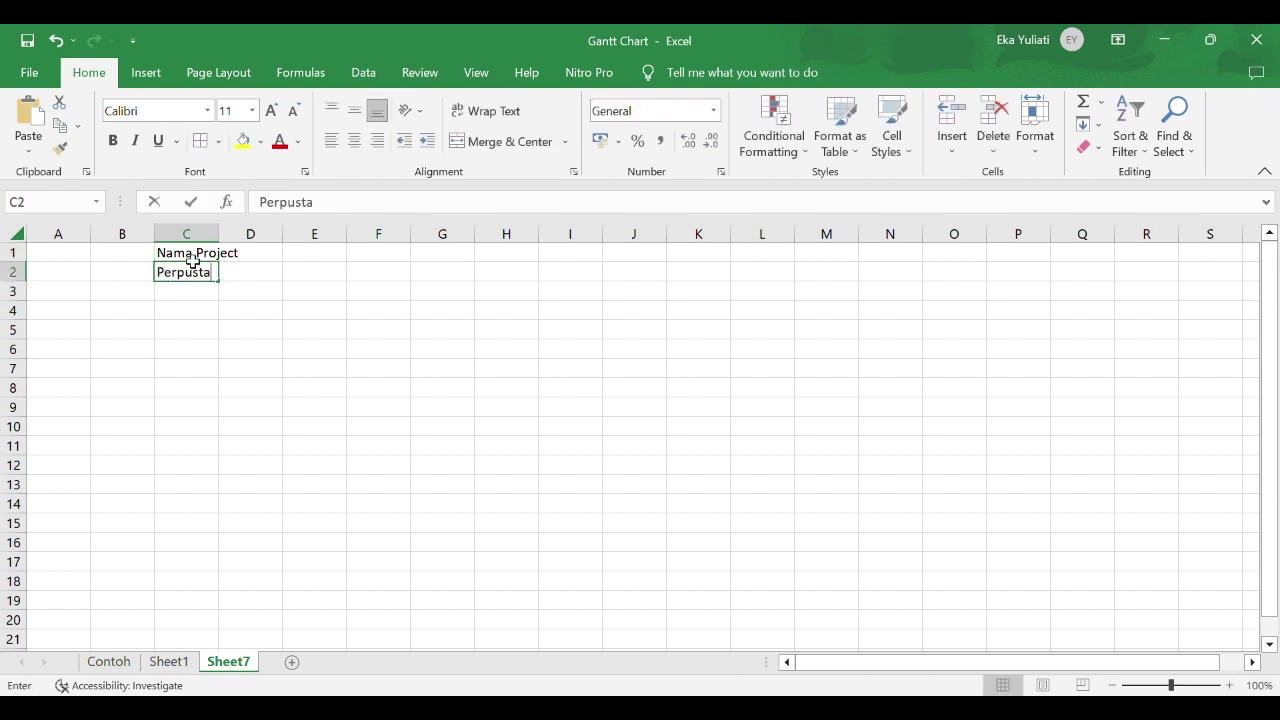
{"action": "type", "text": "kaan"}
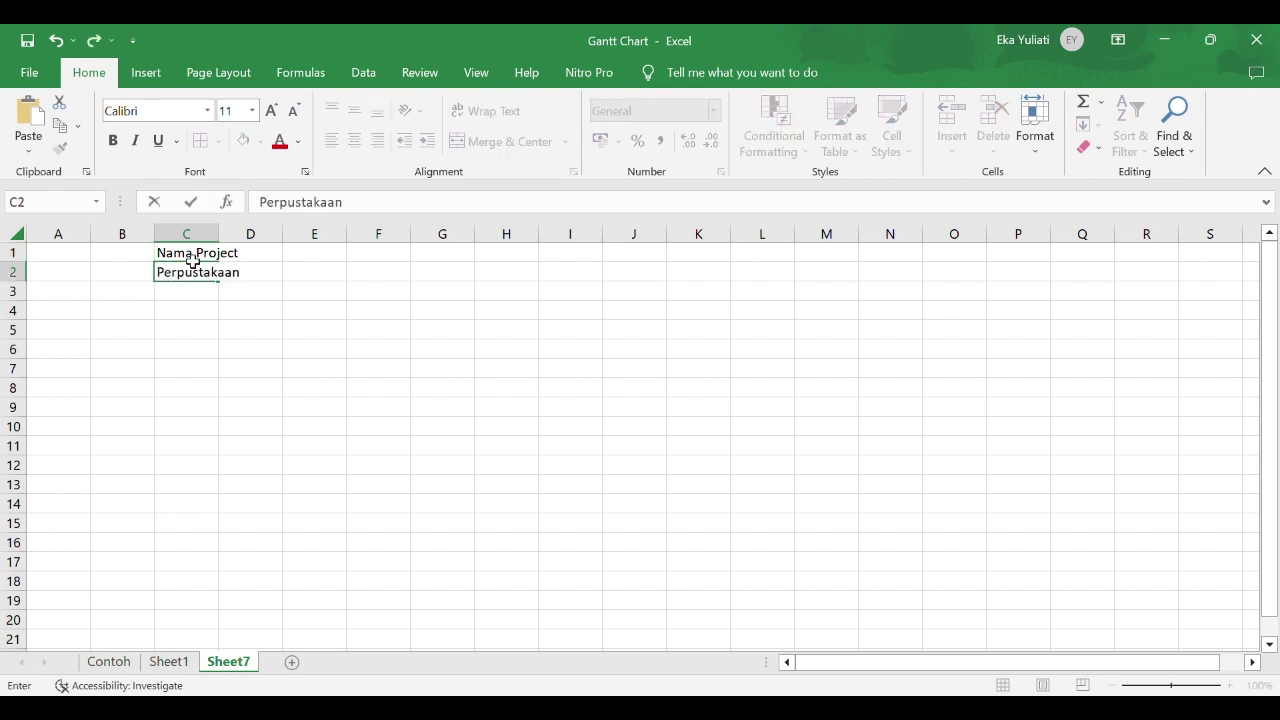
{"action": "left_click", "coordinate": [229, 297]}
{"action": "left_click_drag", "start_coordinate": [219, 240], "coordinate": [262, 246]}
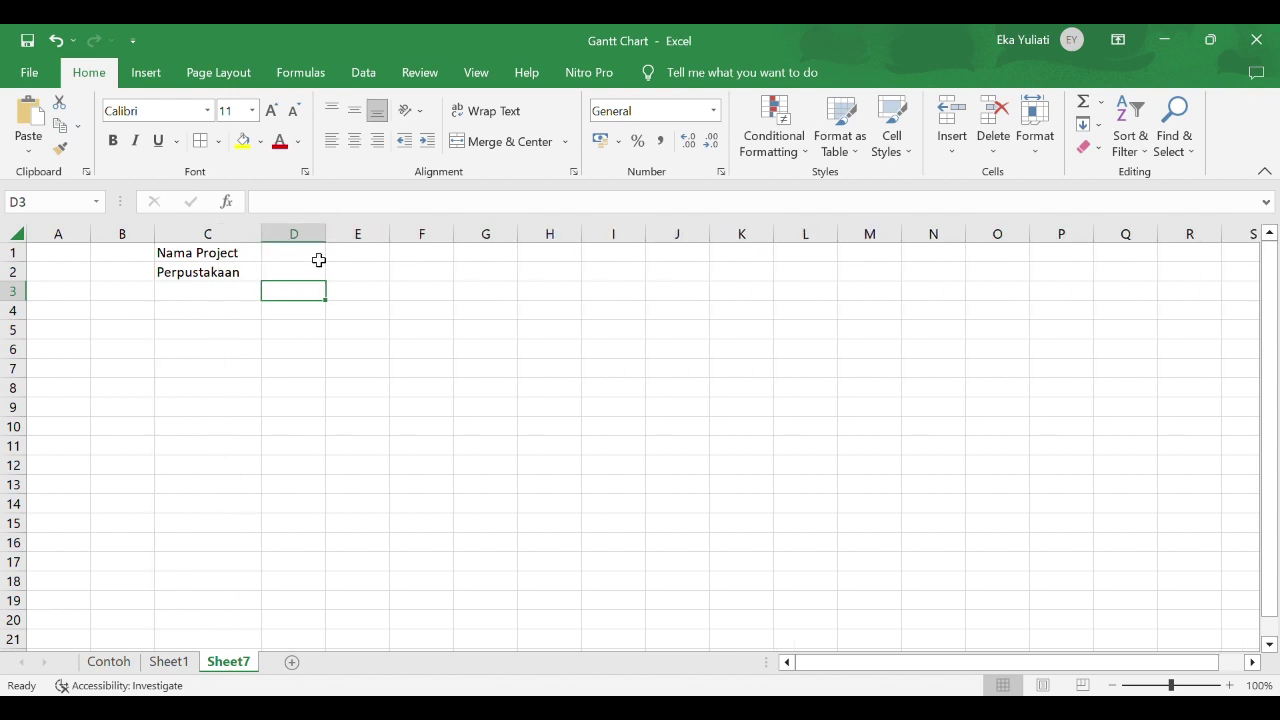
Enter the project headers Durasi, Start Date and End Date in cells D1 to F1
{"action": "left_click", "coordinate": [318, 256]}
{"action": "type", "text": "Durasi"}
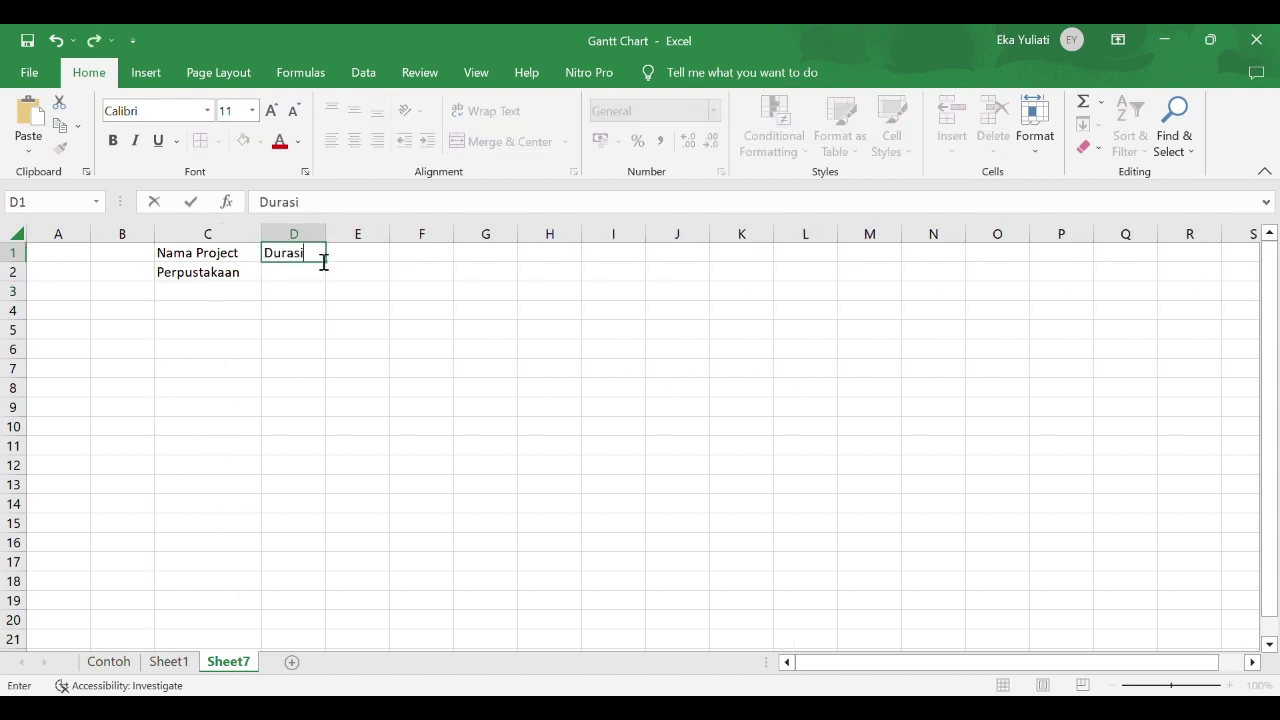
{"action": "key", "text": "Tab"}
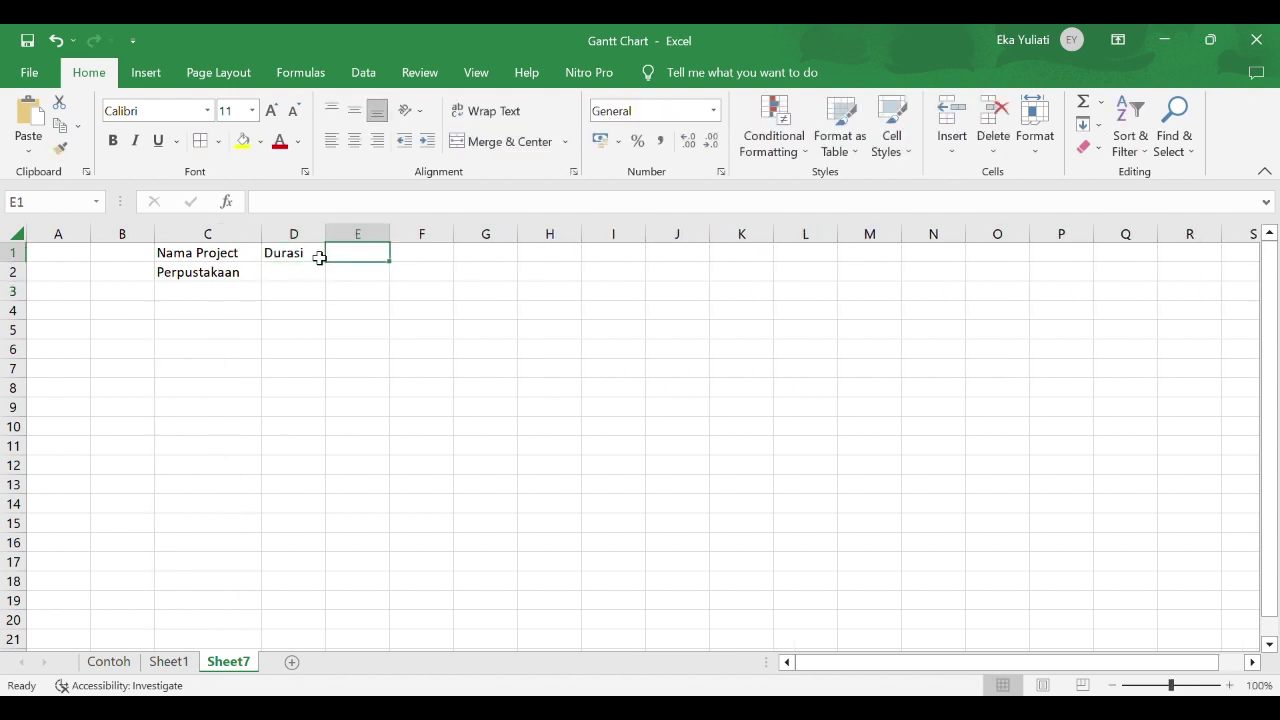
{"action": "type", "text": "Srat"}
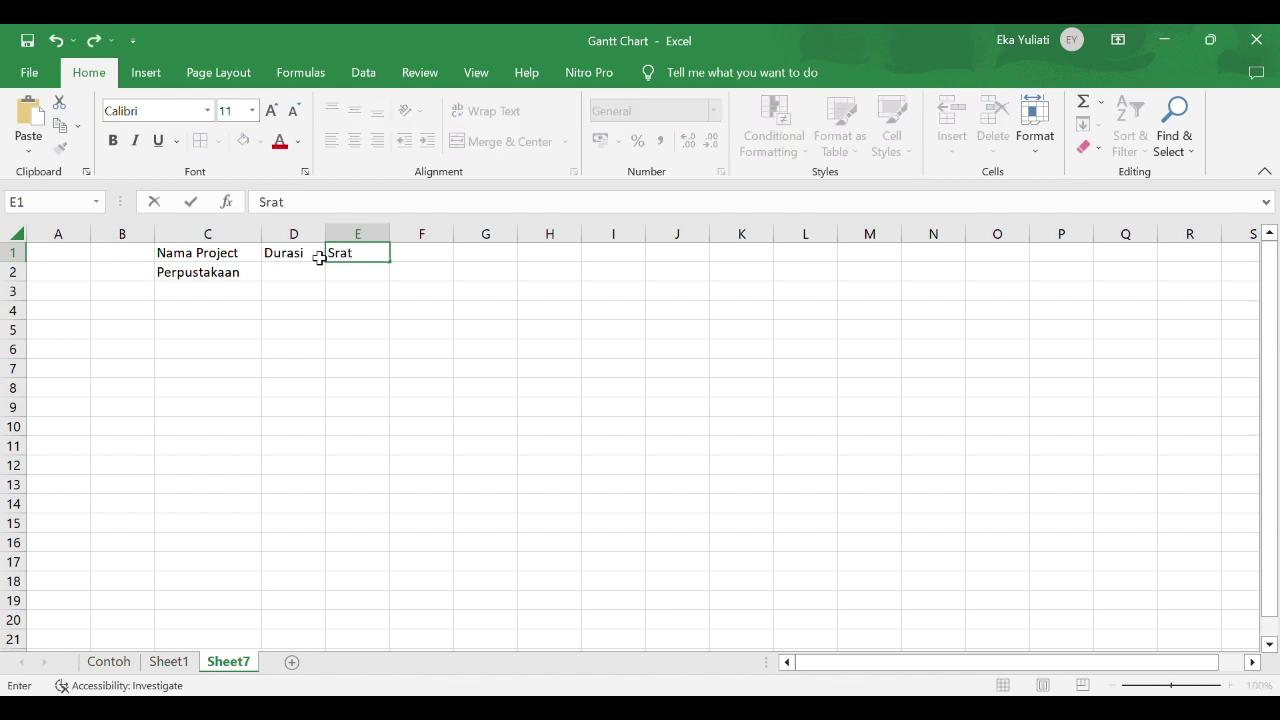
{"action": "key", "text": "BackSpace"}
{"action": "key", "text": "BackSpace"}
{"action": "key", "text": "BackSpace"}
{"action": "type", "text": "tart Date"}
{"action": "key", "text": "Tab"}
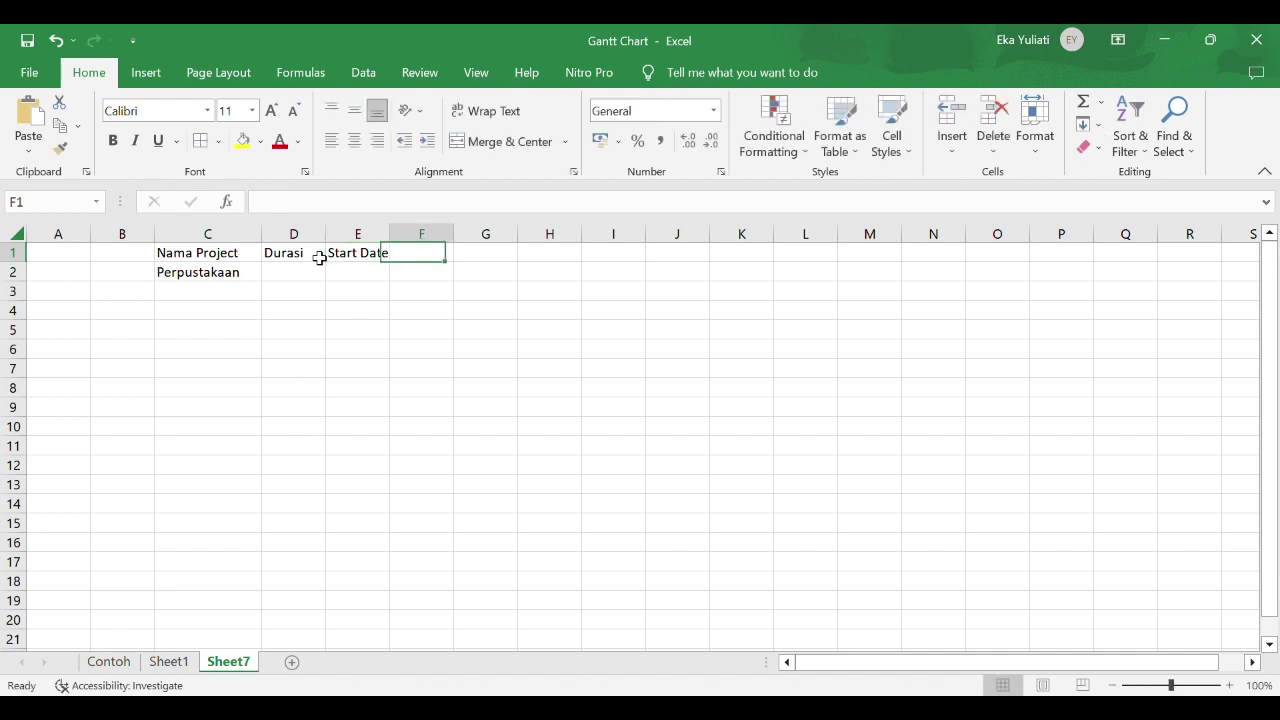
{"action": "type", "text": "End Dat"}
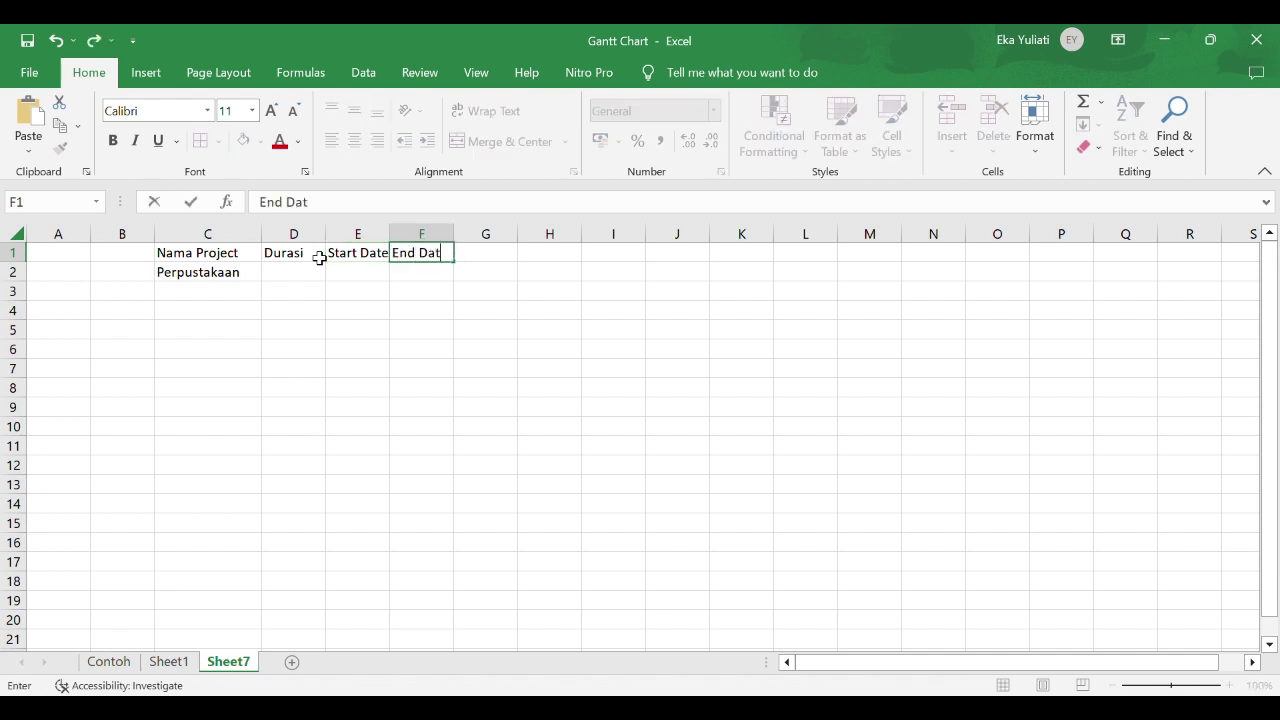
{"action": "type", "text": "e"}
{"action": "left_click", "coordinate": [251, 276]}
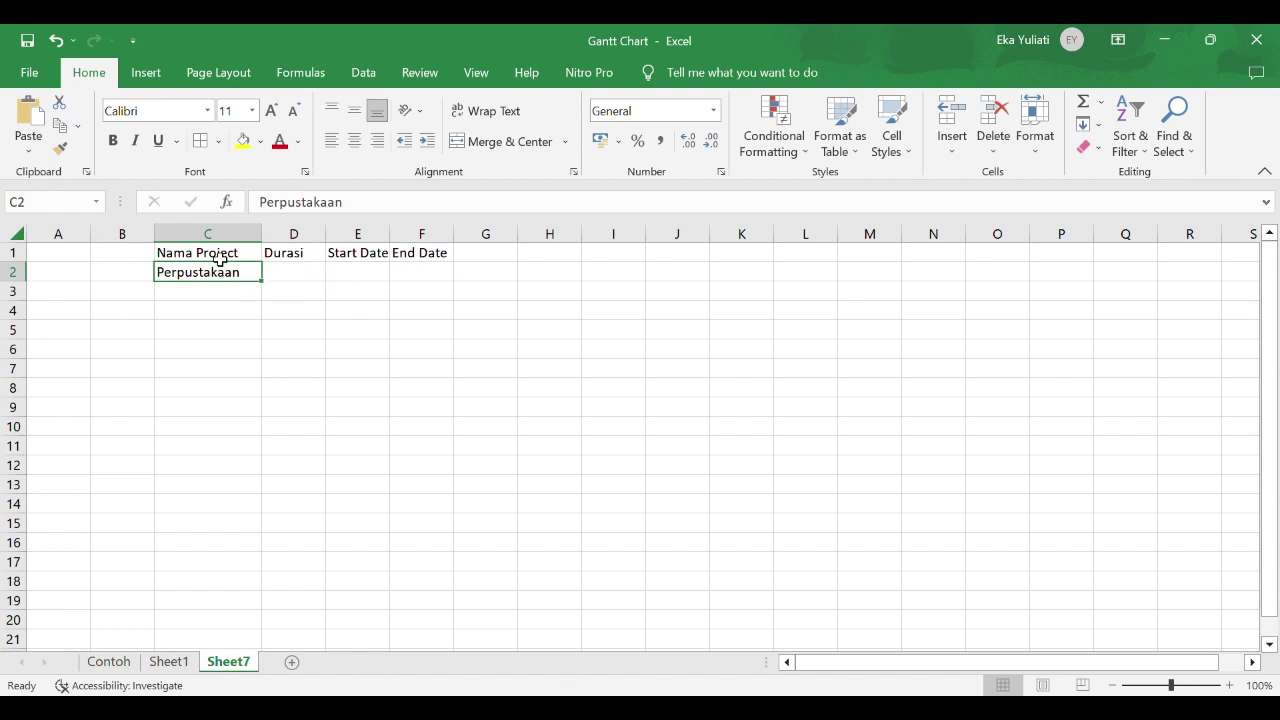
Make the project block C1:F2 bold and give all its cells borders
{"action": "left_click_drag", "start_coordinate": [228, 258], "coordinate": [430, 284]}
{"action": "left_click", "coordinate": [113, 140]}
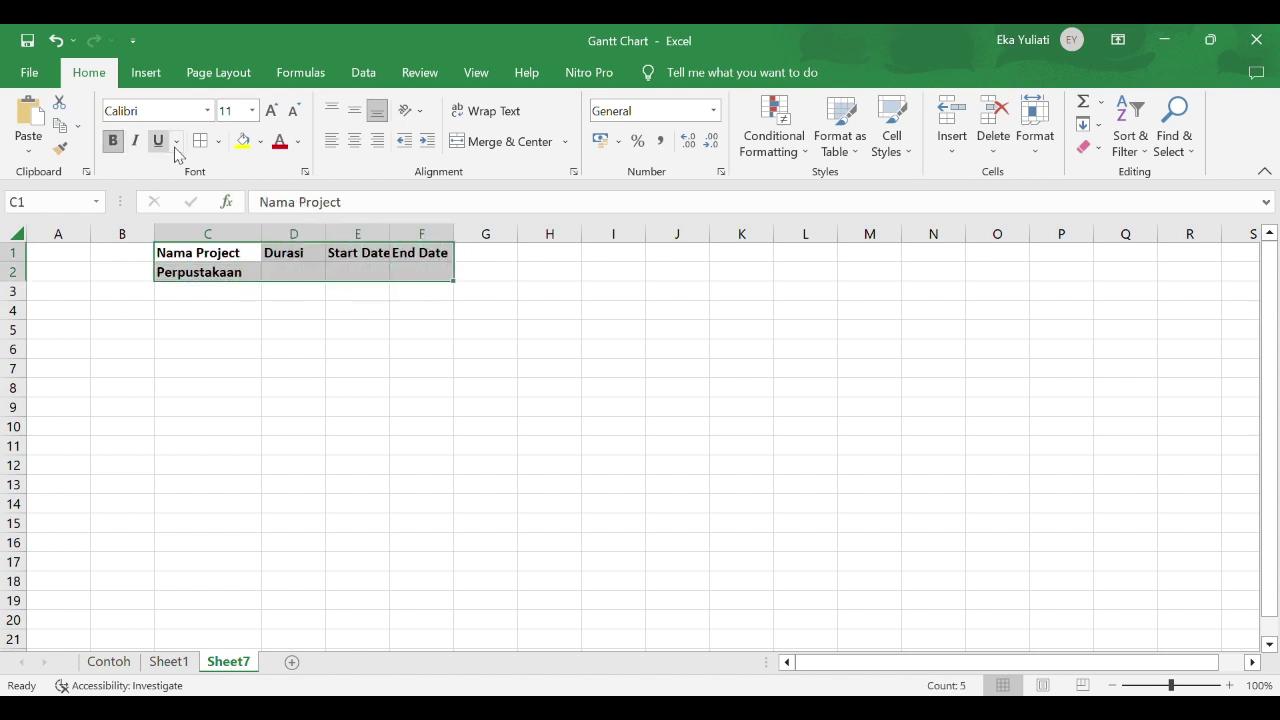
{"action": "left_click", "coordinate": [252, 275]}
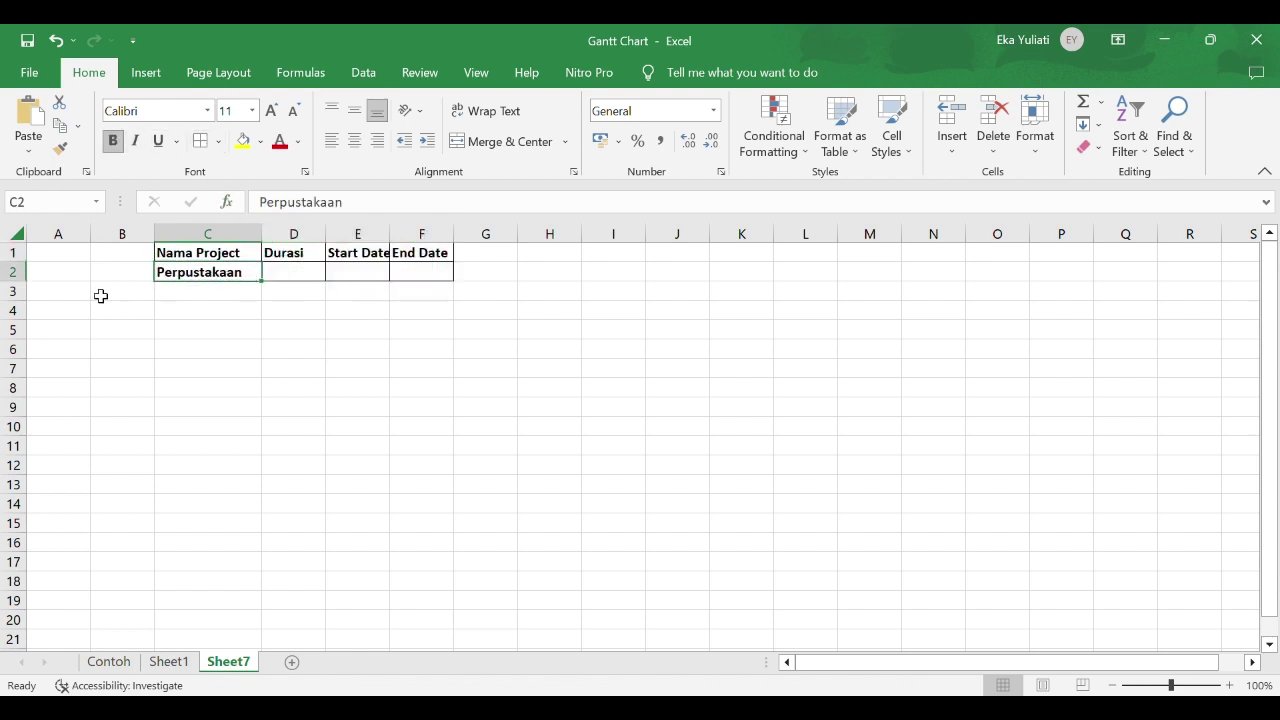
Enter the task table headers No in A4 and Keterangan in B4, widening column B to fit
{"action": "left_click", "coordinate": [69, 318]}
{"action": "type", "text": "No"}
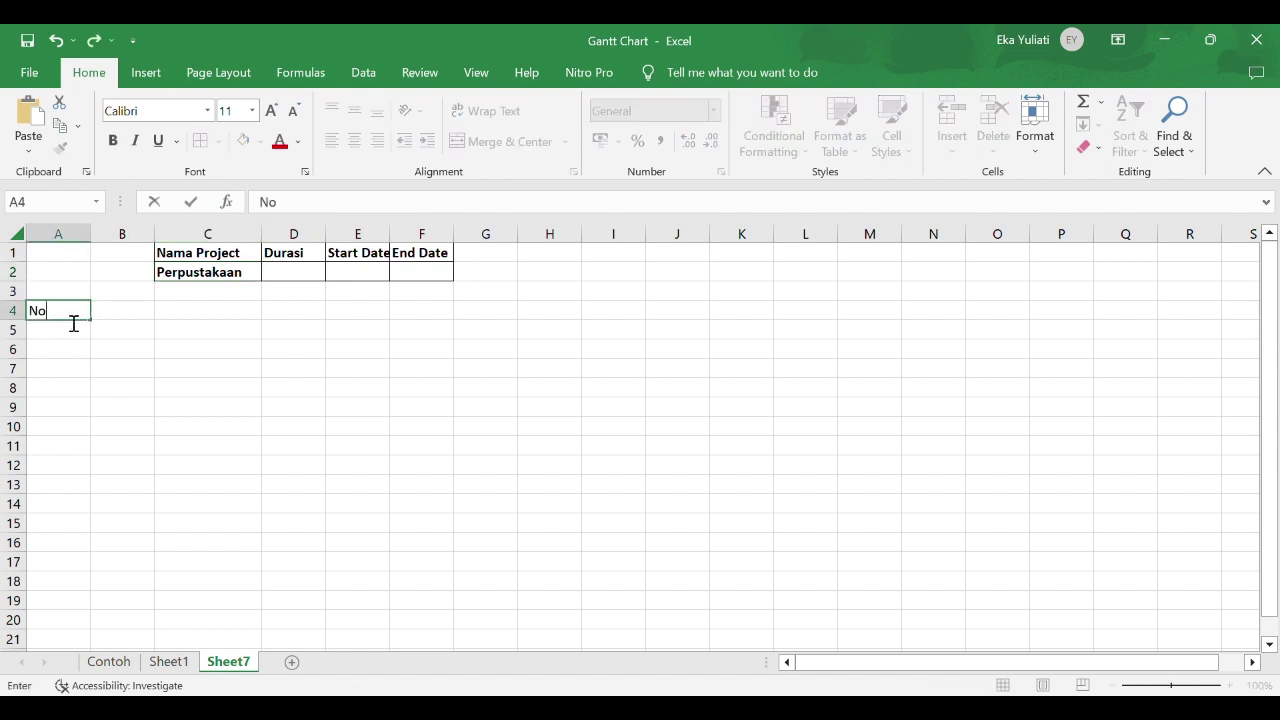
{"action": "key", "text": "Tab"}
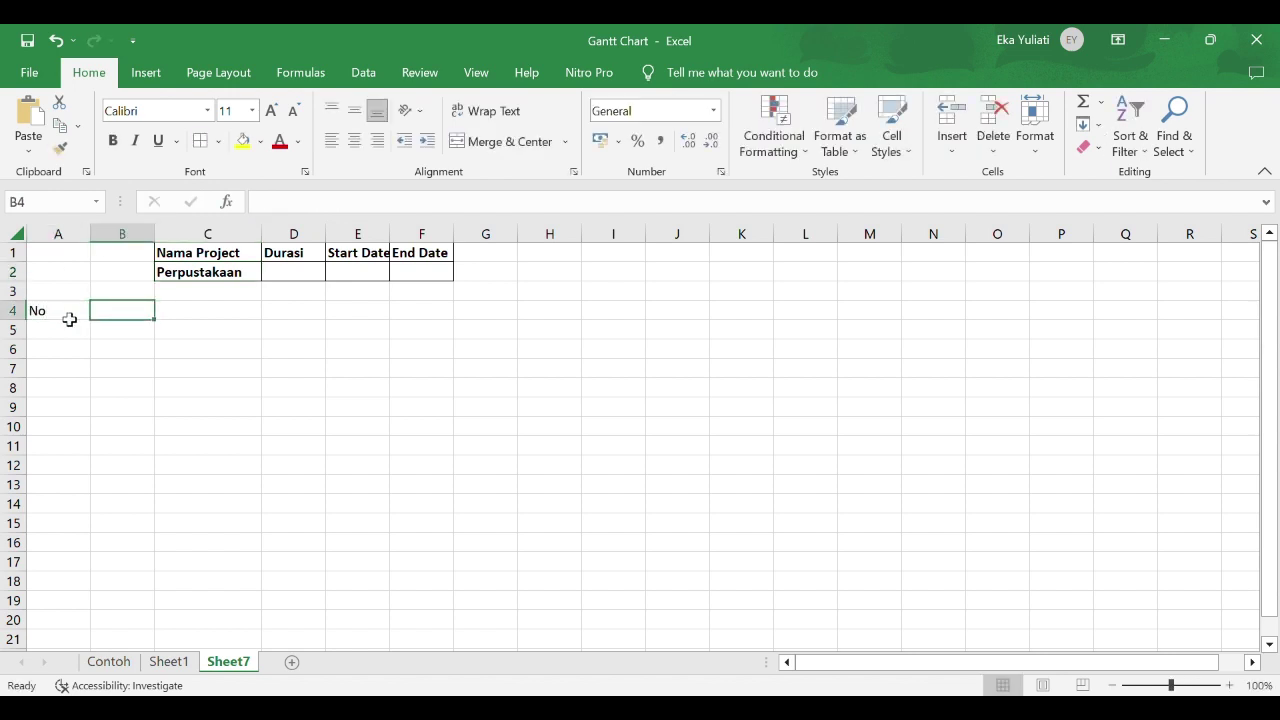
{"action": "type", "text": "Keterangan"}
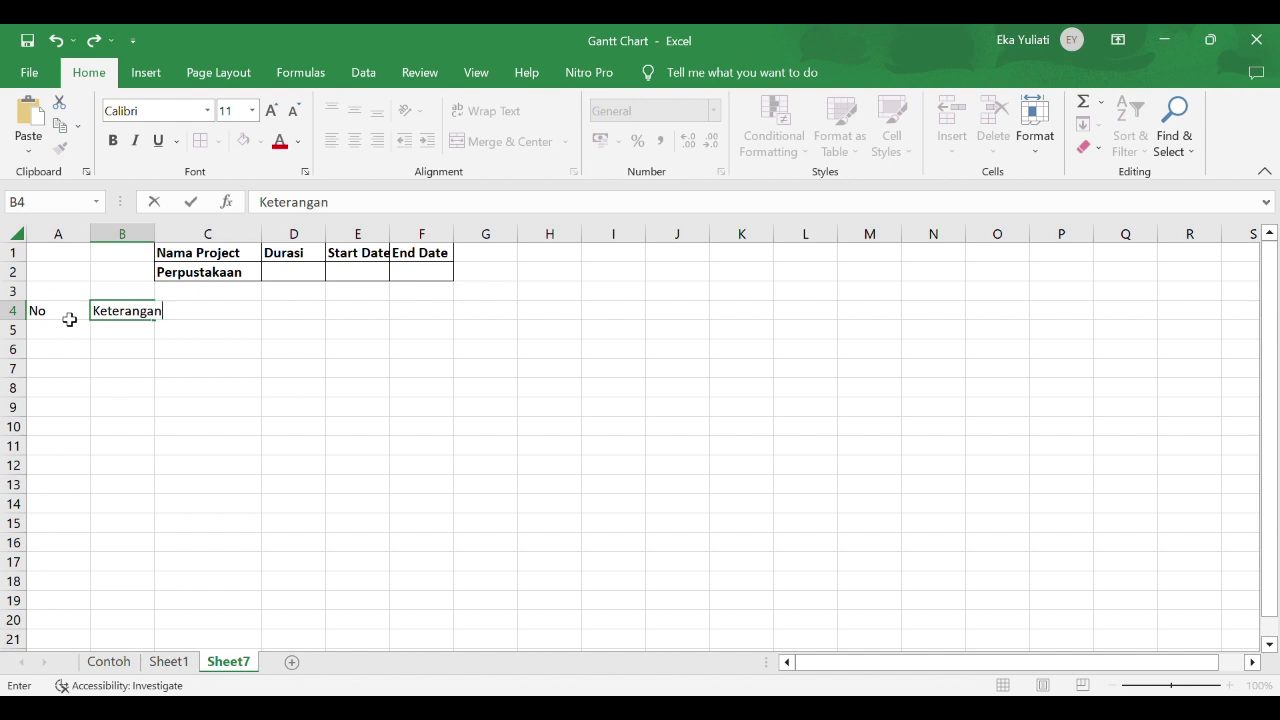
{"action": "left_click", "coordinate": [120, 338]}
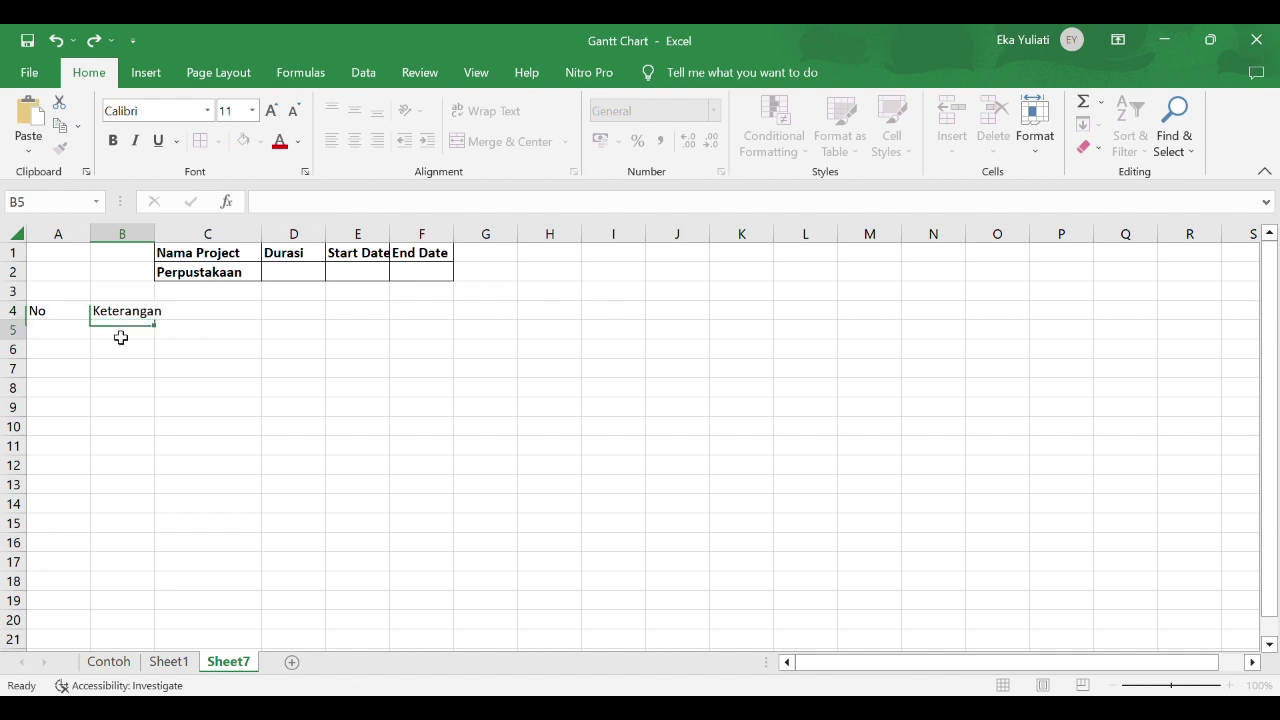
{"action": "left_click", "coordinate": [125, 314]}
{"action": "left_click_drag", "start_coordinate": [160, 243], "coordinate": [180, 243]}
Complete the task table's header row with Durasi, Start Date and End Date in C4 to E4
{"action": "left_click", "coordinate": [203, 317]}
{"action": "type", "text": "Durasi"}
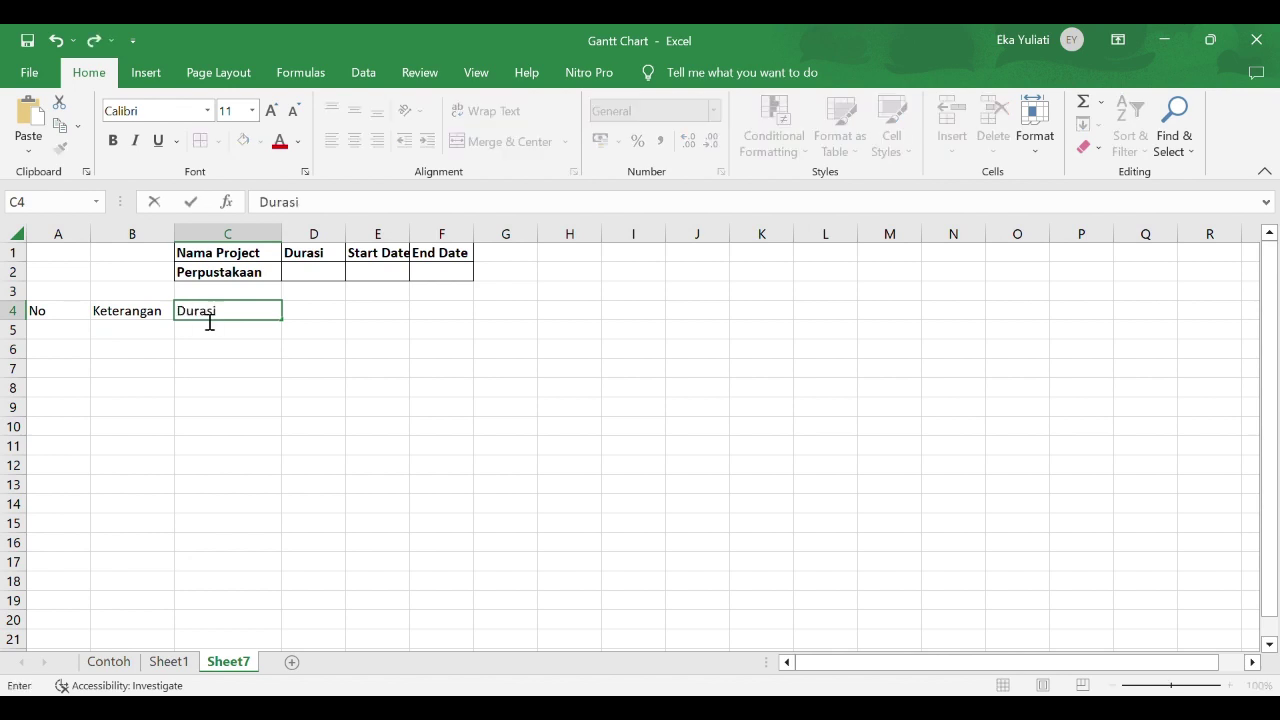
{"action": "key", "text": "Tab"}
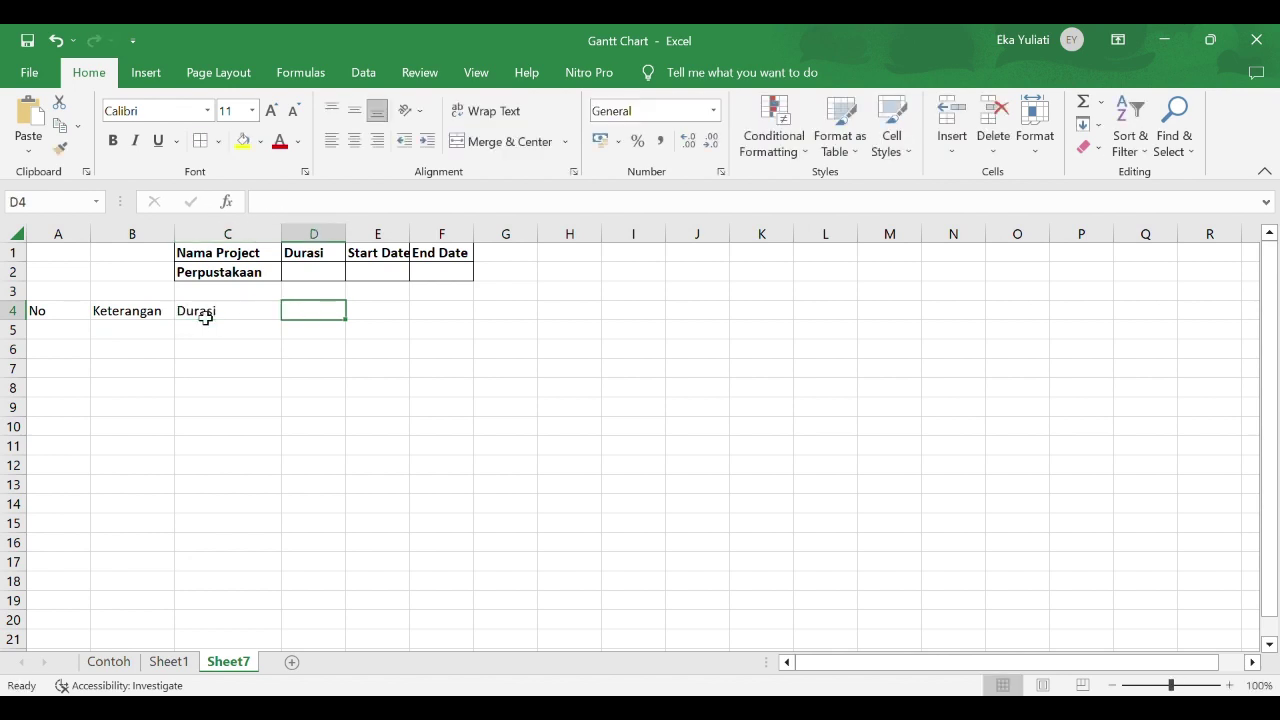
{"action": "type", "text": "Start Date"}
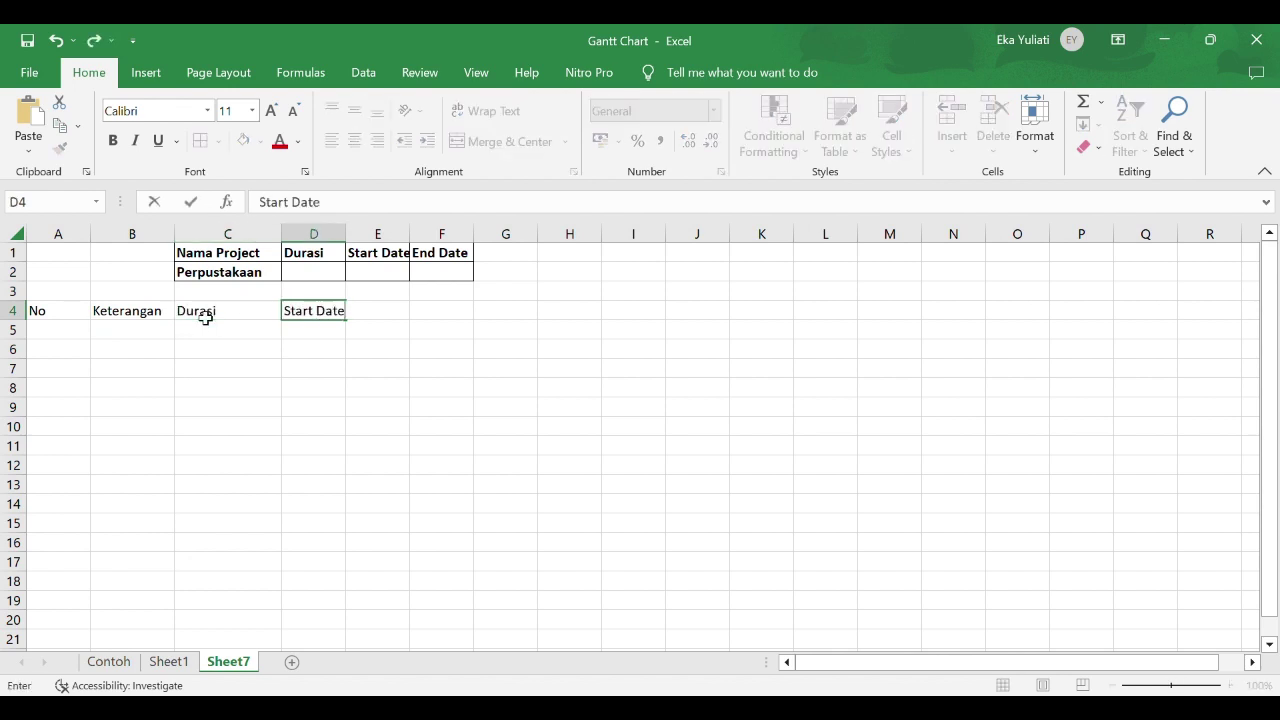
{"action": "key", "text": "Tab"}
{"action": "type", "text": "E"}
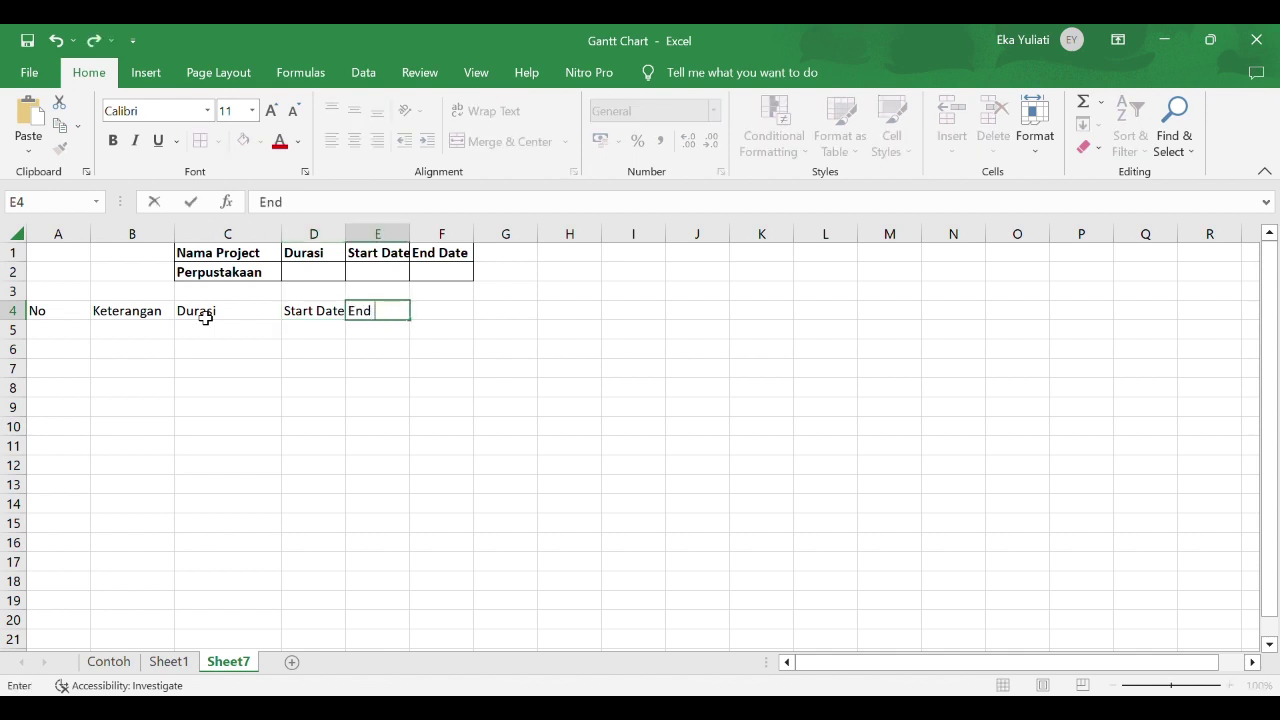
{"action": "type", "text": "nd Date"}
Fill in the first task row with number 1 in A5 and Bertemu Dinas in B5
{"action": "left_click", "coordinate": [74, 340]}
{"action": "type", "text": "1"}
{"action": "left_click", "coordinate": [129, 334]}
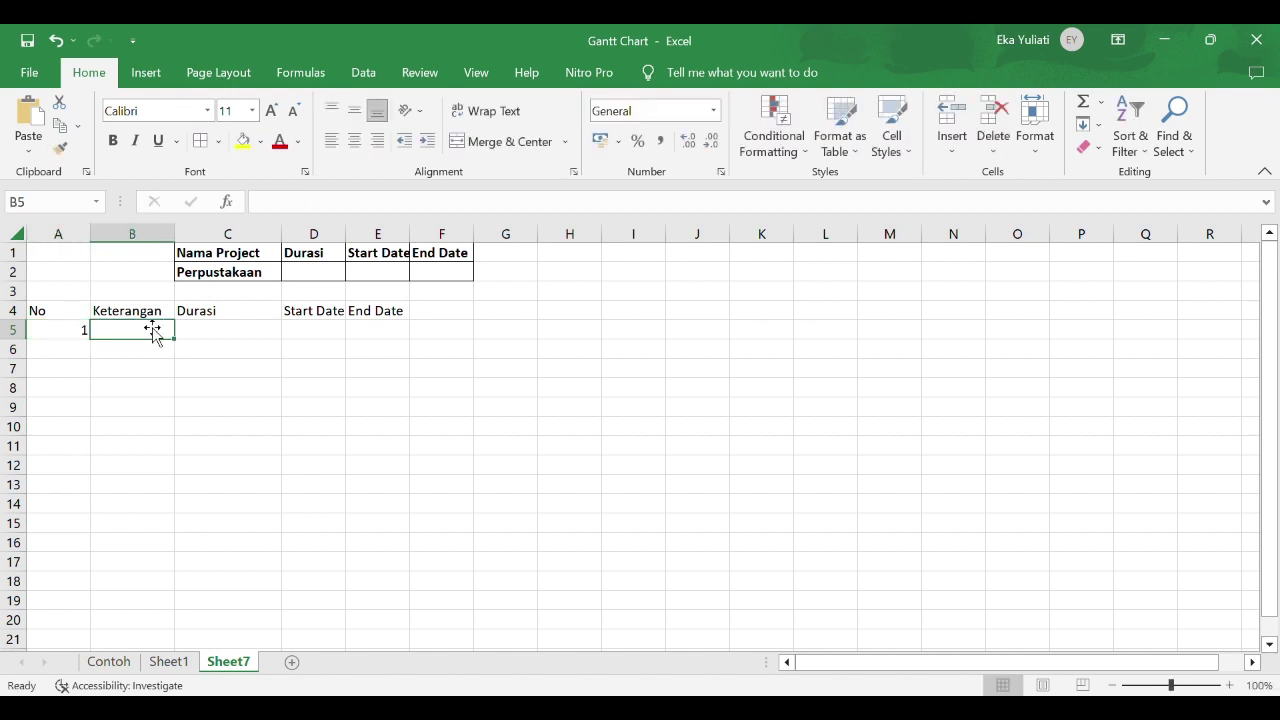
{"action": "type", "text": "Be"}
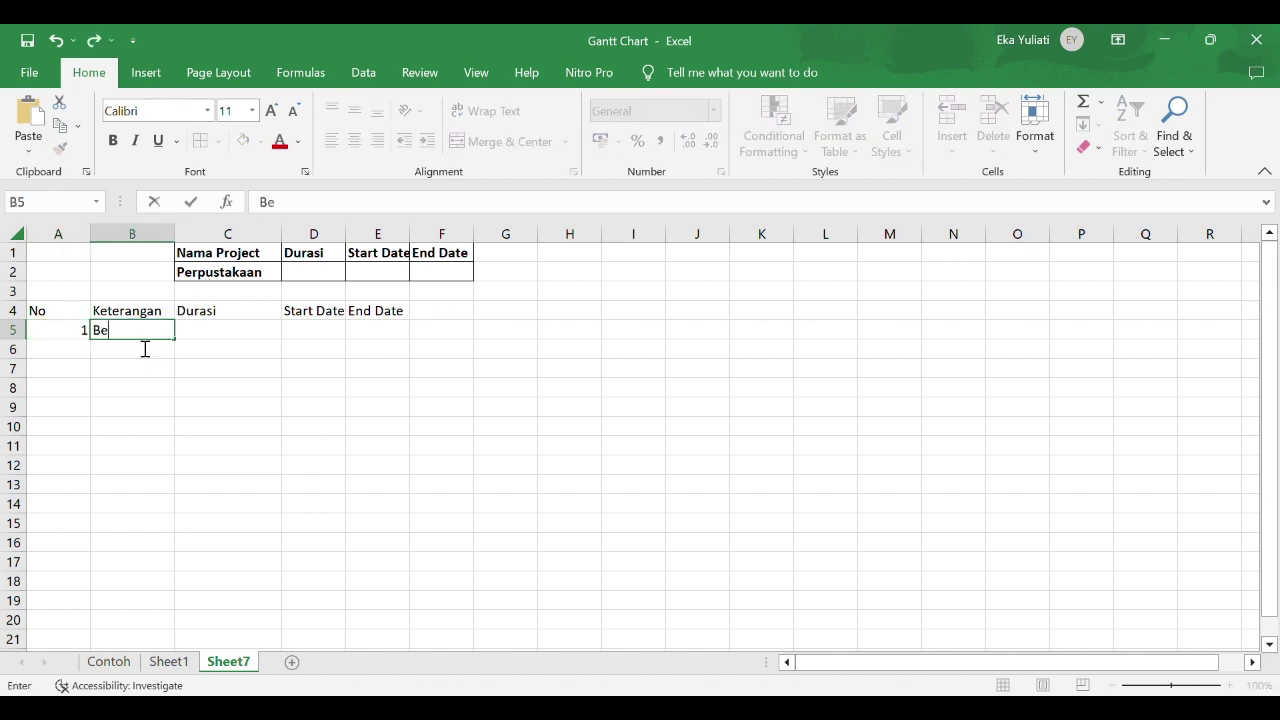
{"action": "type", "text": "rtemu Dinas"}
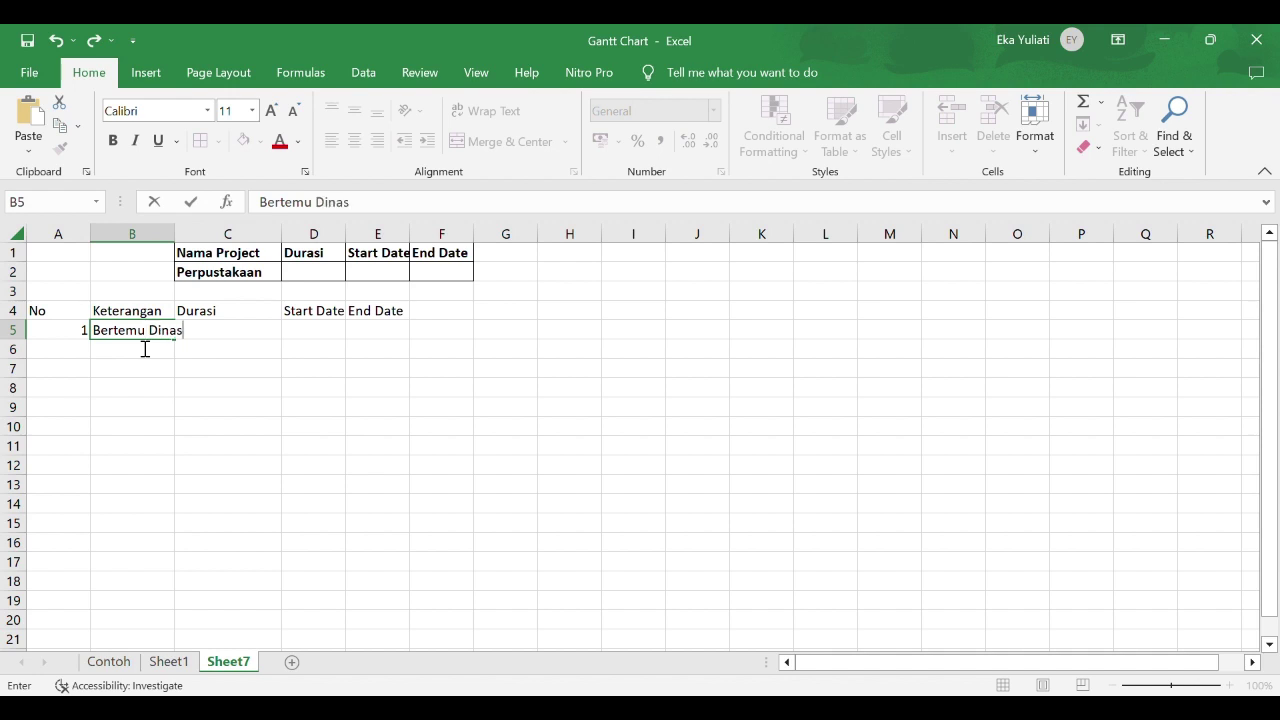
{"action": "key", "text": "Return"}
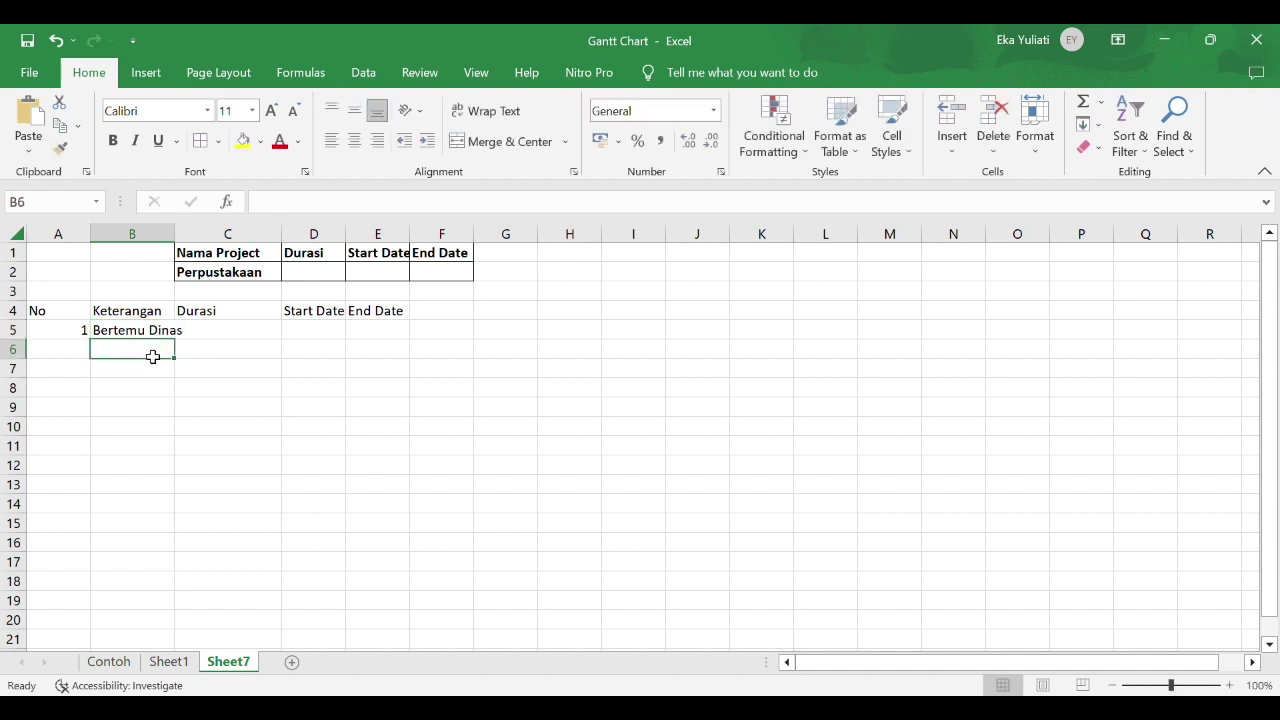
Add the tasks Survey Sekolah in B6 and Renovasi Ringan in B7
{"action": "type", "text": "Surv"}
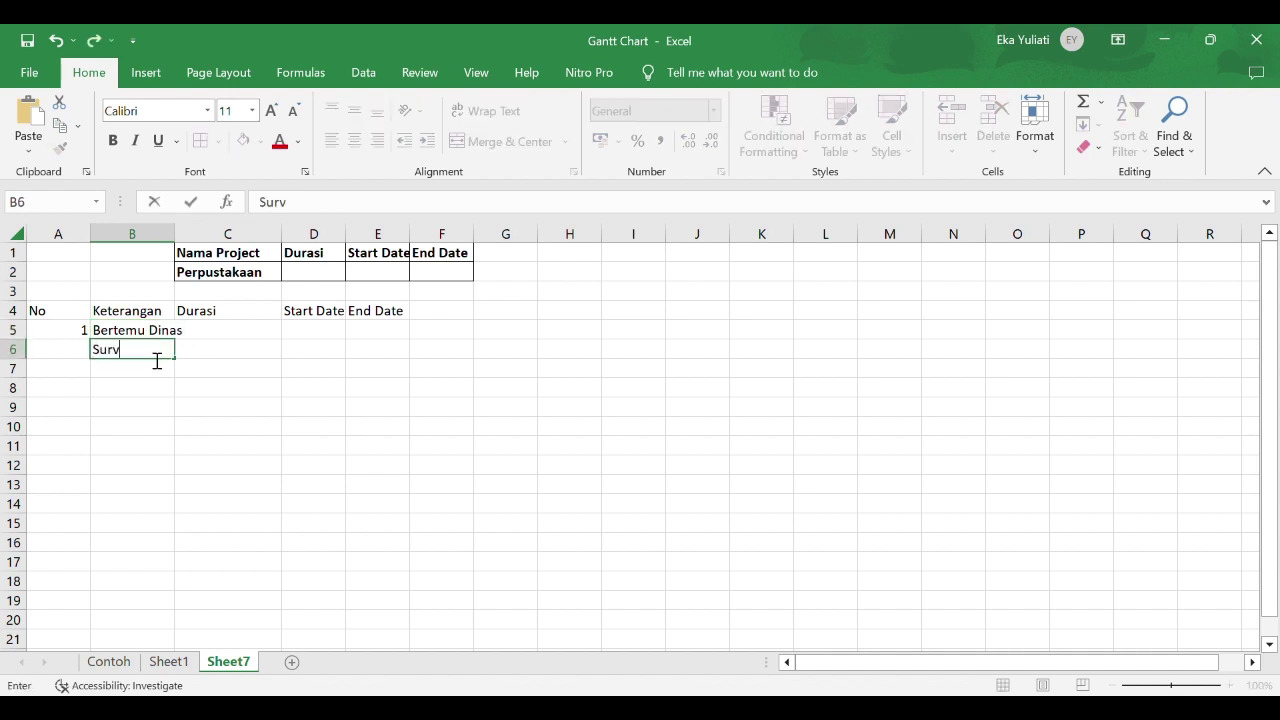
{"action": "type", "text": "ey Sekolah"}
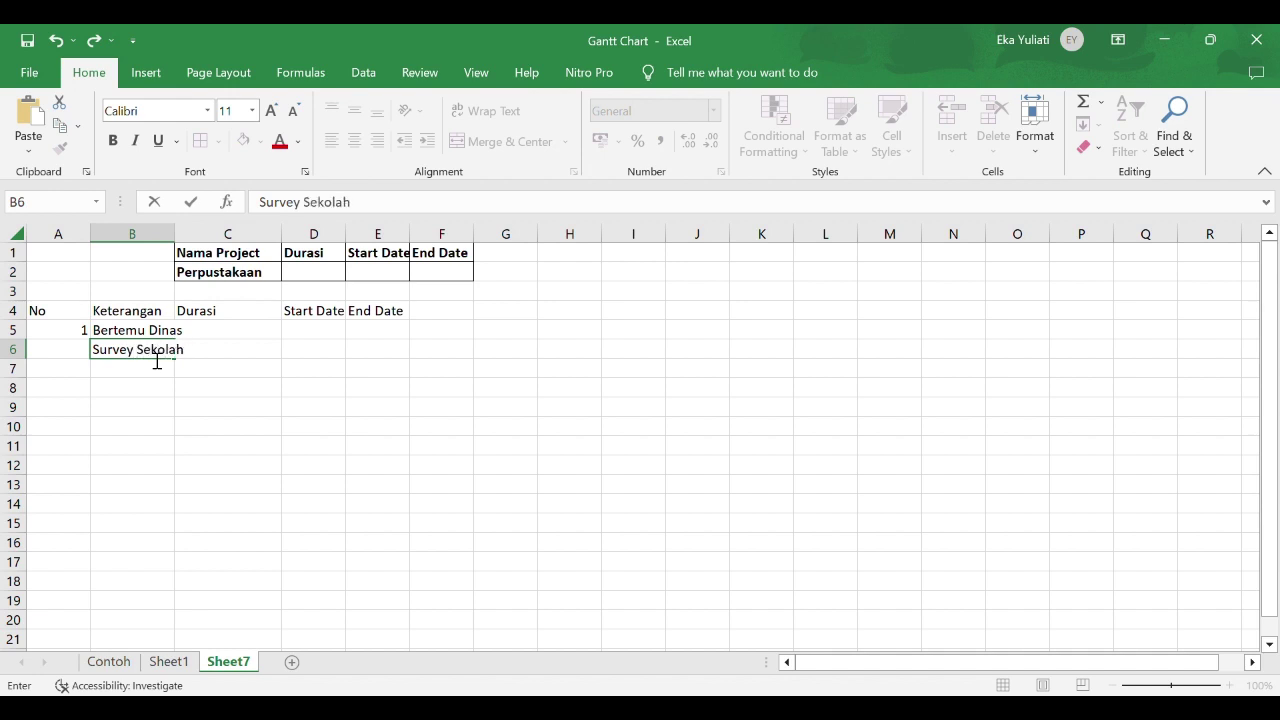
{"action": "key", "text": "Return"}
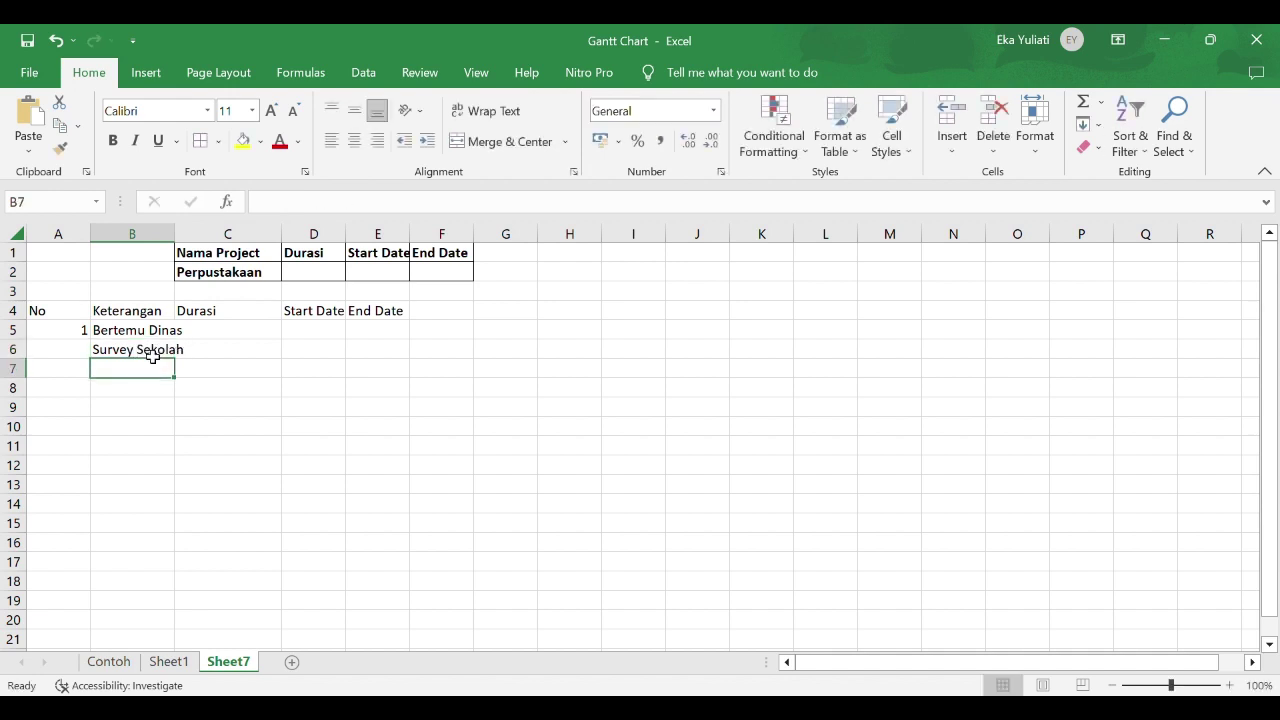
{"action": "type", "text": "Renovasi"}
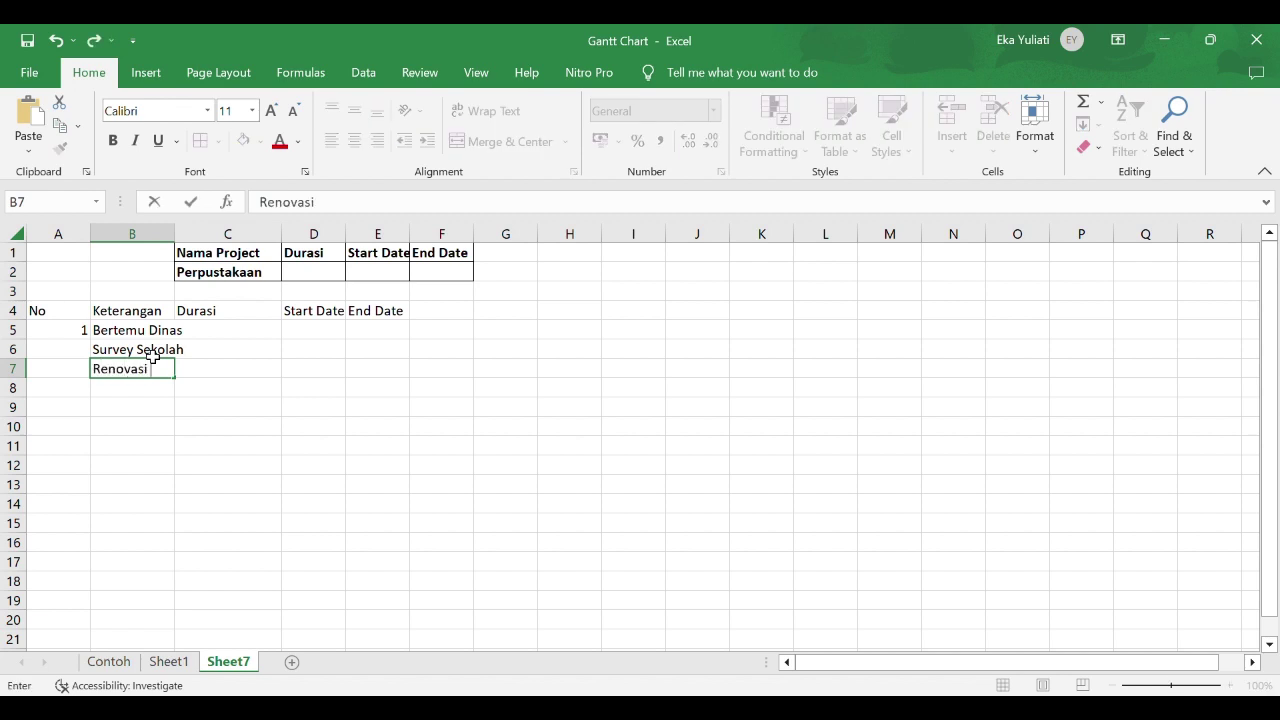
{"action": "type", "text": " Ringan"}
{"action": "key", "text": "Return"}
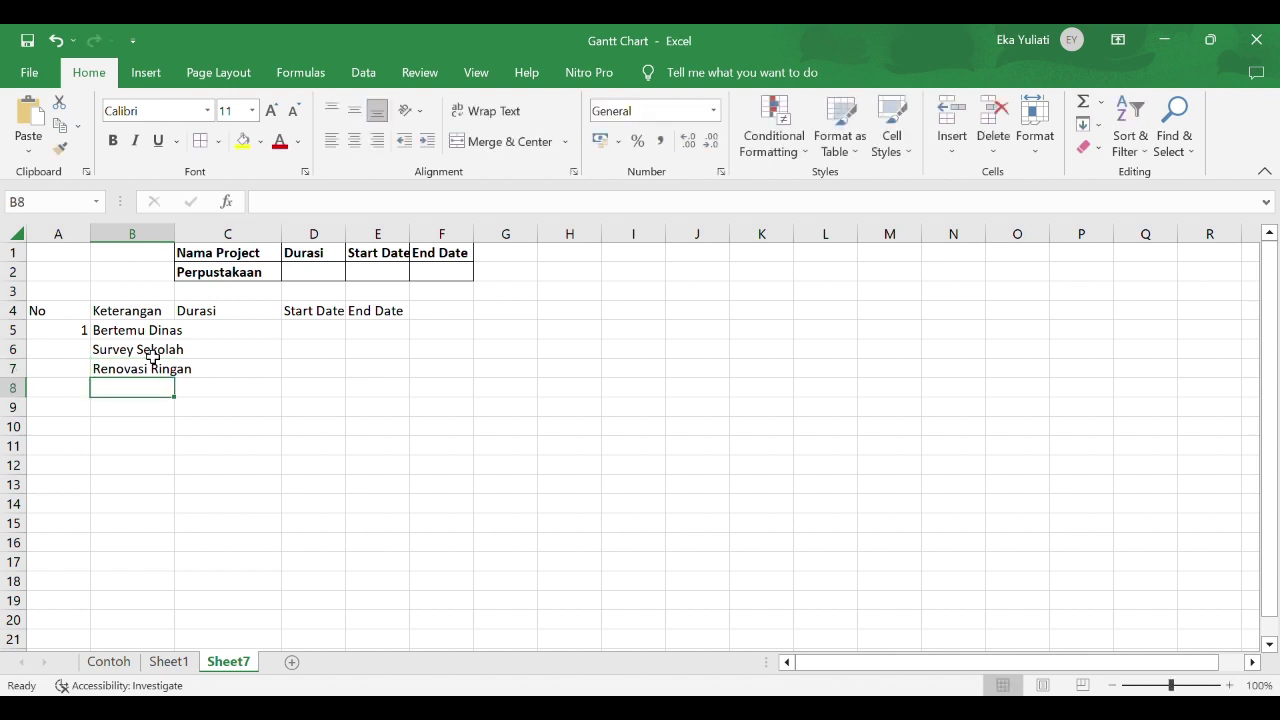
Add the tasks Pengiriman Logistik, Minitoring and Pembukaan Perpustakaan in cells B8 to B10
{"action": "type", "text": "Pengiriman L"}
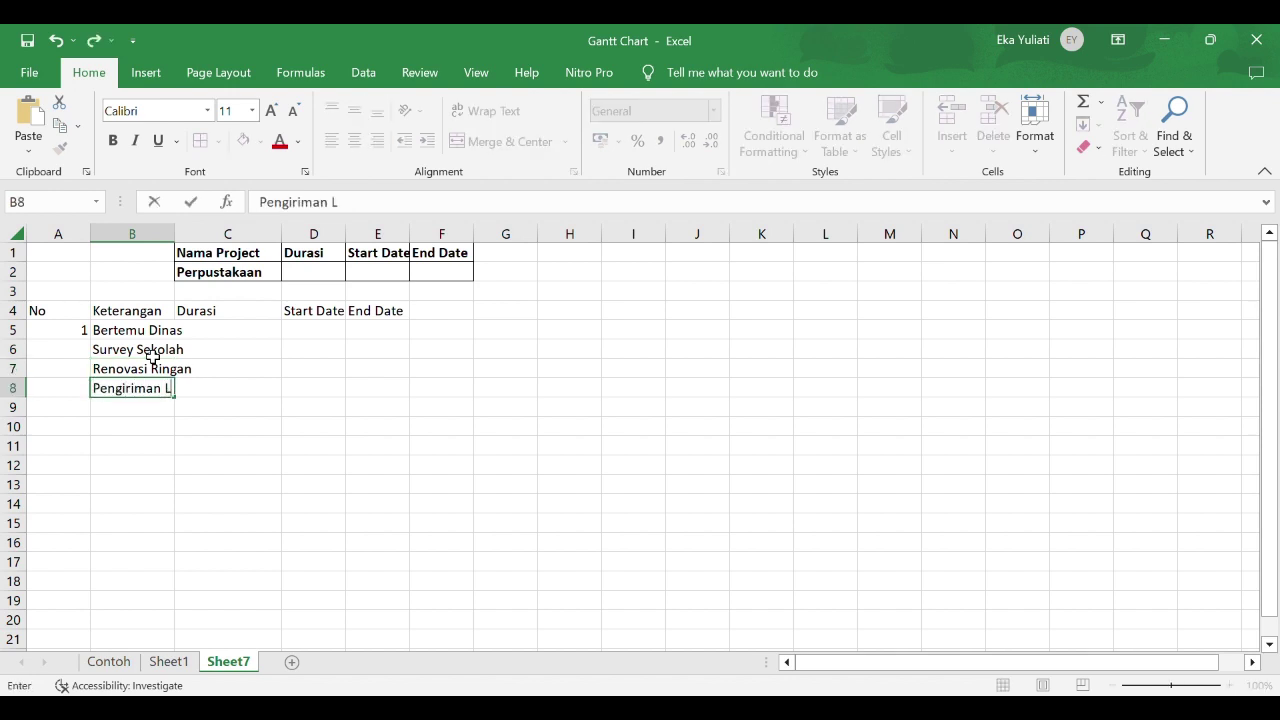
{"action": "type", "text": "ogistik"}
{"action": "key", "text": "Return"}
{"action": "type", "text": "Minit"}
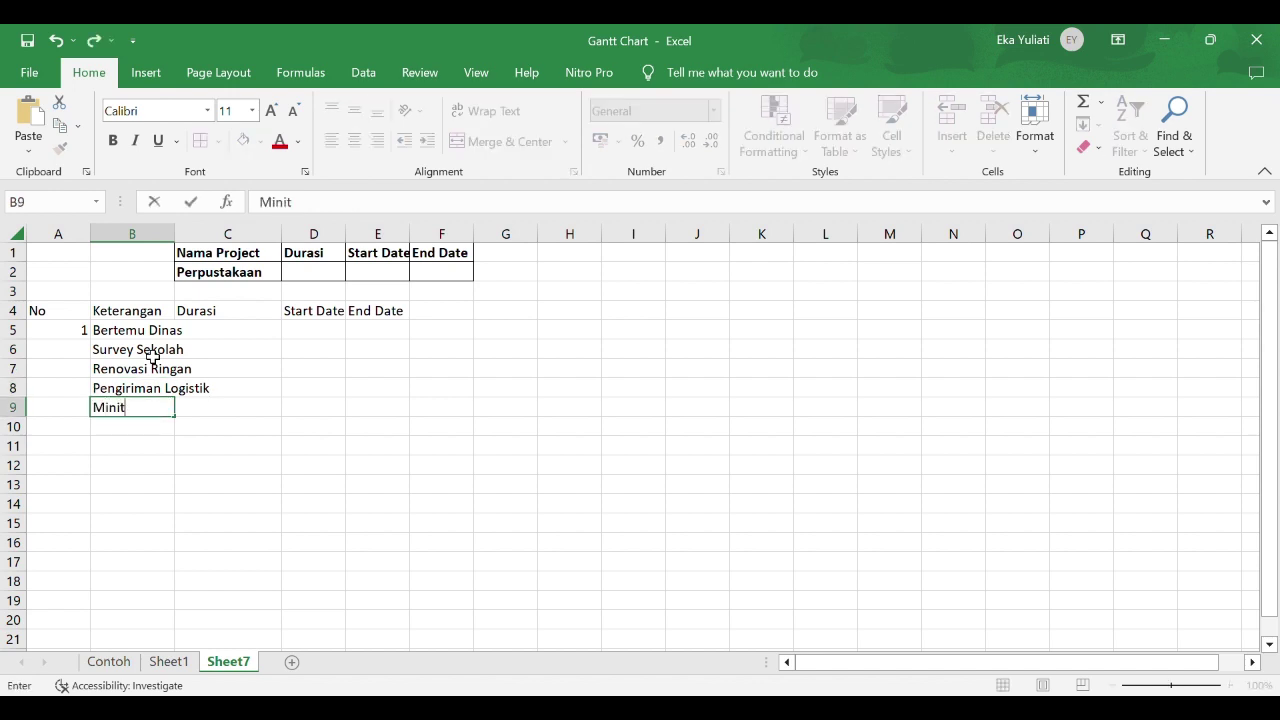
{"action": "type", "text": "oring"}
{"action": "key", "text": "Return"}
{"action": "type", "text": "Pembuka"}
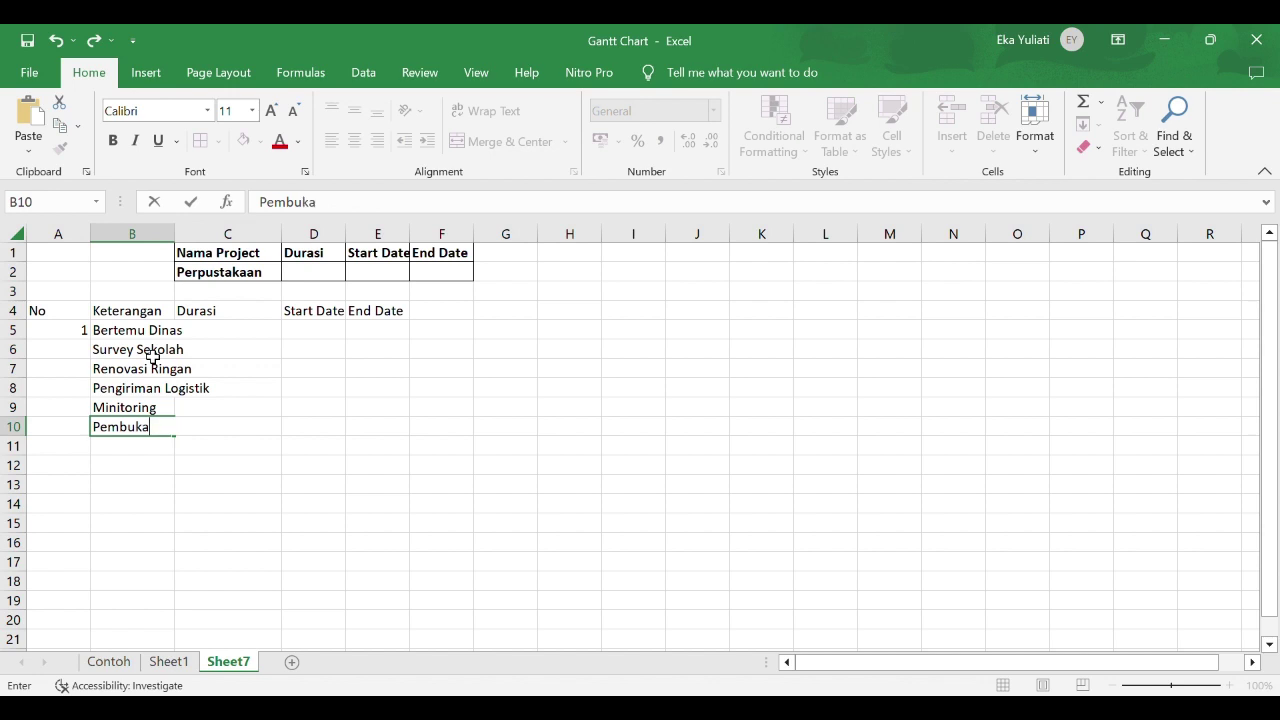
{"action": "type", "text": "an Perpustaka"}
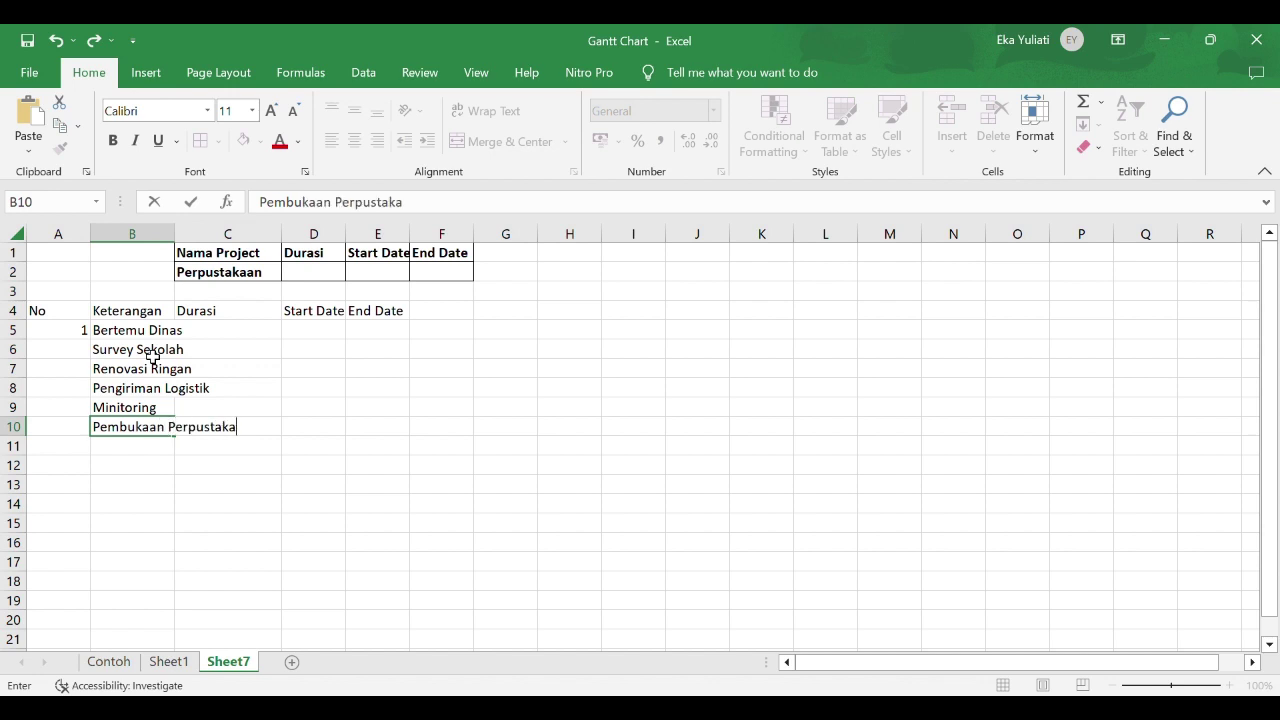
{"action": "type", "text": "an"}
{"action": "left_click", "coordinate": [117, 414]}
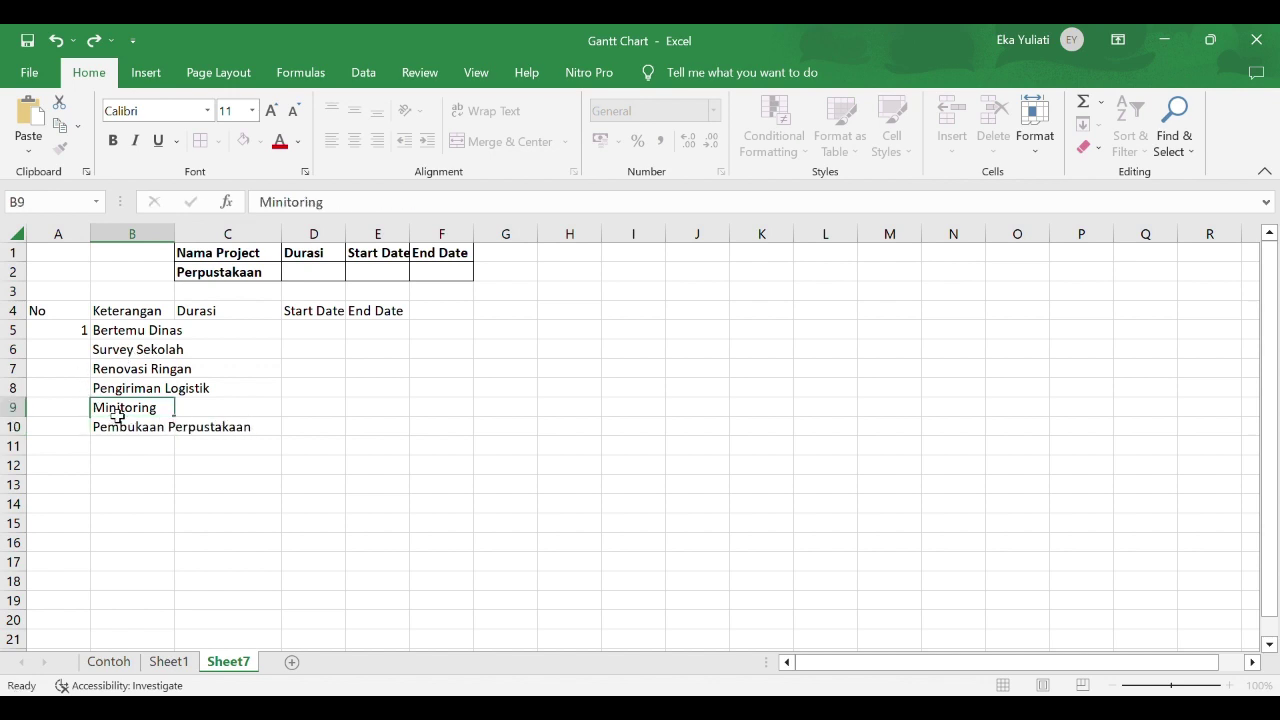
Correct the task name in B9 to Monitoring and widen column B to fit the task names
{"action": "double_click", "coordinate": [110, 412]}
{"action": "key", "text": "BackSpace"}
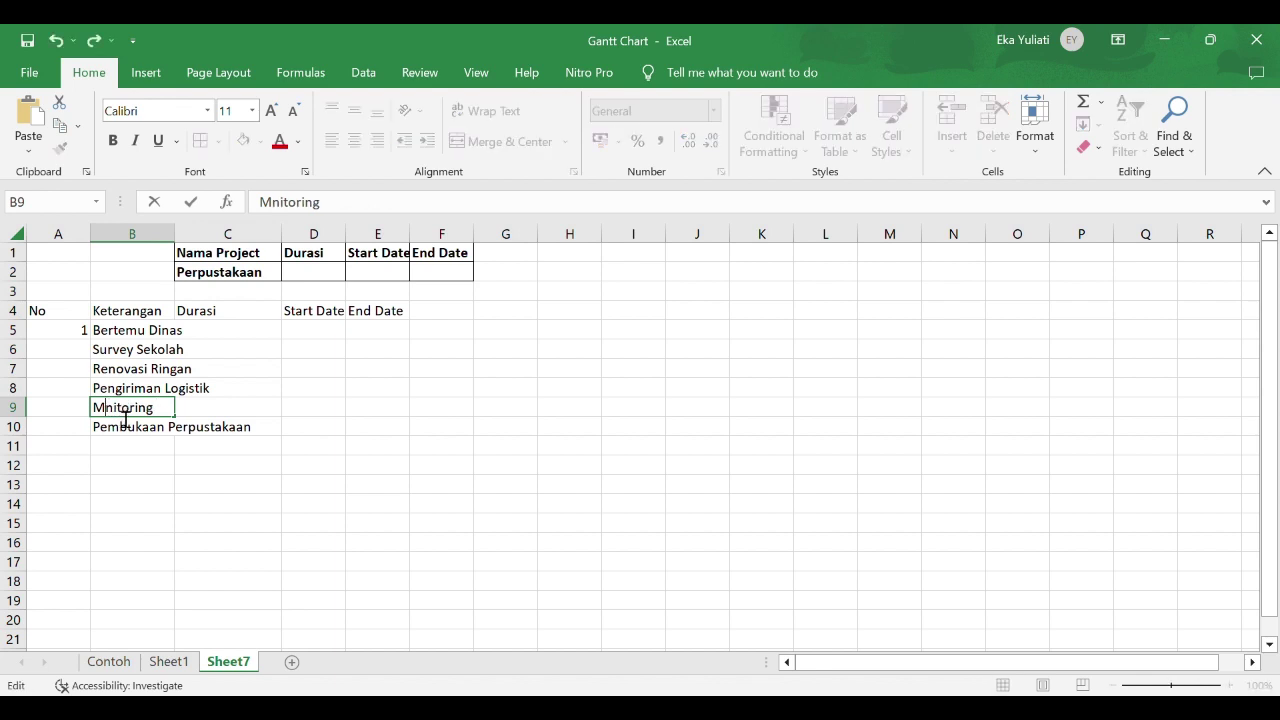
{"action": "type", "text": "o"}
{"action": "left_click", "coordinate": [214, 379]}
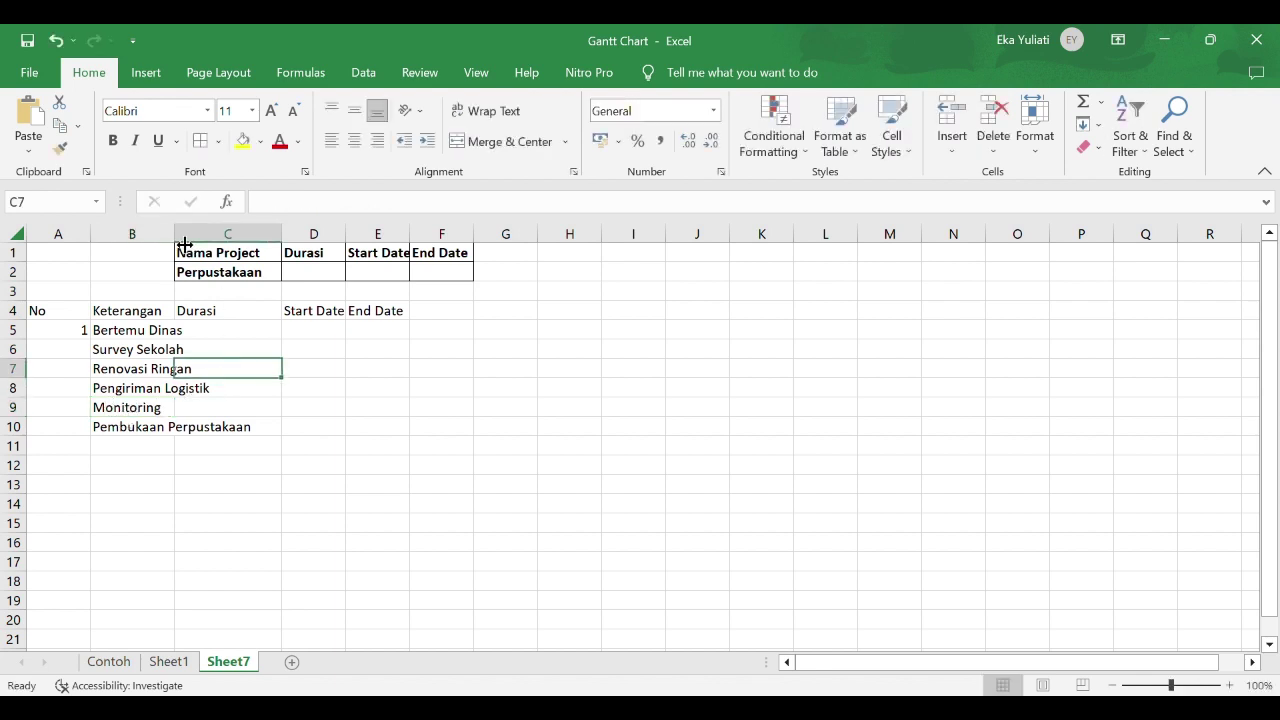
{"action": "left_click_drag", "start_coordinate": [282, 248], "coordinate": [276, 247]}
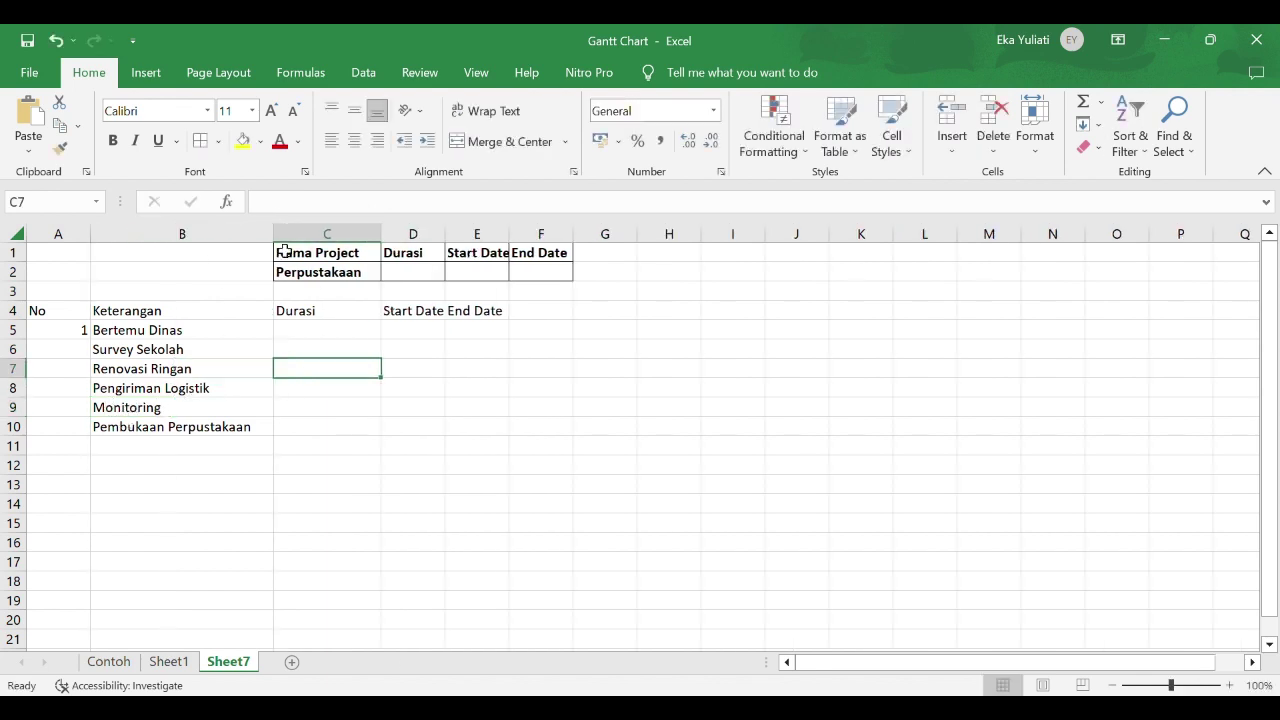
Enter the task durations 2, 4, 5, 3, 4 and 2 in cells C5 to C10
{"action": "left_click", "coordinate": [313, 336]}
{"action": "type", "text": "2"}
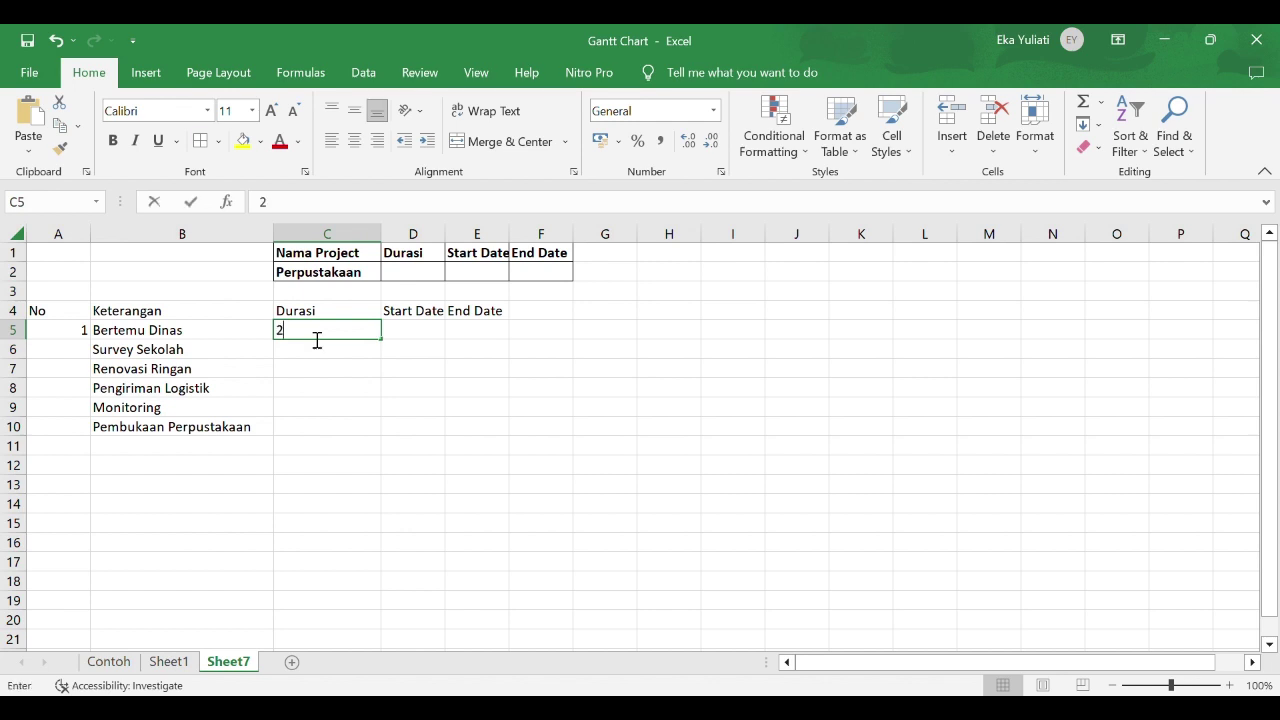
{"action": "key", "text": "Return"}
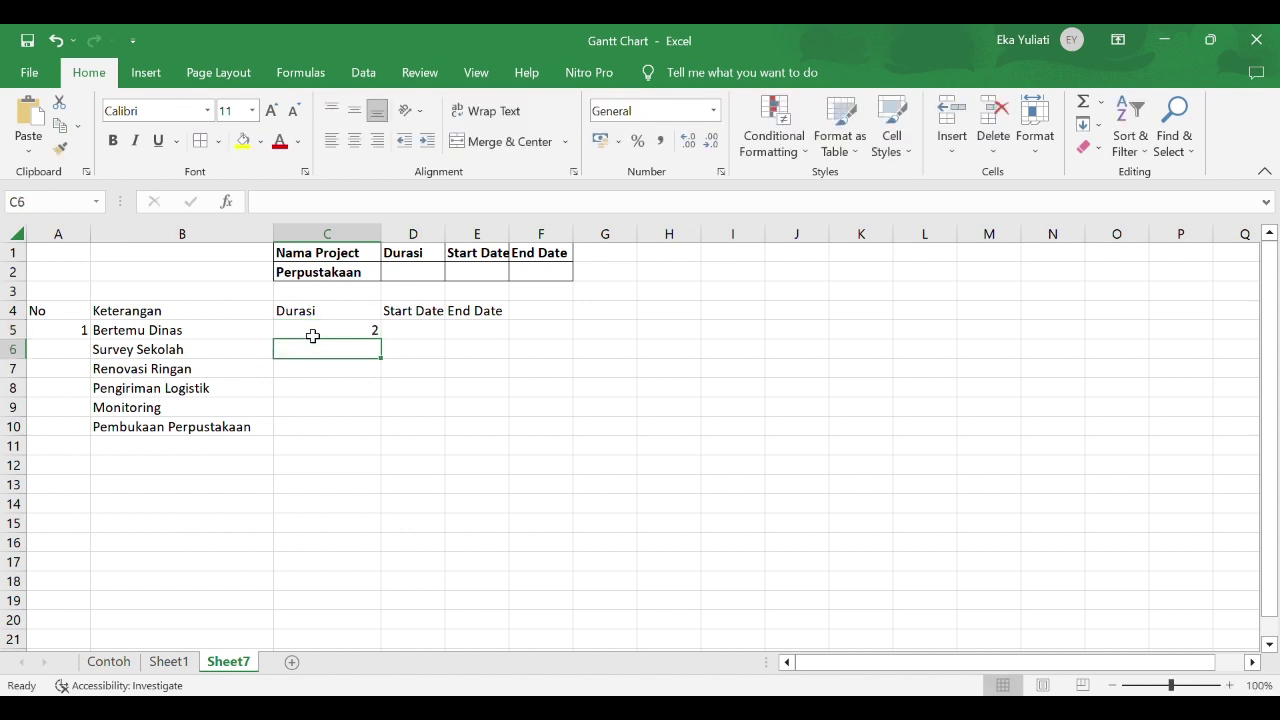
{"action": "type", "text": "4"}
{"action": "key", "text": "Return"}
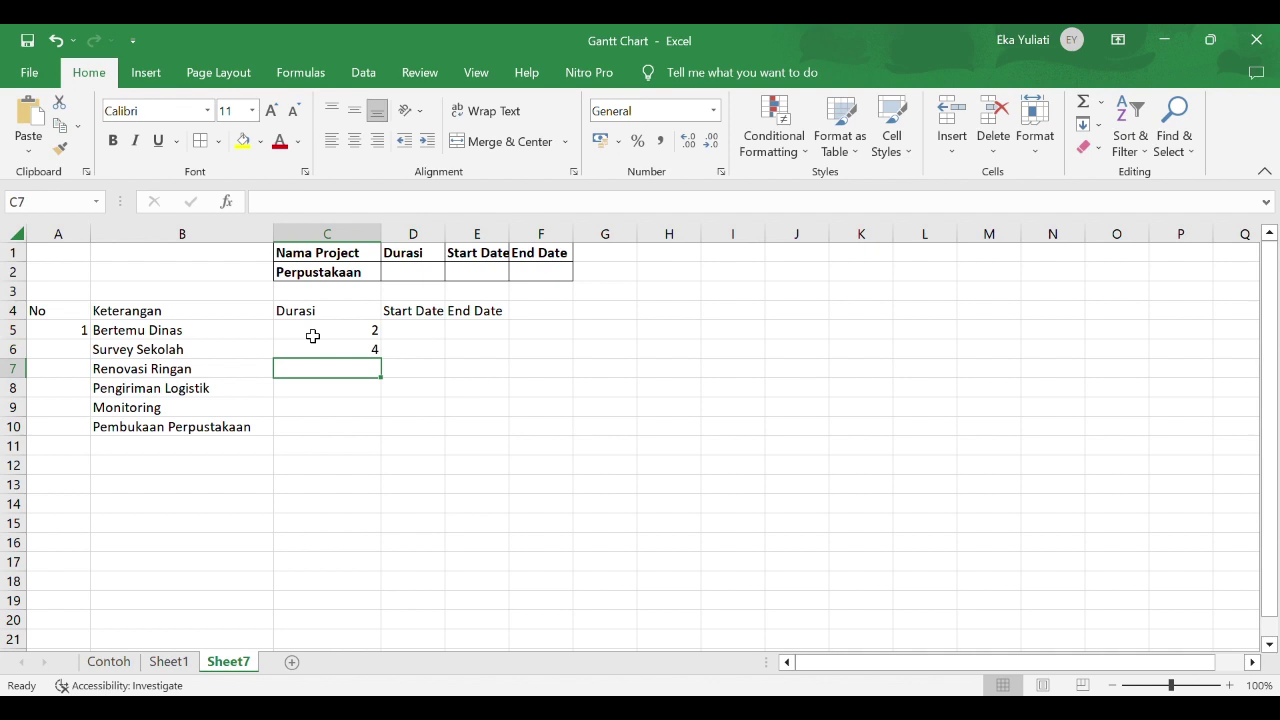
{"action": "type", "text": "5"}
{"action": "key", "text": "Return"}
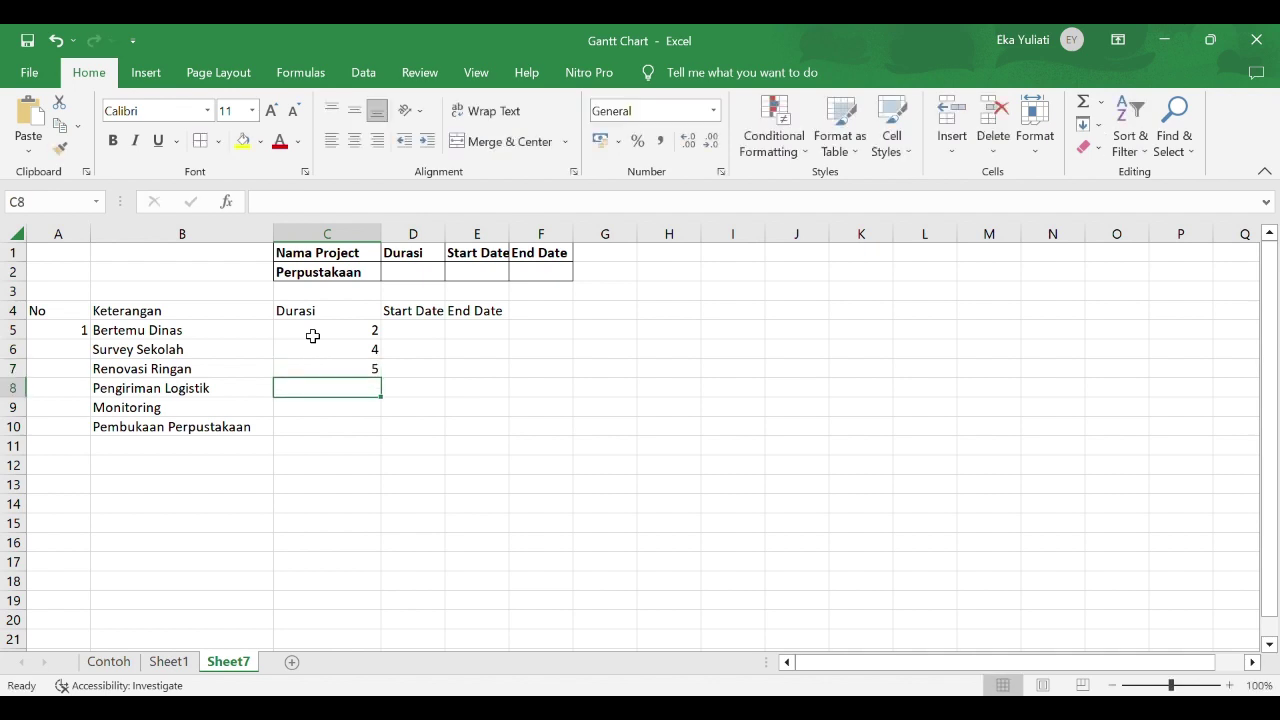
{"action": "type", "text": "3"}
{"action": "key", "text": "Return"}
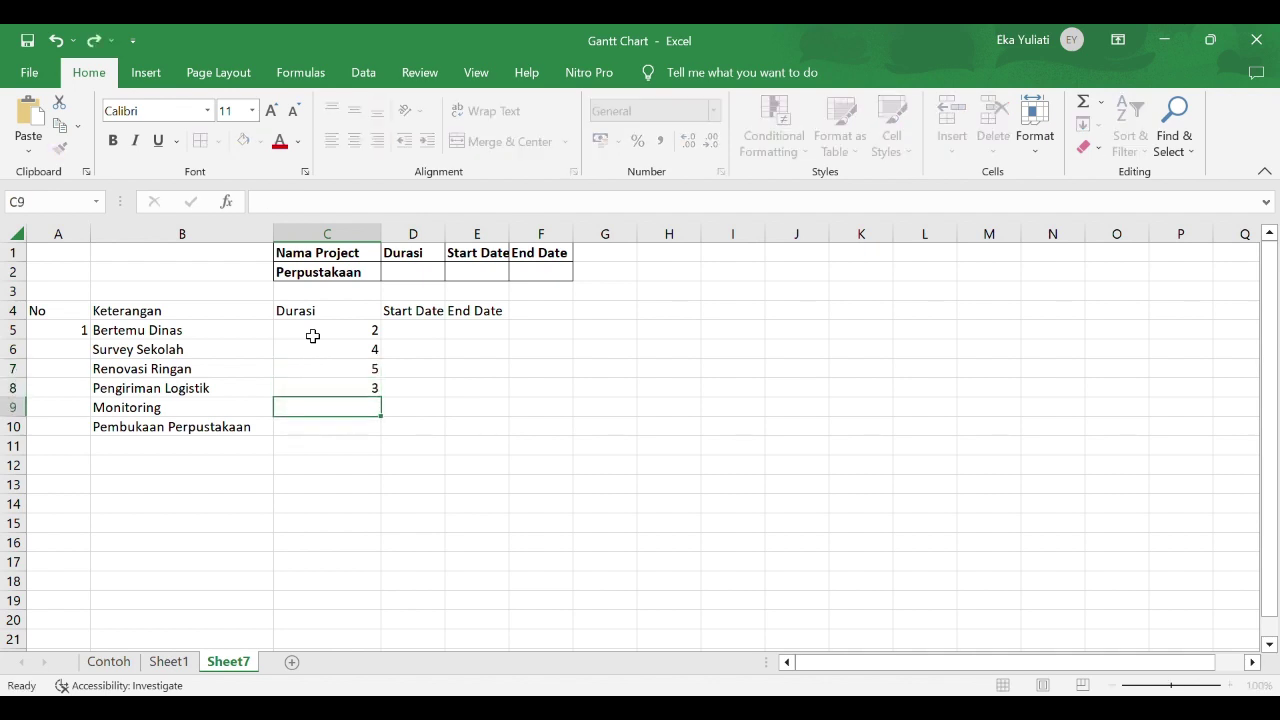
{"action": "type", "text": "4"}
{"action": "key", "text": "Return"}
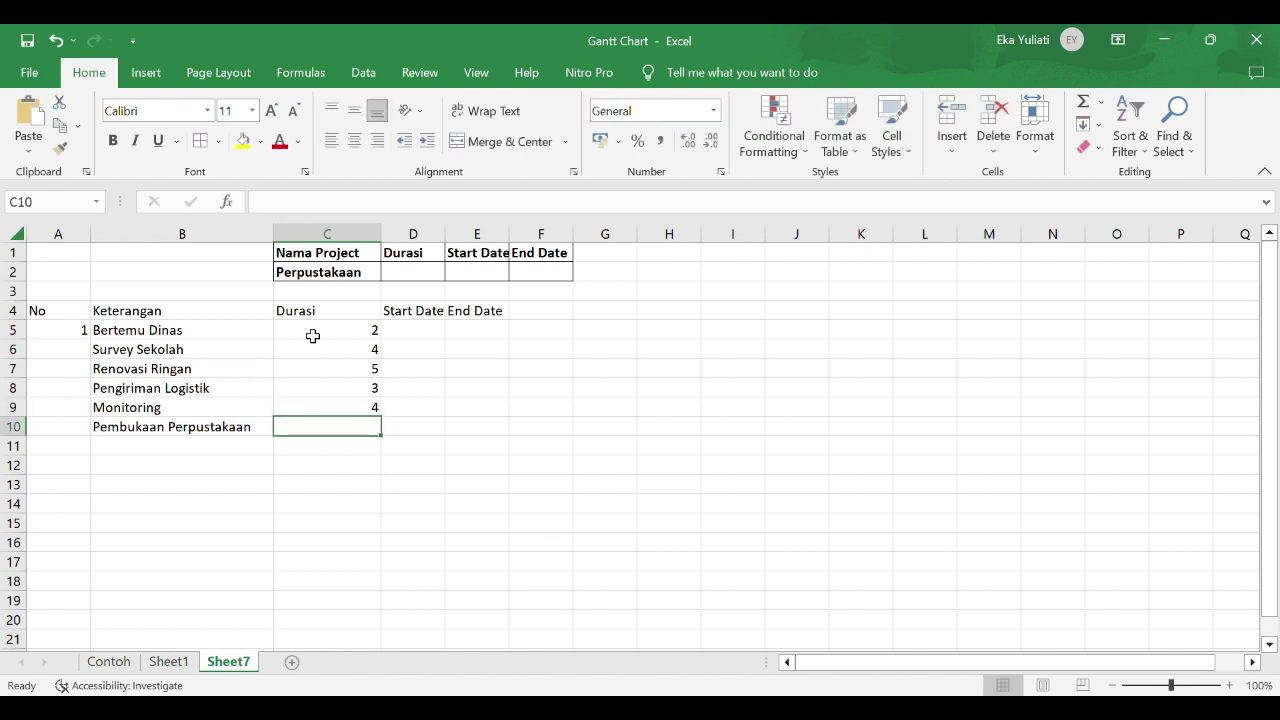
{"action": "type", "text": "2"}
{"action": "key", "text": "Return"}
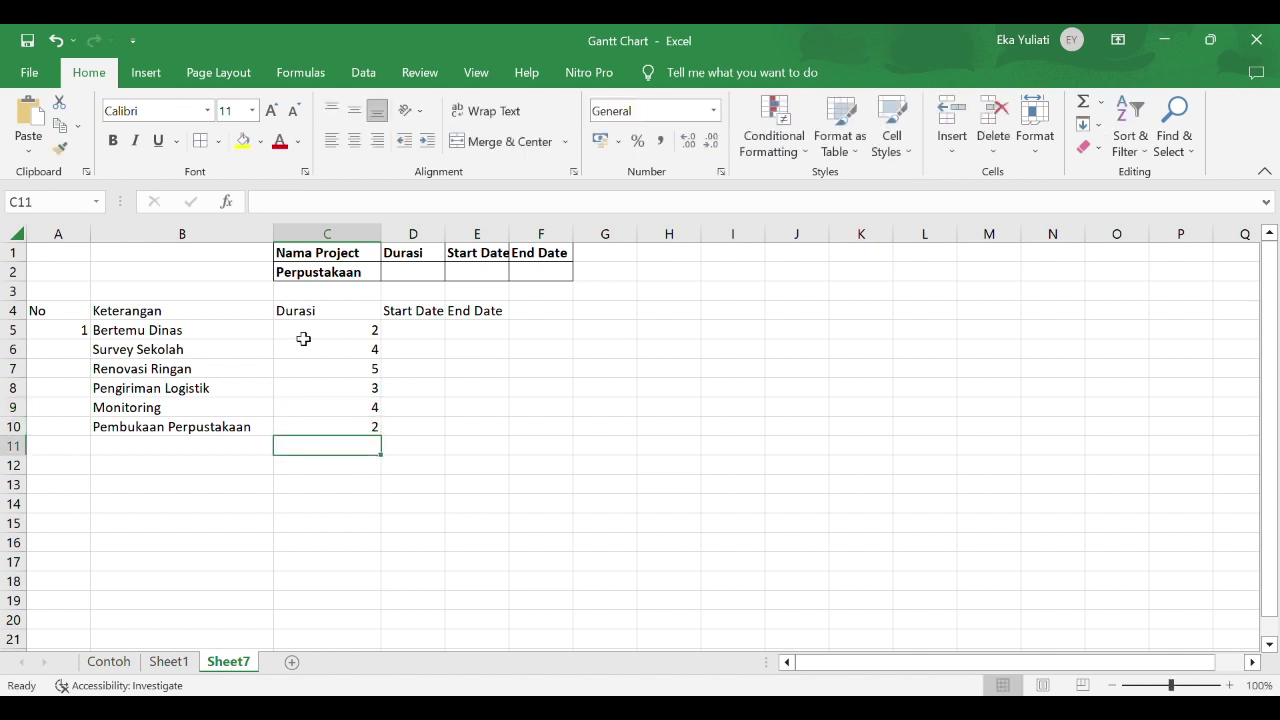
Number the remaining tasks 2 to 6 in A6 to A10 and centre cells C5 to E10 horizontally
{"action": "left_click", "coordinate": [84, 356]}
{"action": "type", "text": "2"}
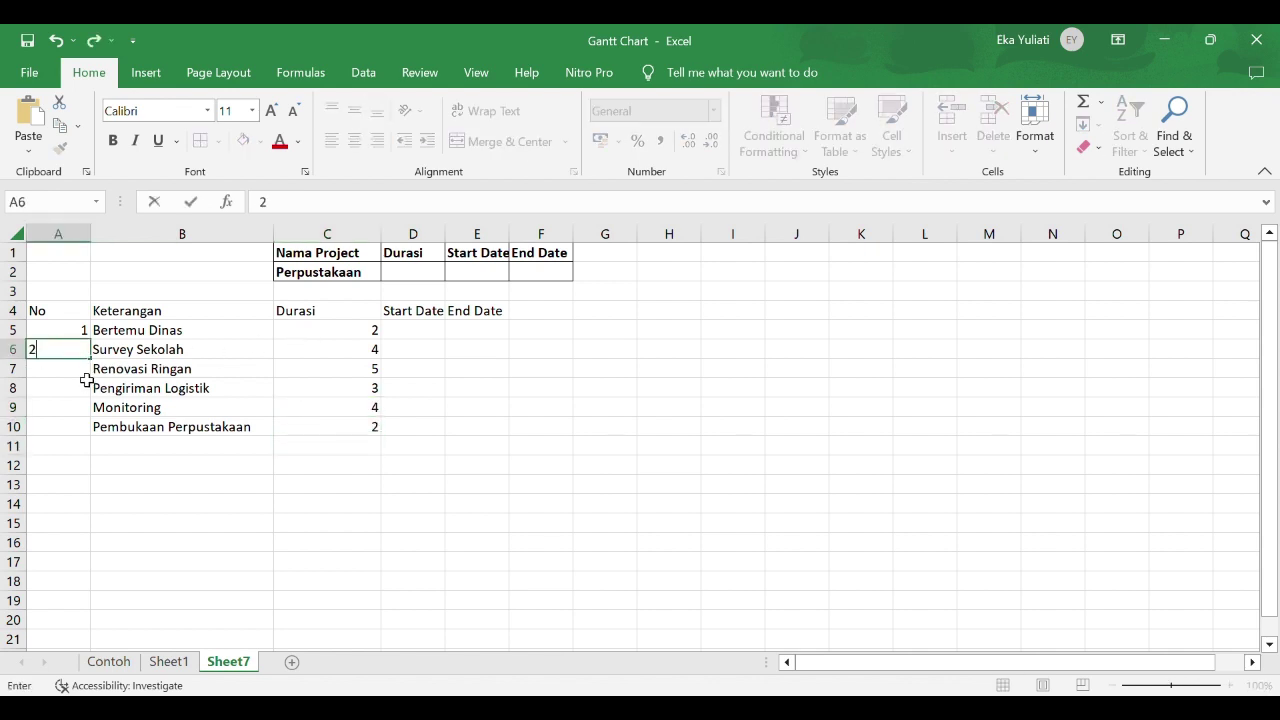
{"action": "key", "text": "Return"}
{"action": "left_click_drag", "start_coordinate": [84, 331], "coordinate": [103, 438]}
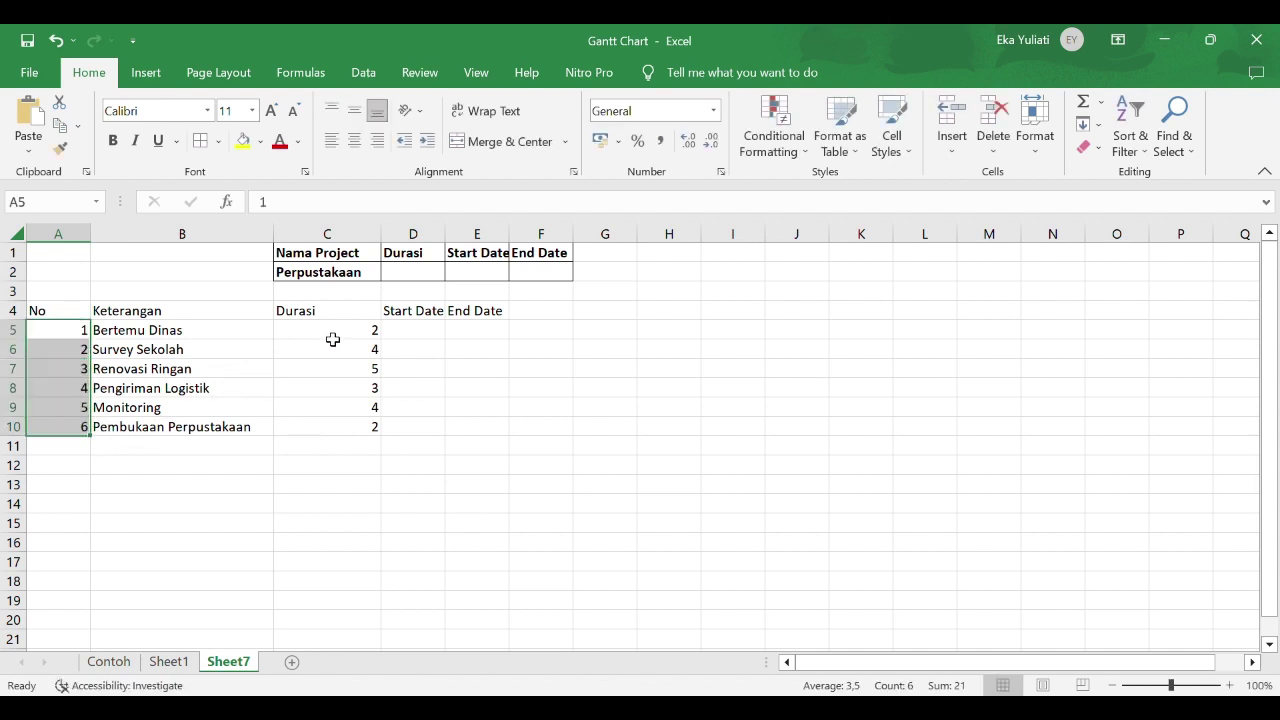
{"action": "left_click_drag", "start_coordinate": [325, 333], "coordinate": [467, 428]}
{"action": "left_click", "coordinate": [354, 140]}
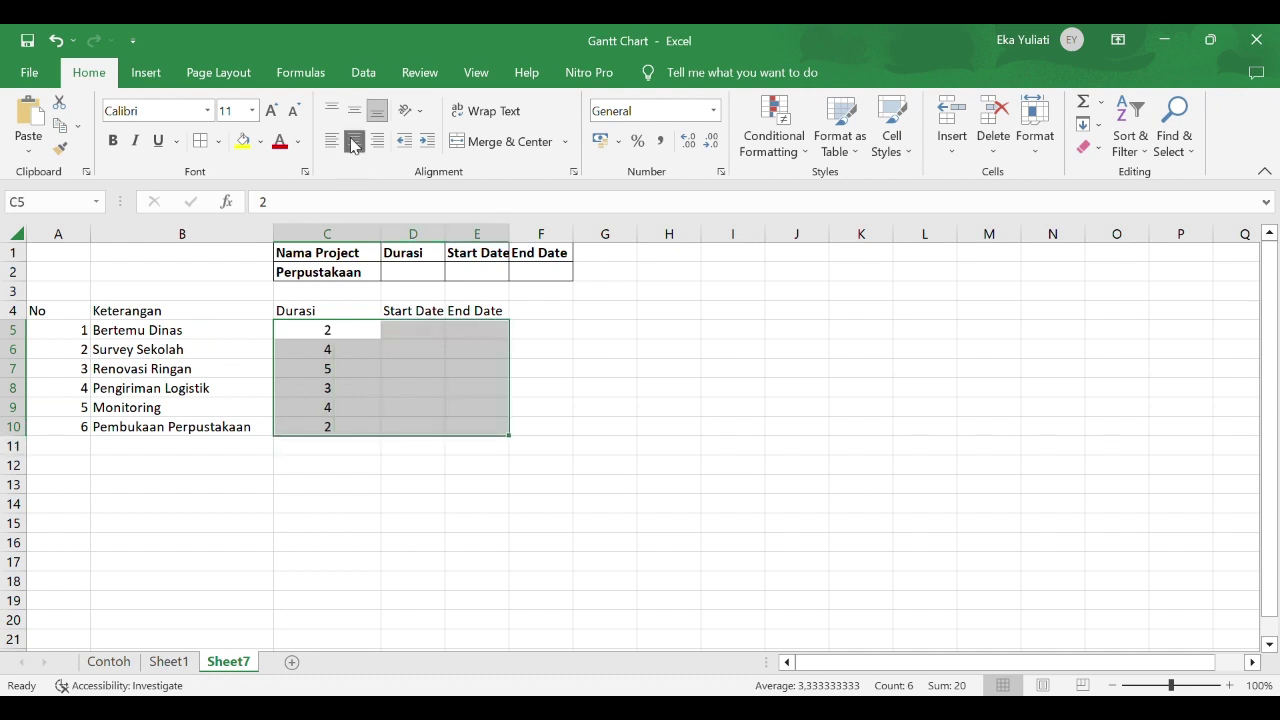
Enter 09/01/2023 in D5 as the start date of the Bertemu Dinas task
{"action": "left_click", "coordinate": [422, 342]}
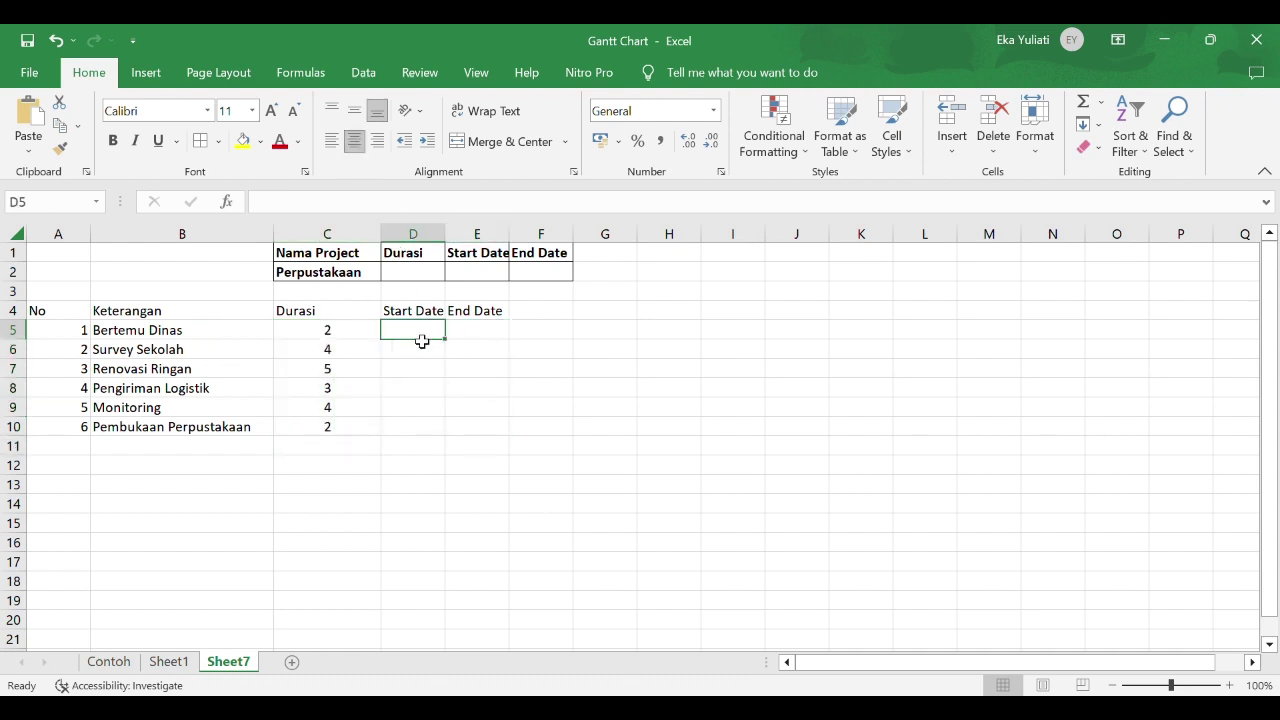
{"action": "type", "text": "="}
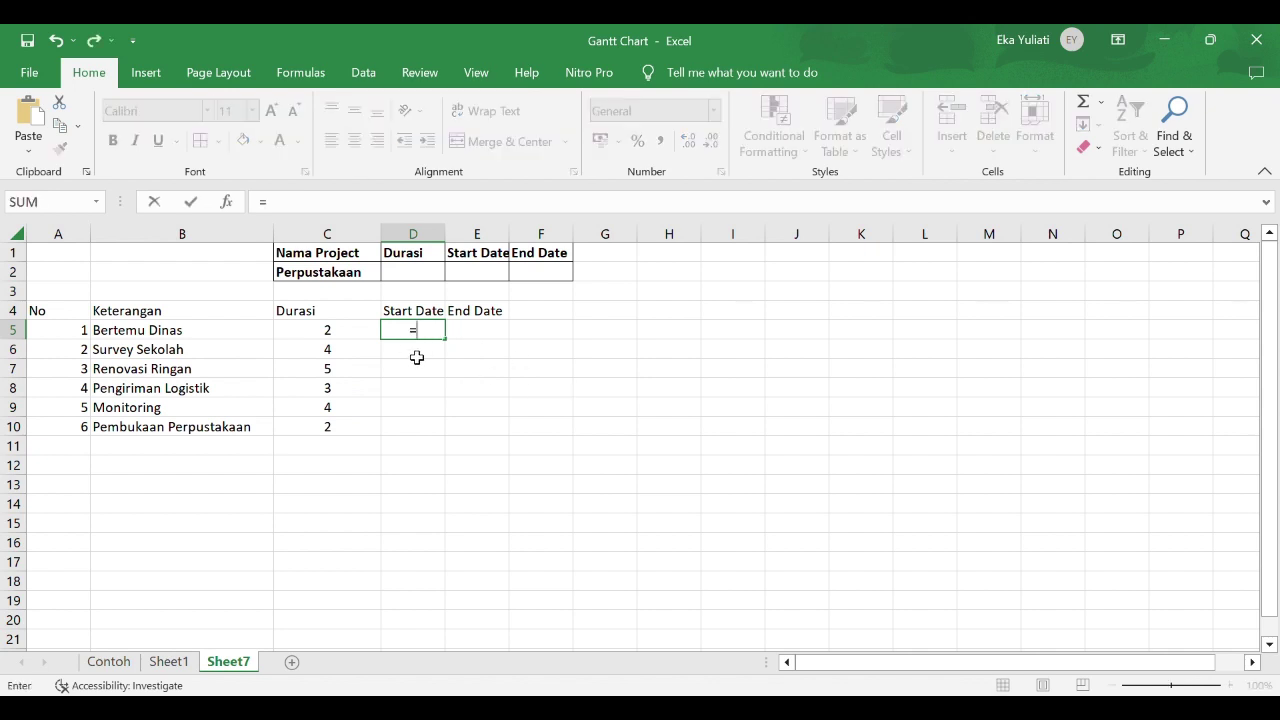
{"action": "key", "text": "BackSpace"}
{"action": "type", "text": "09"}
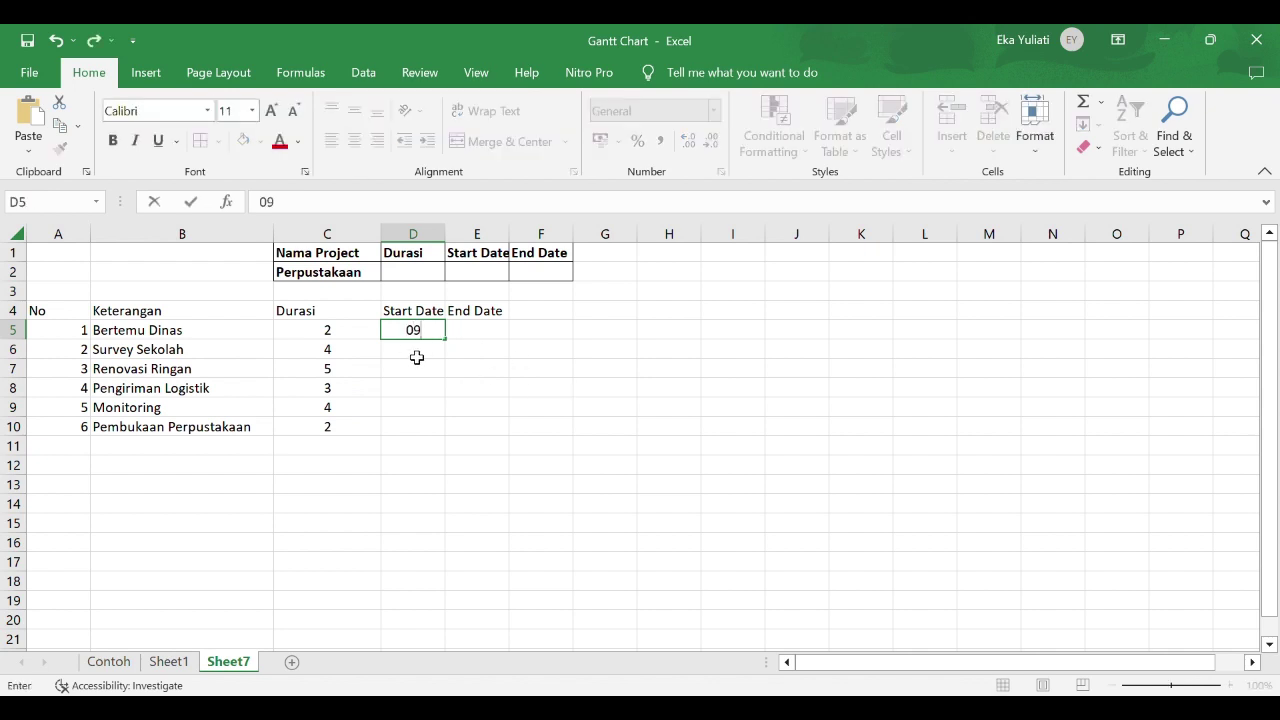
{"action": "type", "text": "/01/2023"}
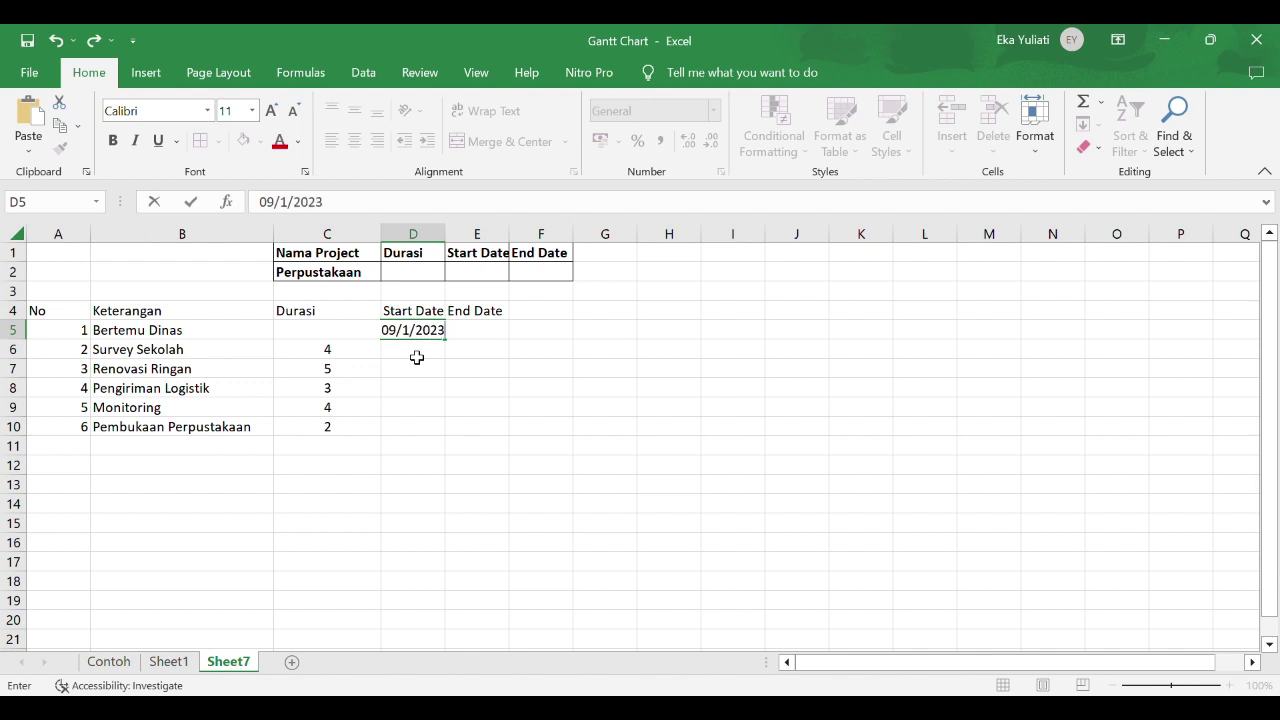
{"action": "key", "text": "Return"}
{"action": "left_click", "coordinate": [435, 337]}
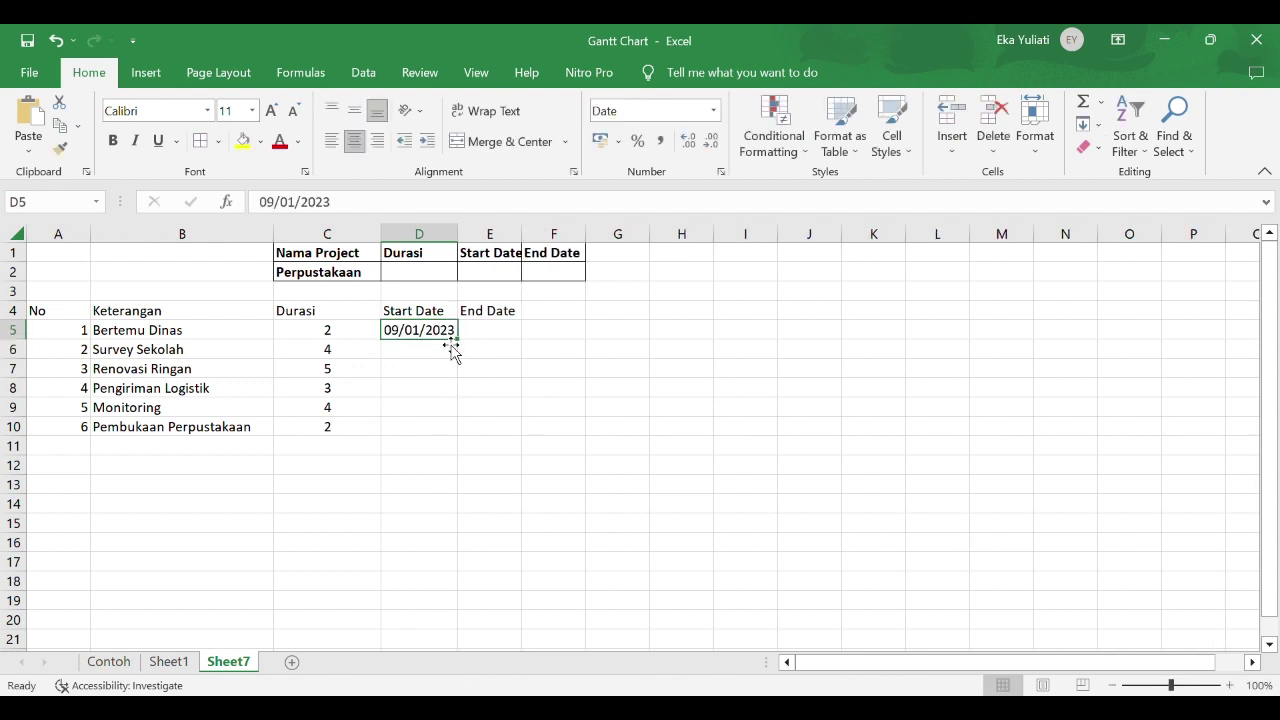
Calculate the first task's end date in E5 with the formula =D5+C5
{"action": "left_click", "coordinate": [488, 335]}
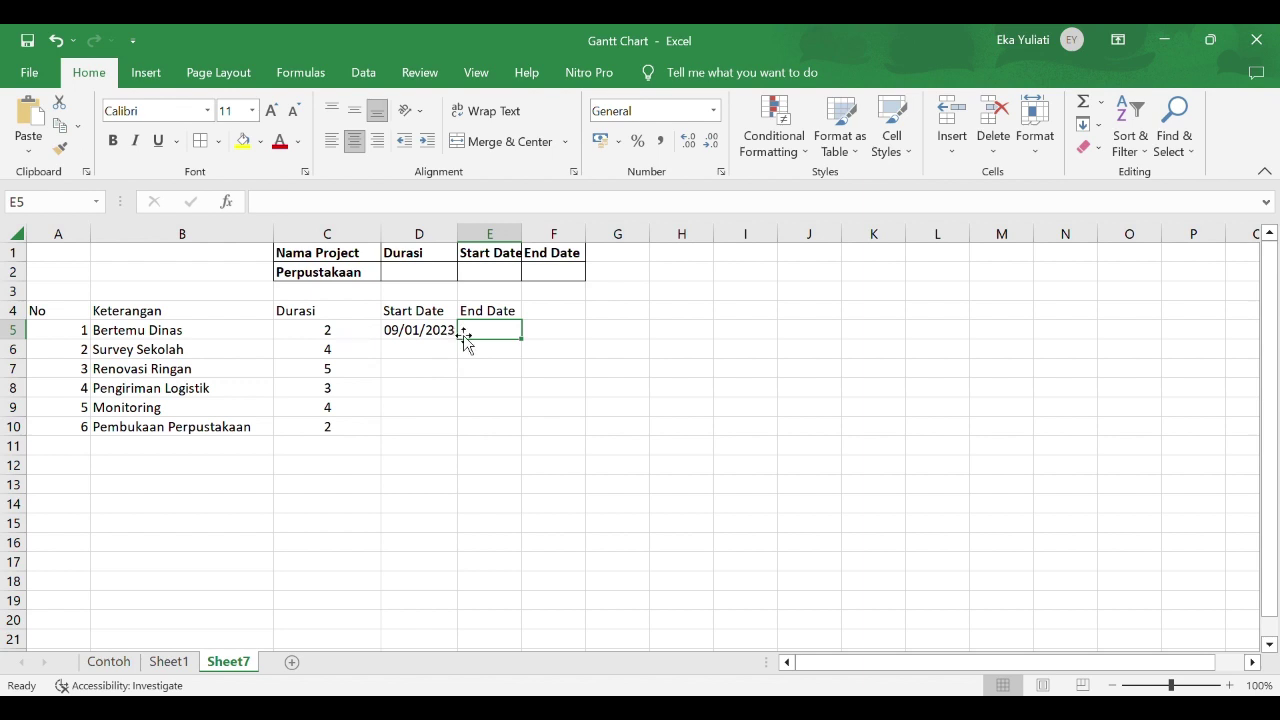
{"action": "type", "text": "="}
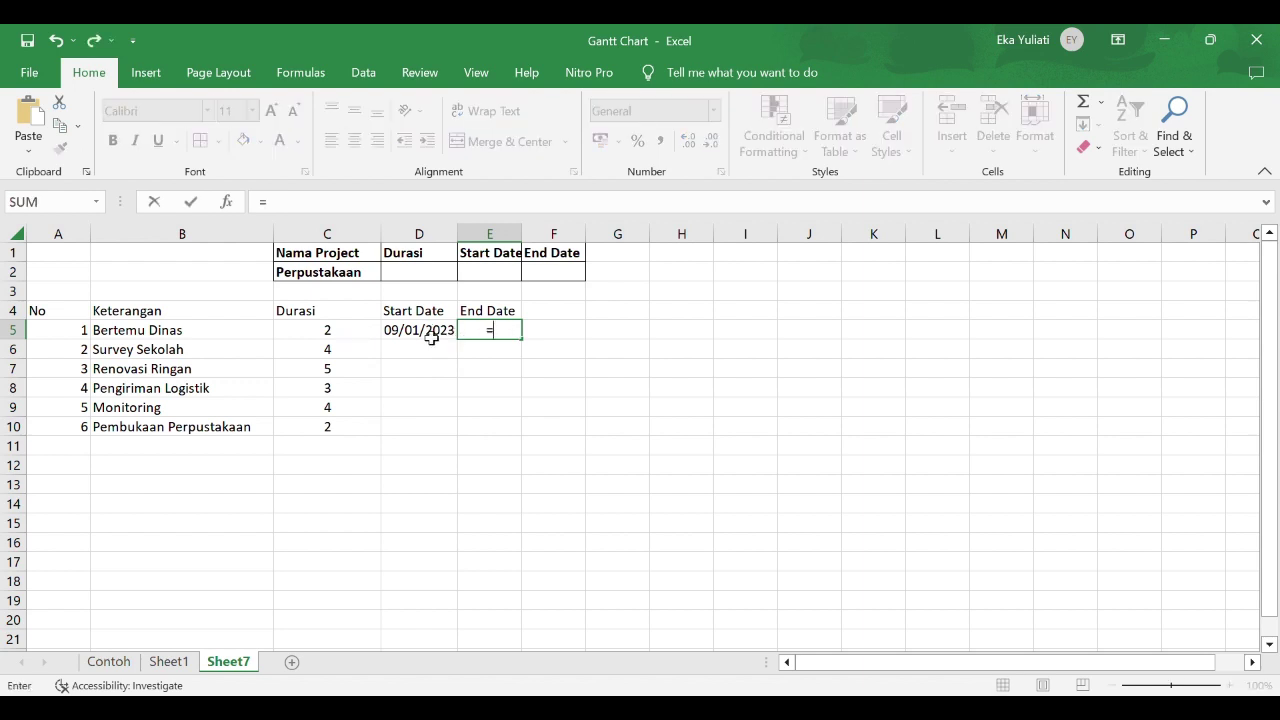
{"action": "left_click", "coordinate": [431, 337]}
{"action": "type", "text": "+"}
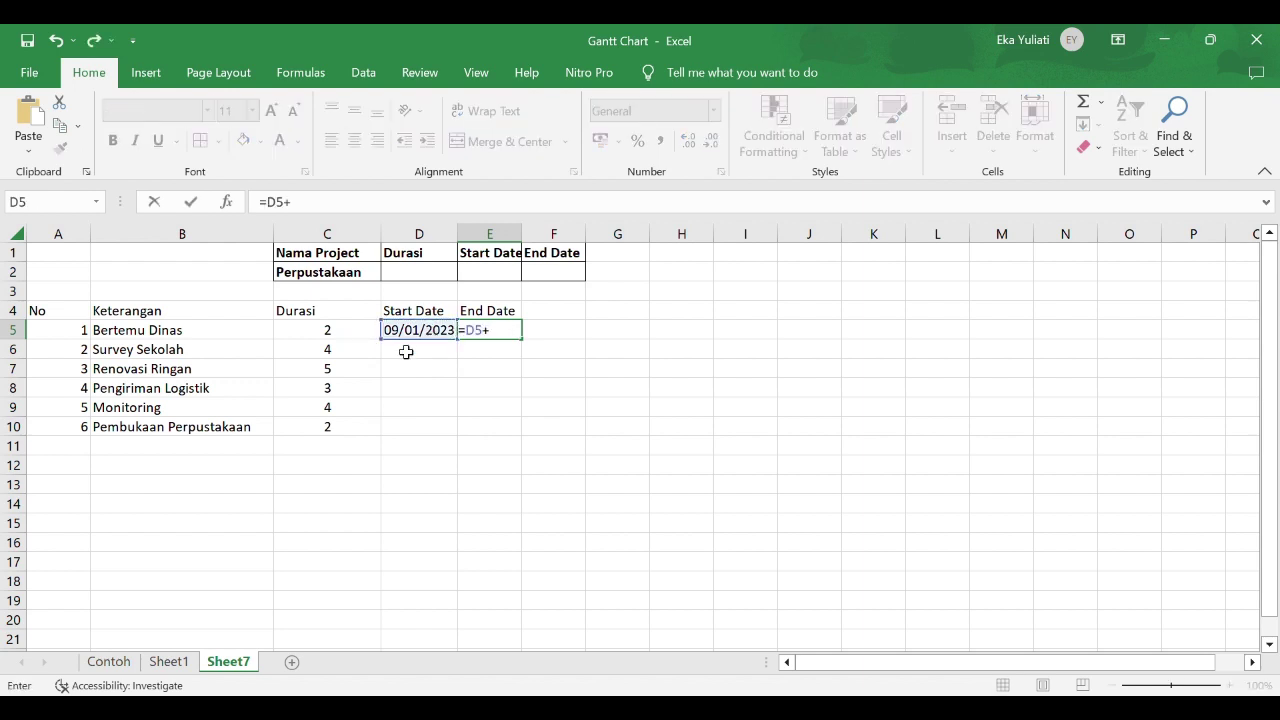
{"action": "left_click", "coordinate": [355, 337]}
{"action": "key", "text": "Return"}
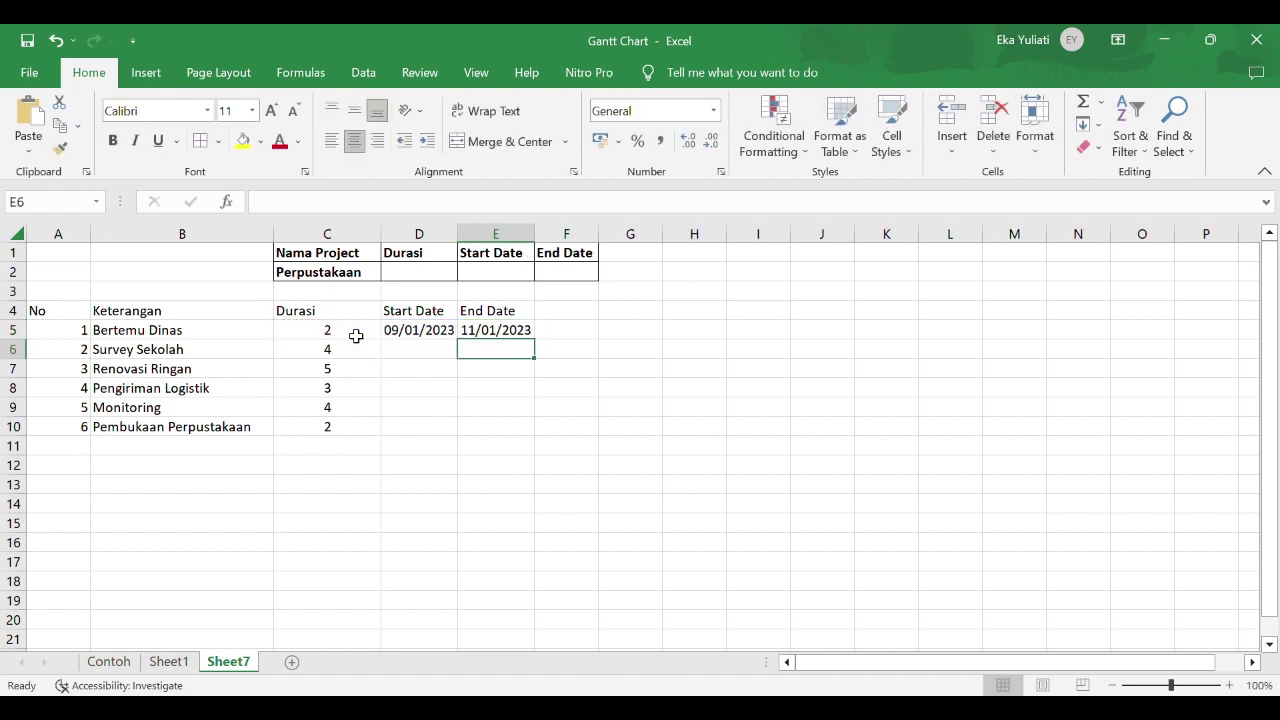
Calculate the Survey Sekolah start date in D6 with the formula =E5+1
{"action": "left_click", "coordinate": [420, 354]}
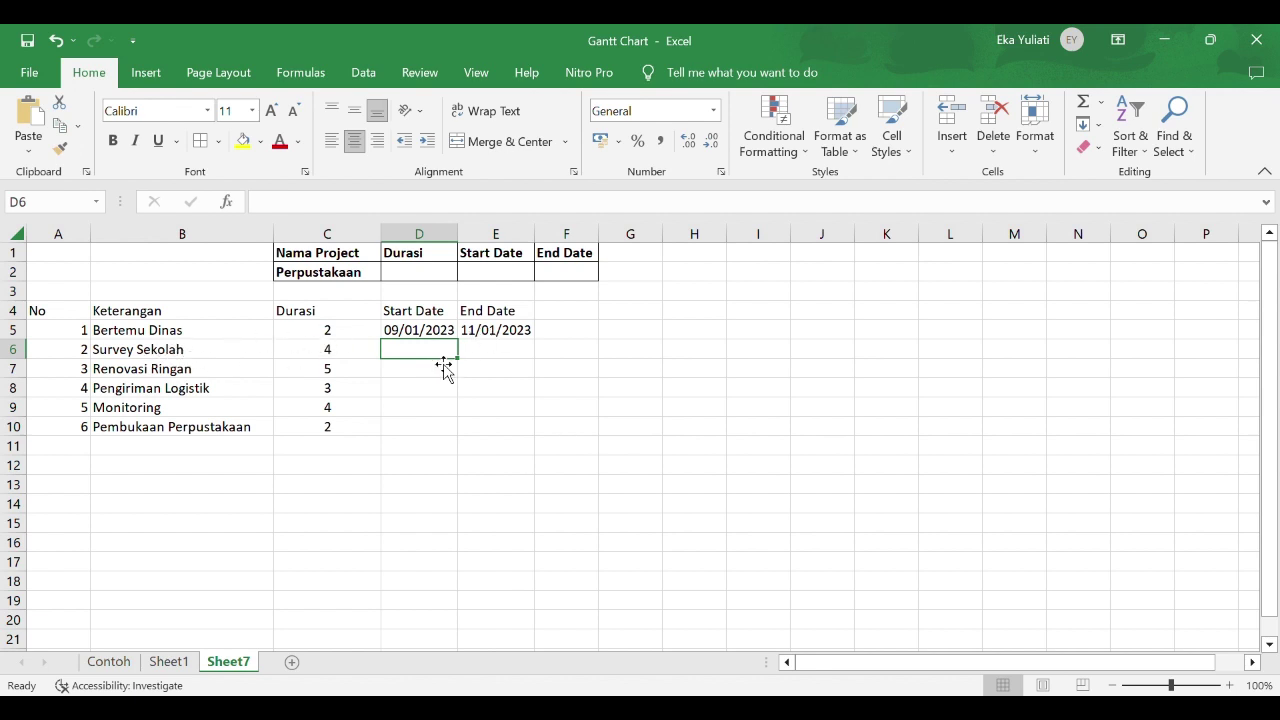
{"action": "type", "text": "="}
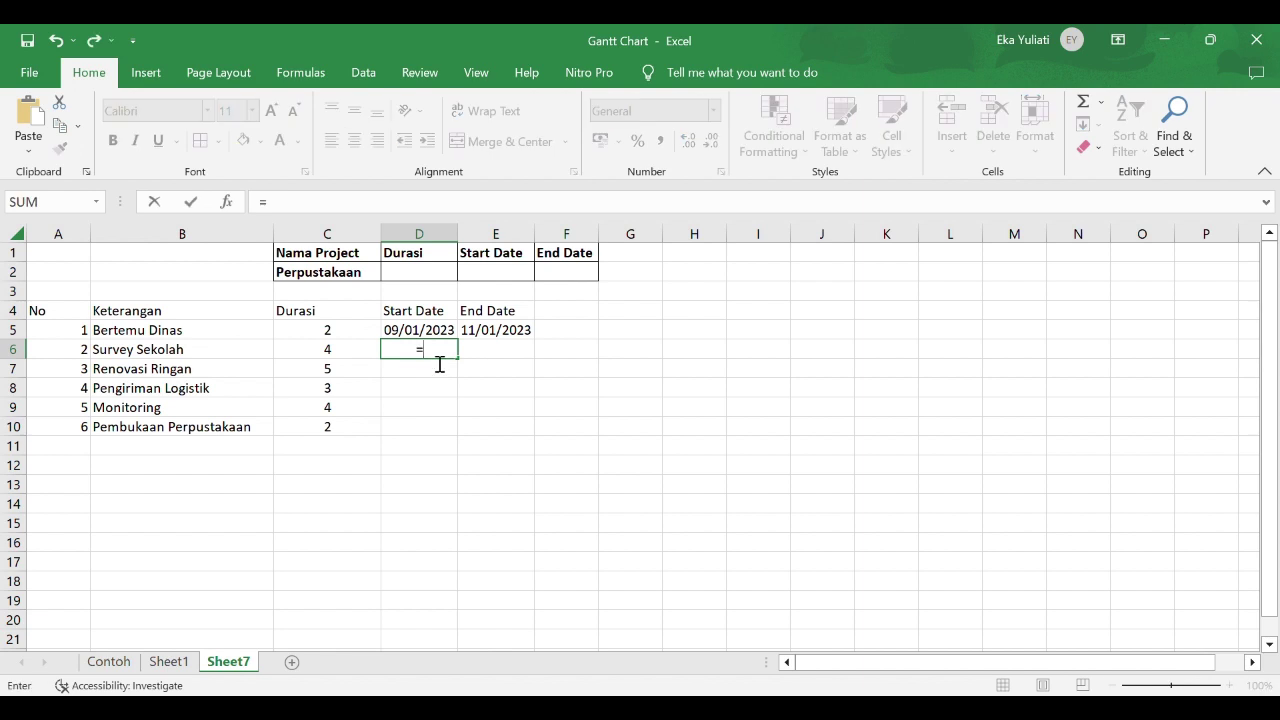
{"action": "left_click", "coordinate": [472, 336]}
{"action": "type", "text": "+1"}
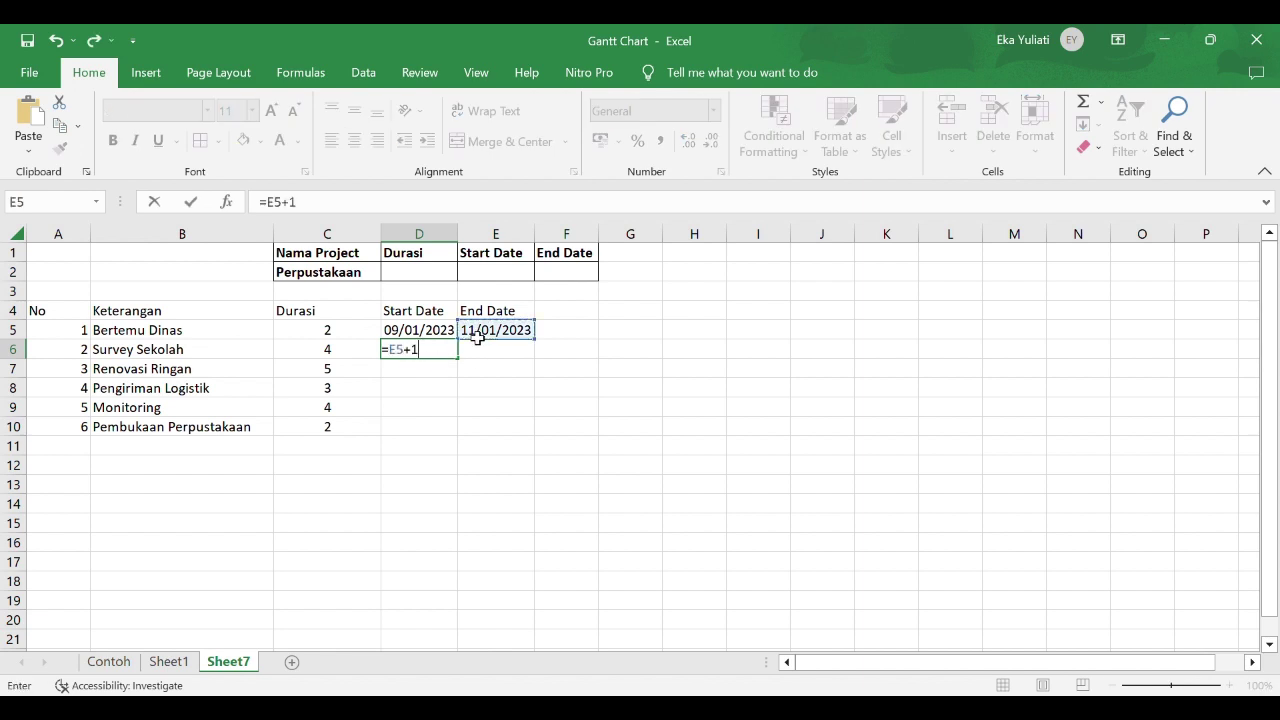
{"action": "key", "text": "Return"}
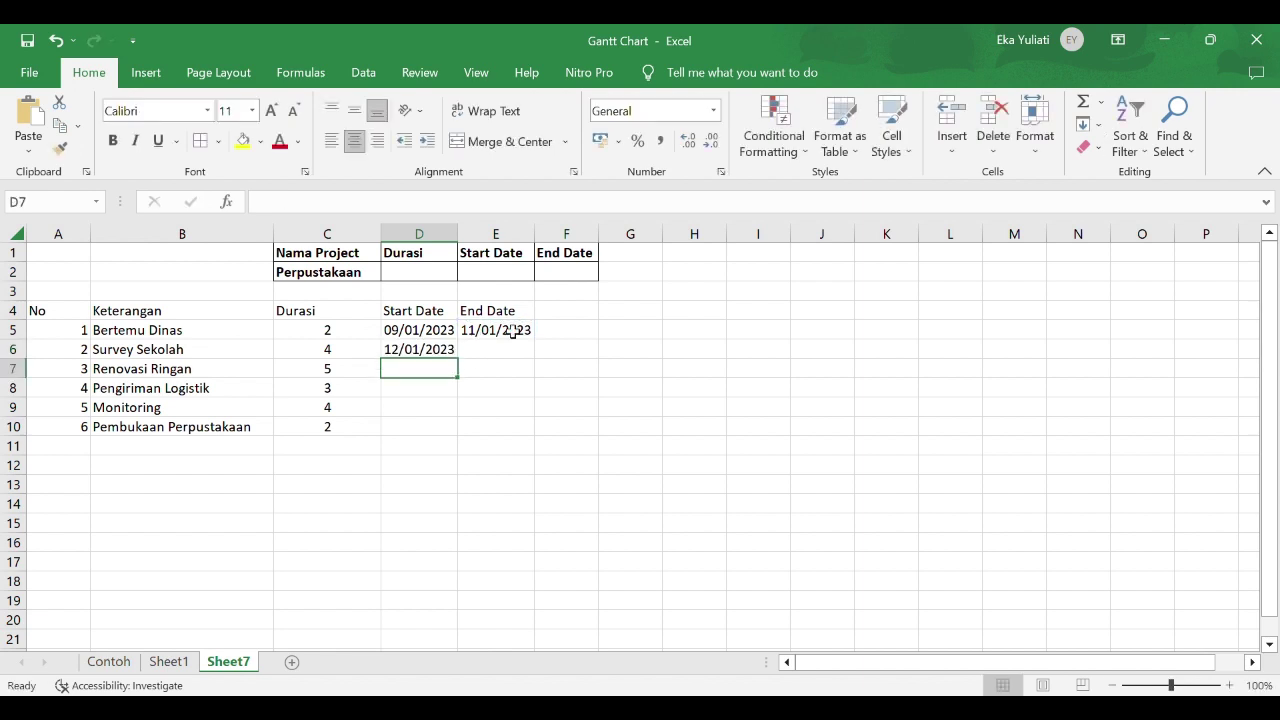
Fill the start date formula from D6 down to D10 and the end date formula from E5 down to E10
{"action": "left_click", "coordinate": [454, 356]}
{"action": "double_click", "coordinate": [467, 367]}
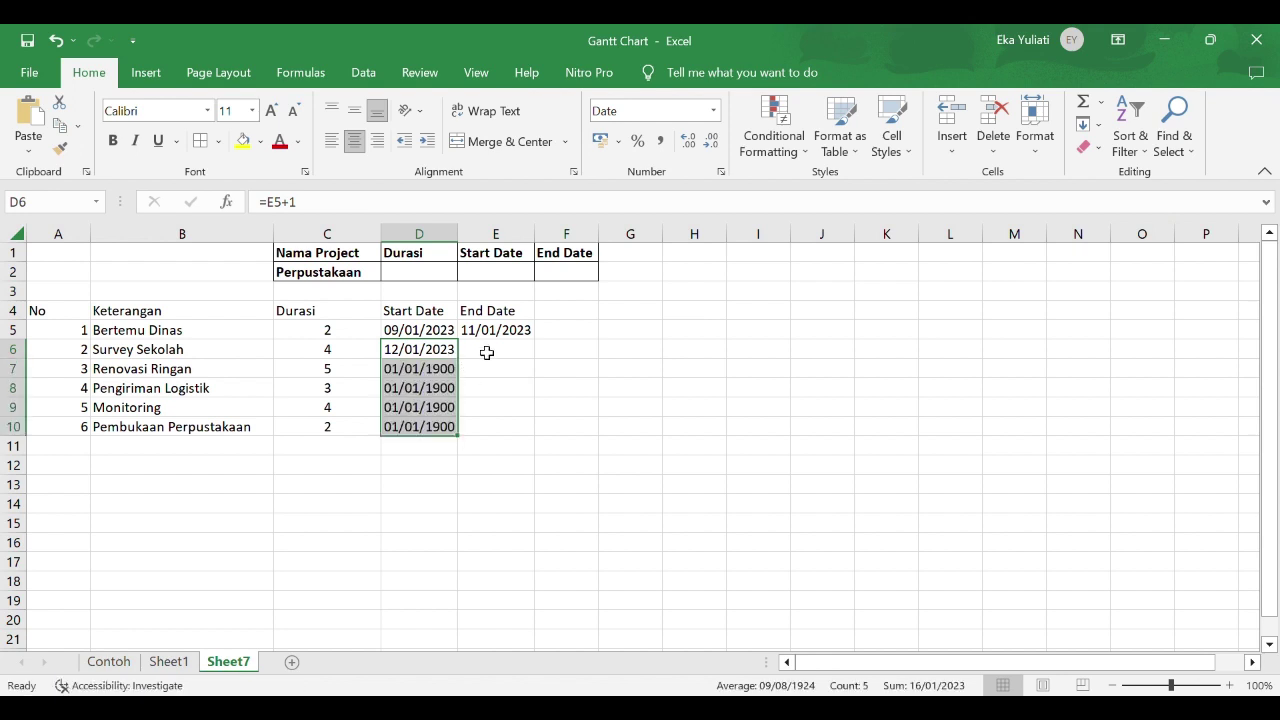
{"action": "left_click", "coordinate": [494, 331]}
{"action": "double_click", "coordinate": [544, 348]}
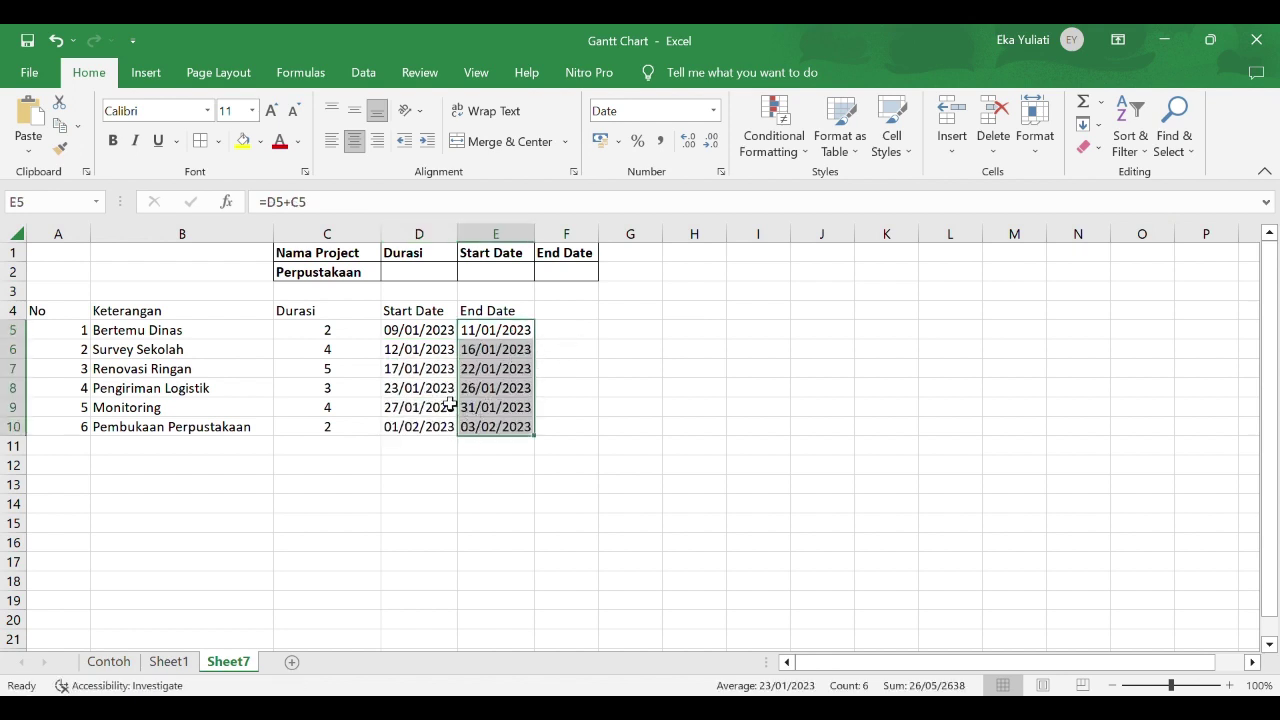
{"action": "left_click", "coordinate": [399, 335]}
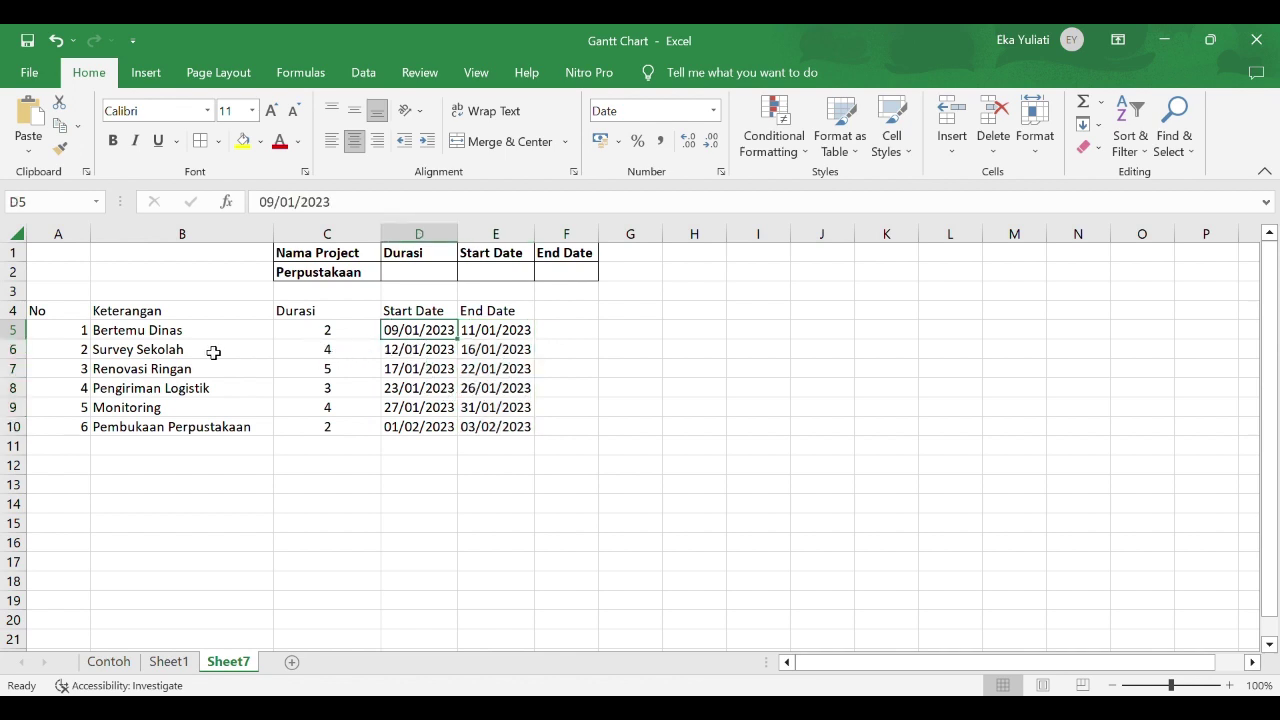
{"action": "left_click", "coordinate": [392, 357]}
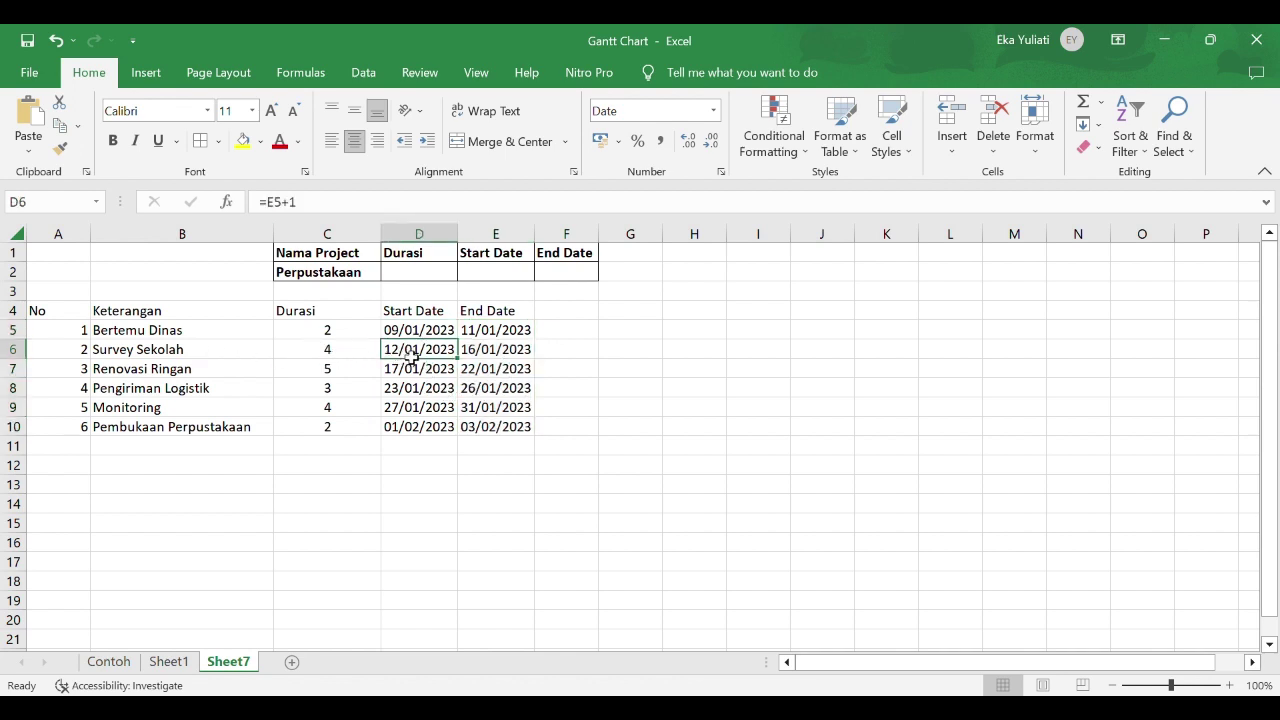
{"action": "left_click", "coordinate": [498, 334]}
{"action": "left_click", "coordinate": [426, 358]}
{"action": "left_click", "coordinate": [470, 353]}
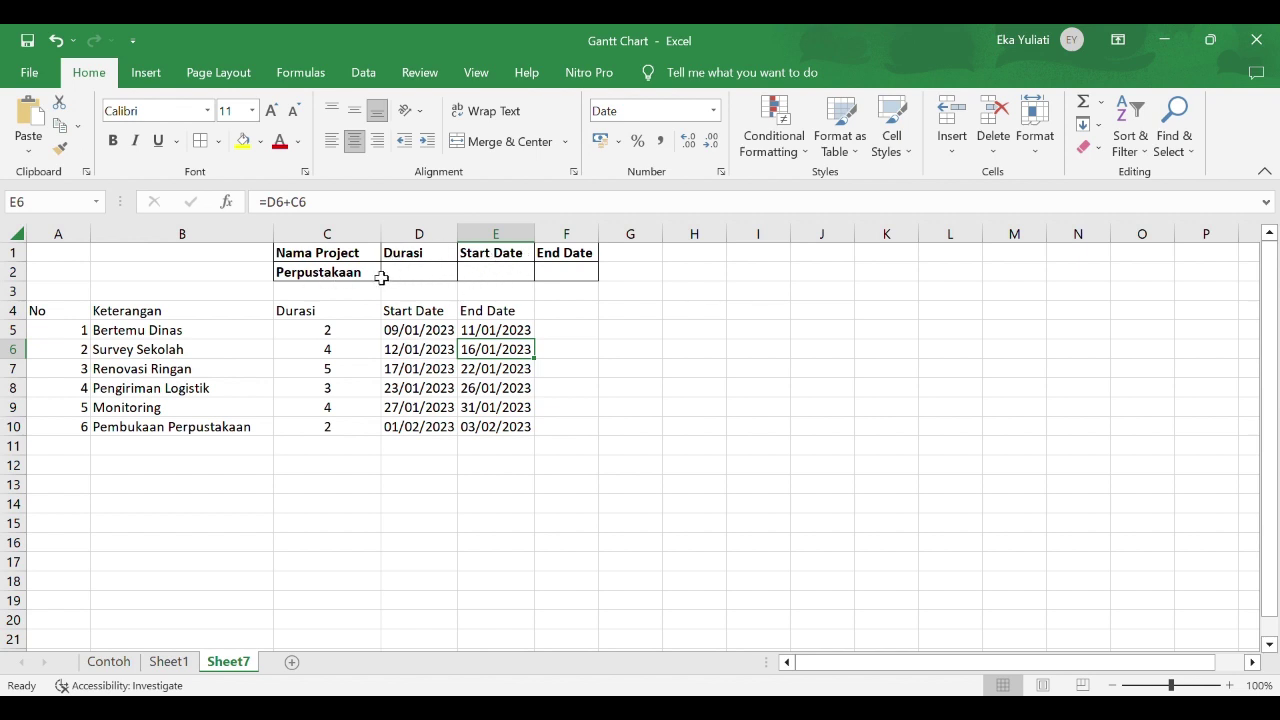
Calculate the project's start date in E2 with the formula =MIN(D5:D10)
{"action": "left_click", "coordinate": [489, 277]}
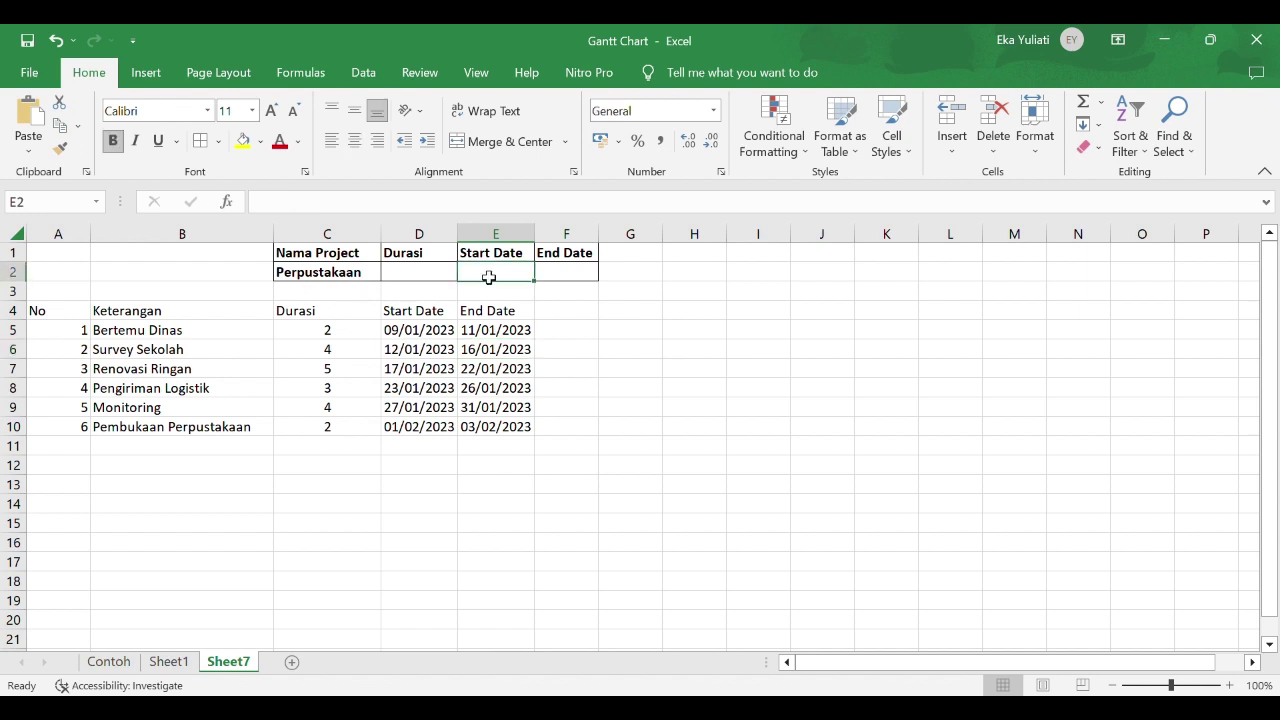
{"action": "type", "text": "="}
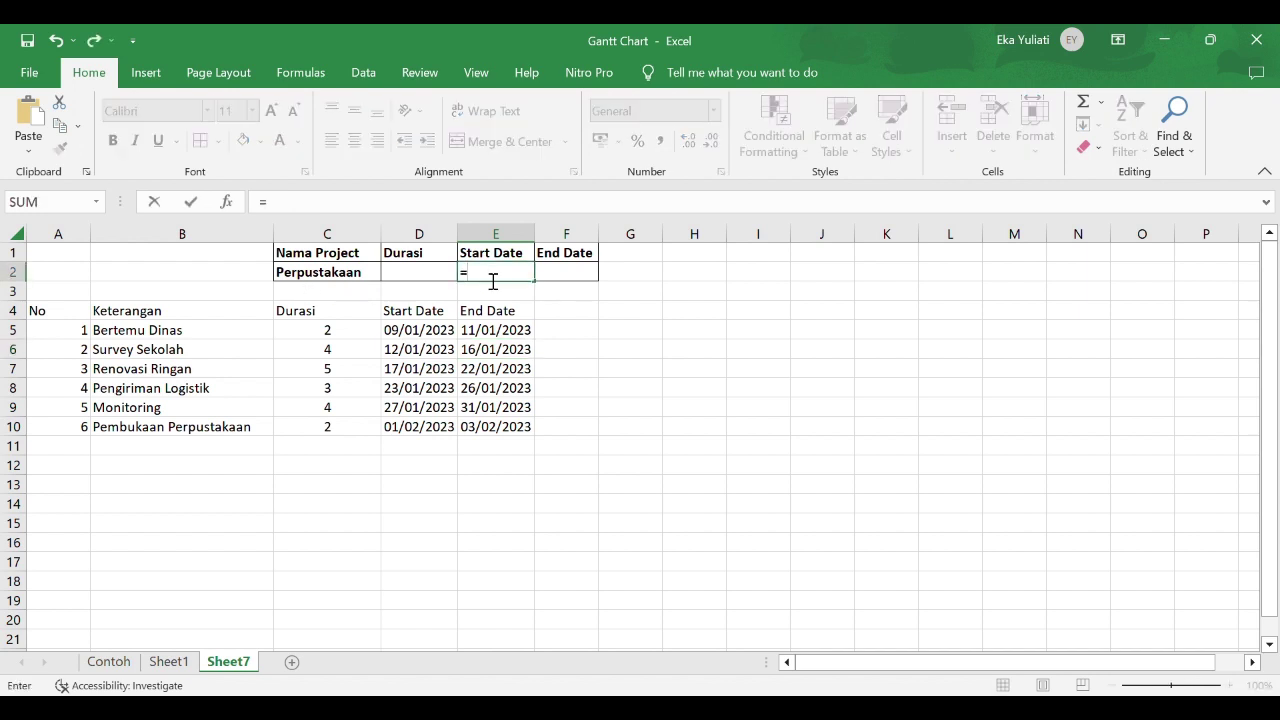
{"action": "type", "text": "min("}
{"action": "left_click", "coordinate": [428, 334]}
{"action": "left_click_drag", "start_coordinate": [427, 344], "coordinate": [418, 425]}
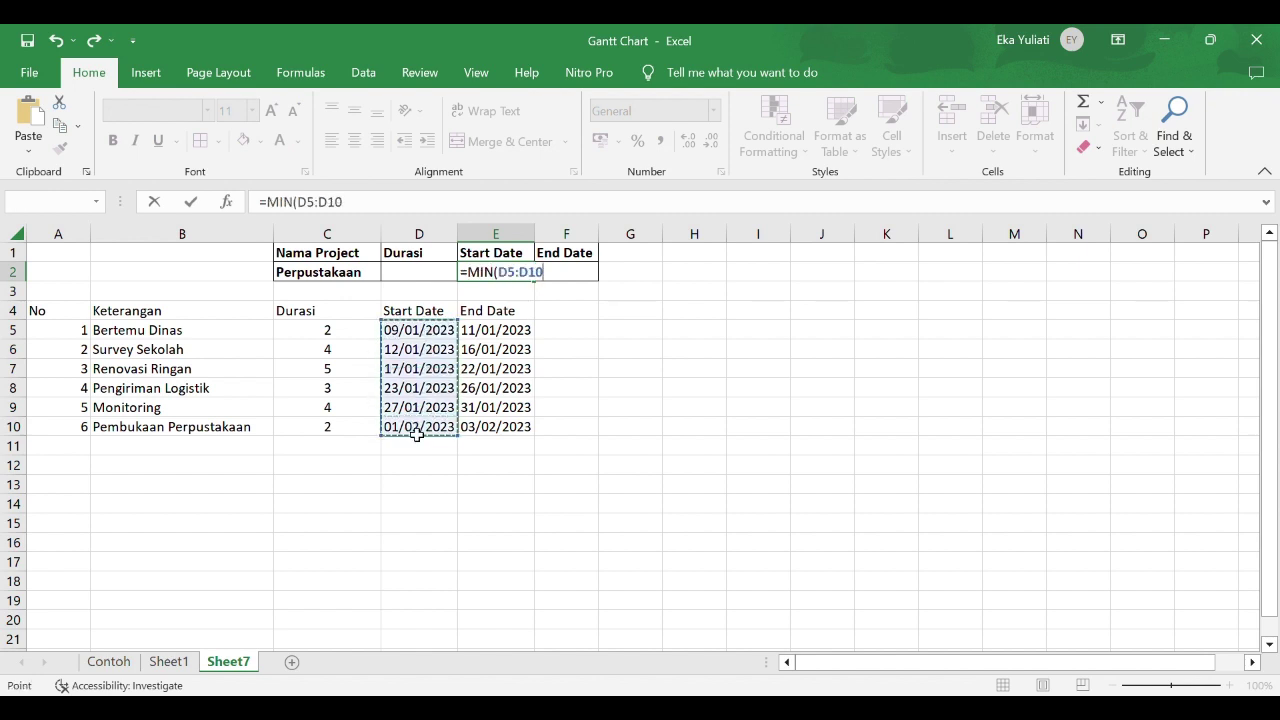
{"action": "type", "text": ")"}
{"action": "key", "text": "Return"}
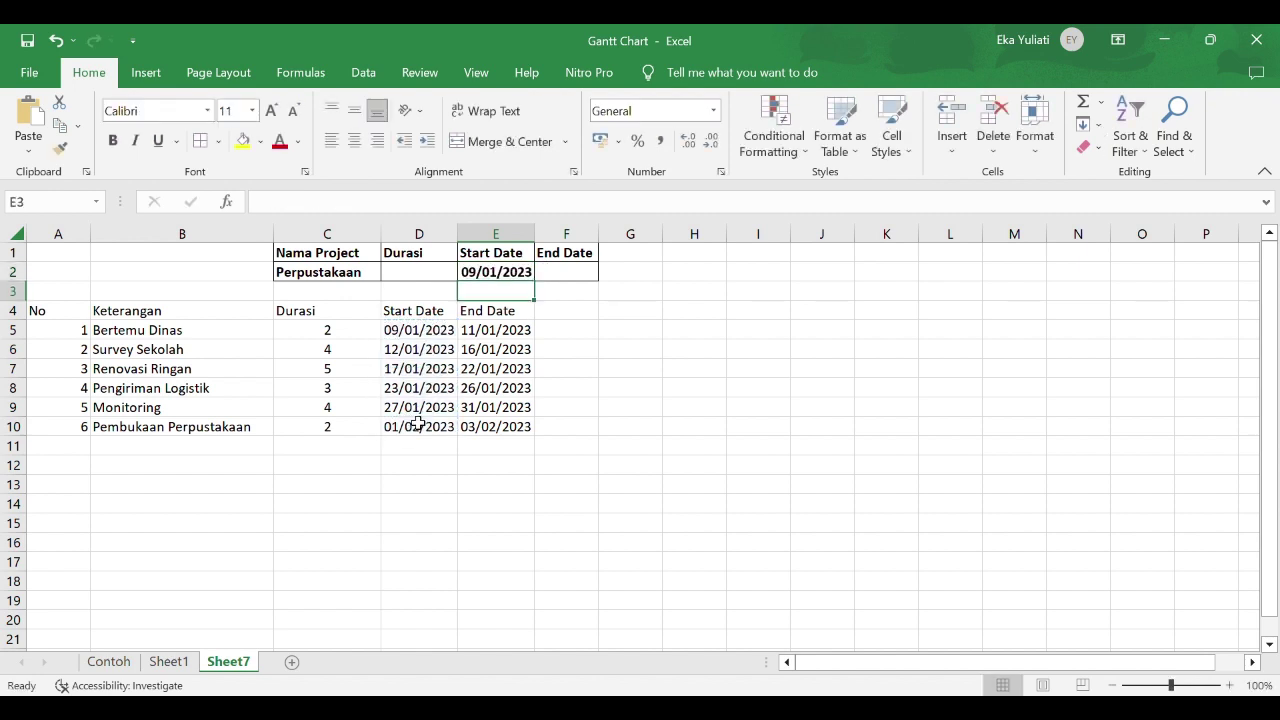
Calculate the project's end date in F2 with the formula =MAX(E5:E10)
{"action": "left_click", "coordinate": [588, 277]}
{"action": "type", "text": "="}
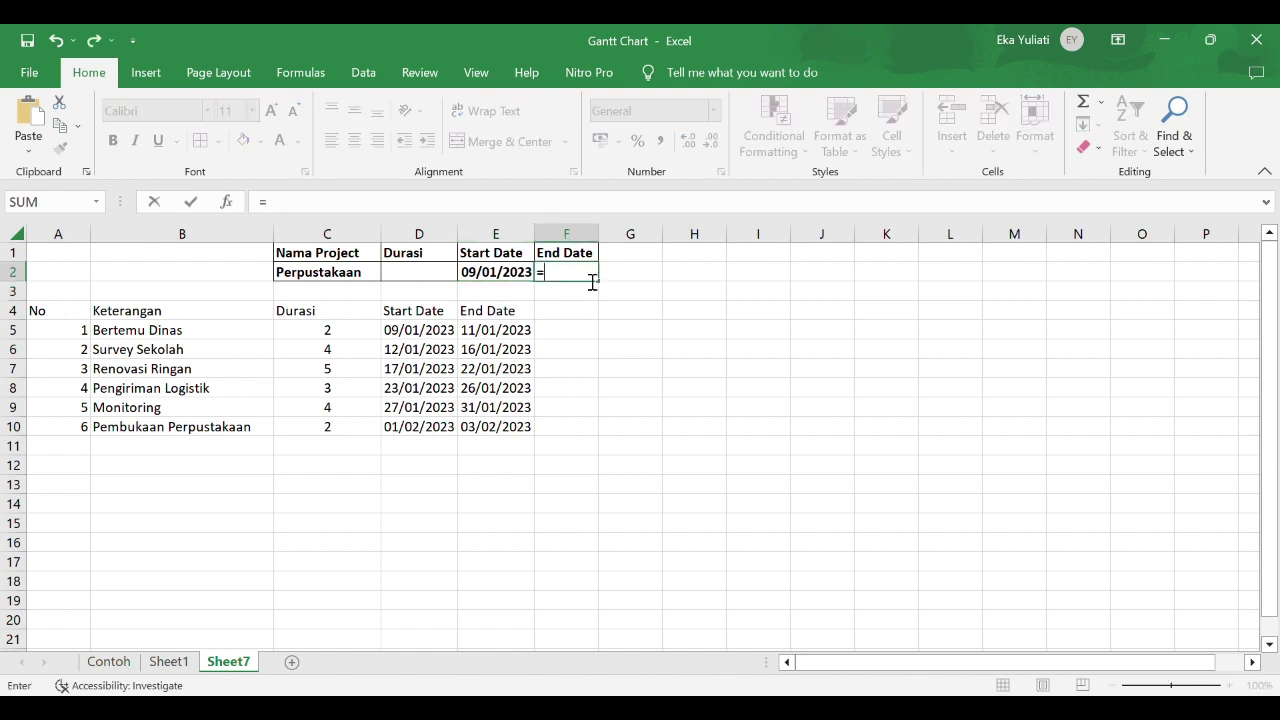
{"action": "type", "text": "max"}
{"action": "key", "text": "Tab"}
{"action": "left_click_drag", "start_coordinate": [494, 338], "coordinate": [500, 426]}
{"action": "key", "text": "Return"}
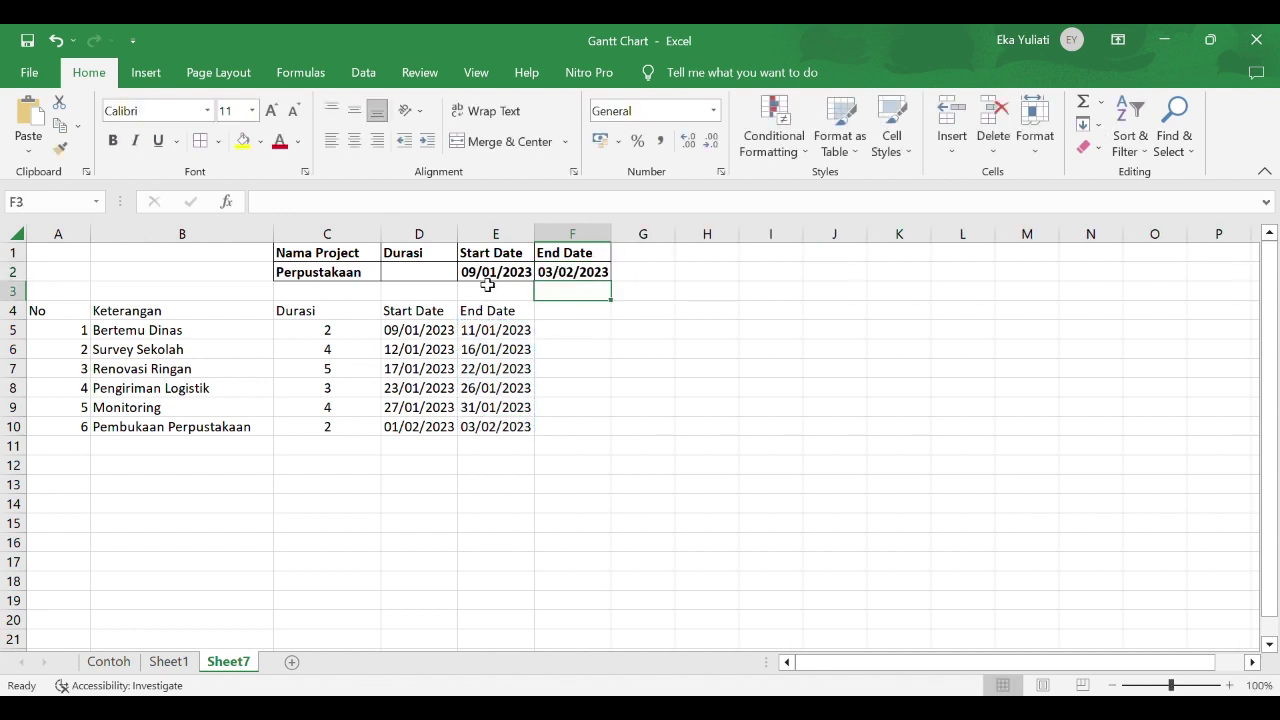
Calculate the project's duration in D2 with the formula =F2-E2 and centre it horizontally in the cell
{"action": "left_click", "coordinate": [410, 276]}
{"action": "type", "text": "="}
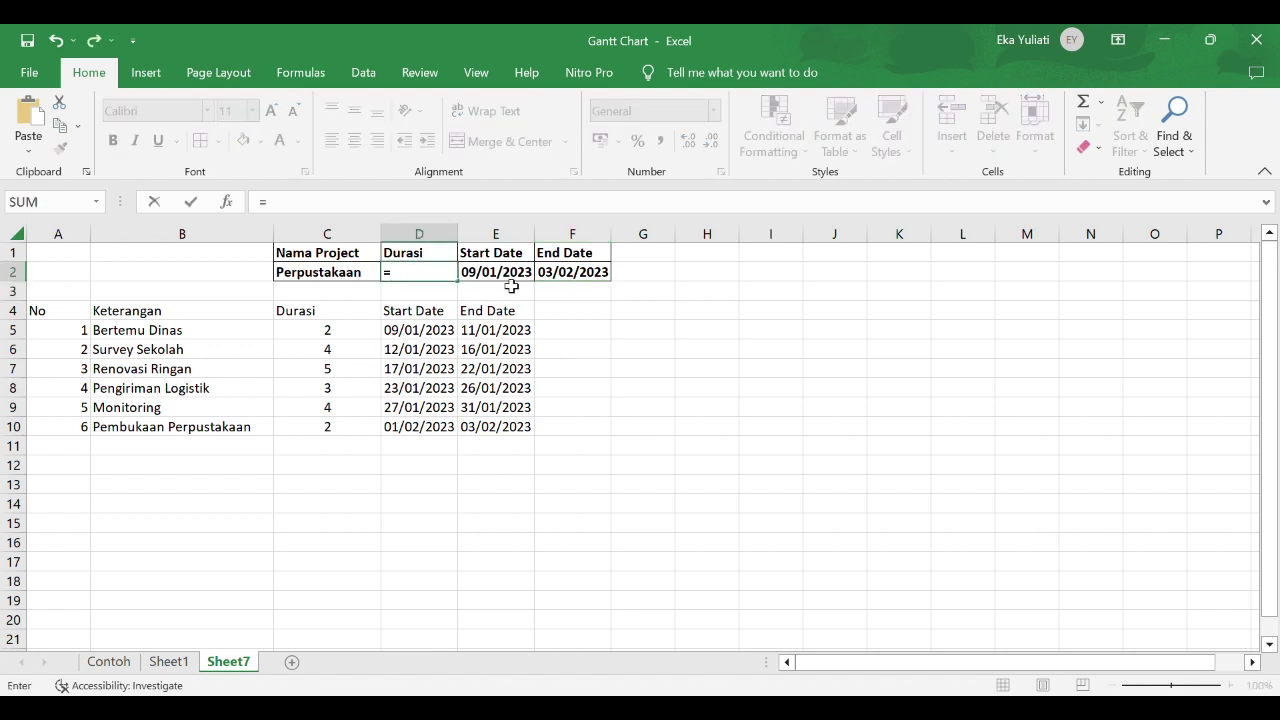
{"action": "left_click", "coordinate": [568, 274]}
{"action": "type", "text": "="}
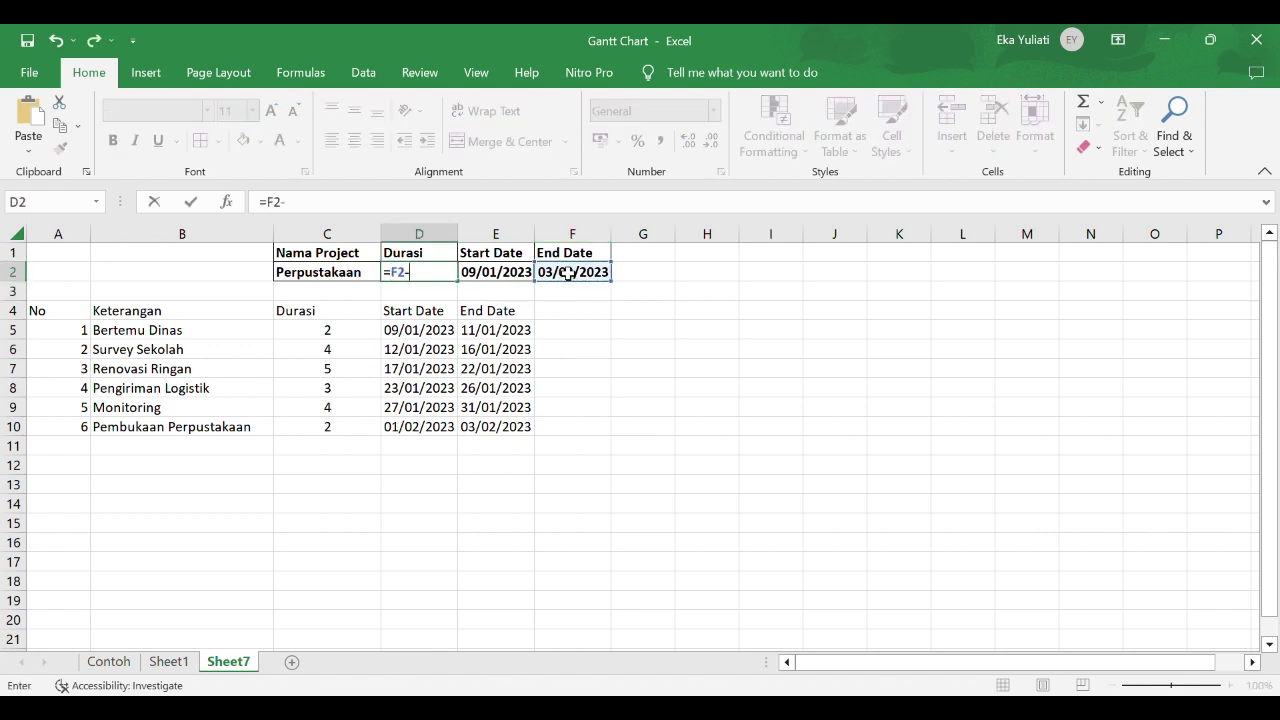
{"action": "left_click", "coordinate": [503, 278]}
{"action": "key", "text": "Return"}
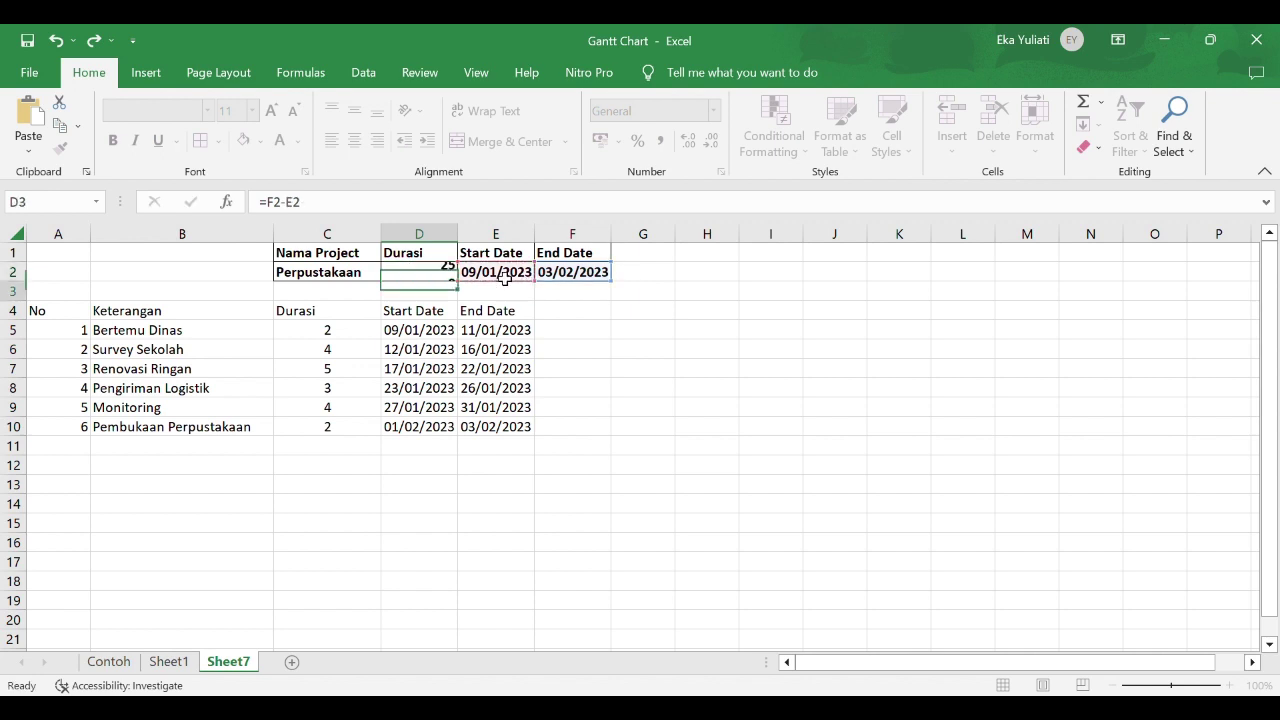
{"action": "left_click", "coordinate": [452, 276]}
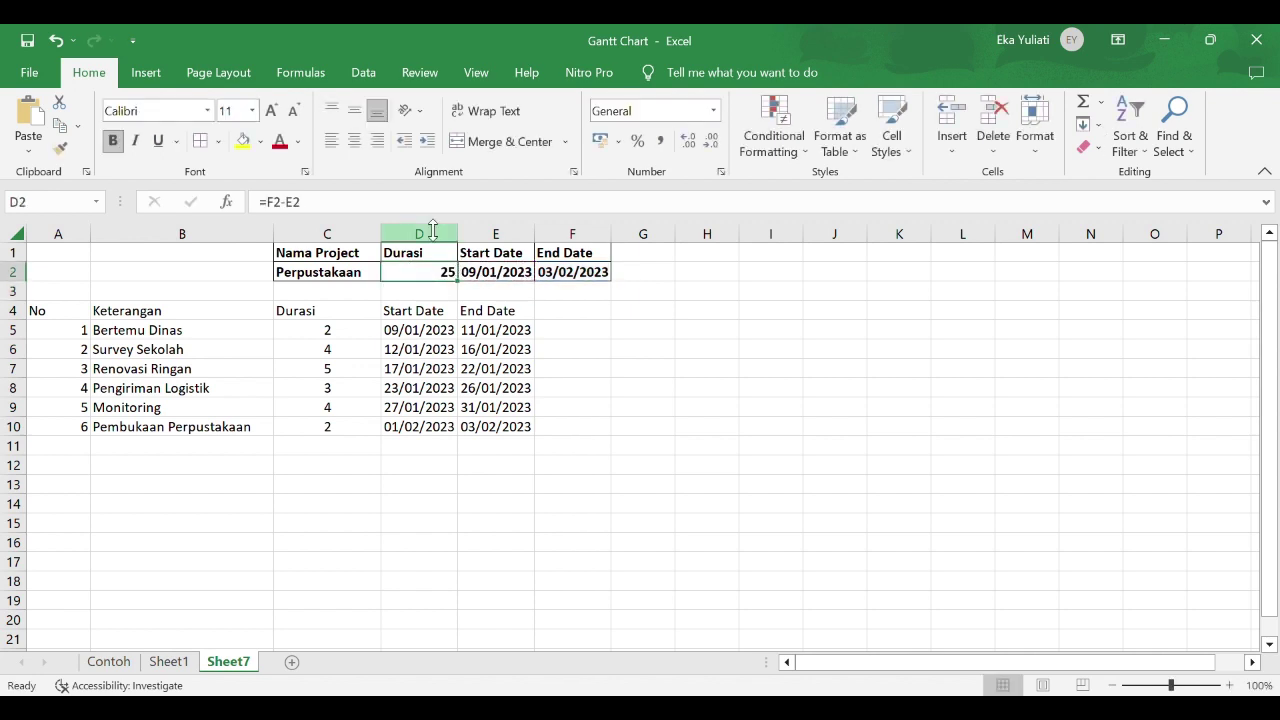
{"action": "left_click", "coordinate": [356, 144]}
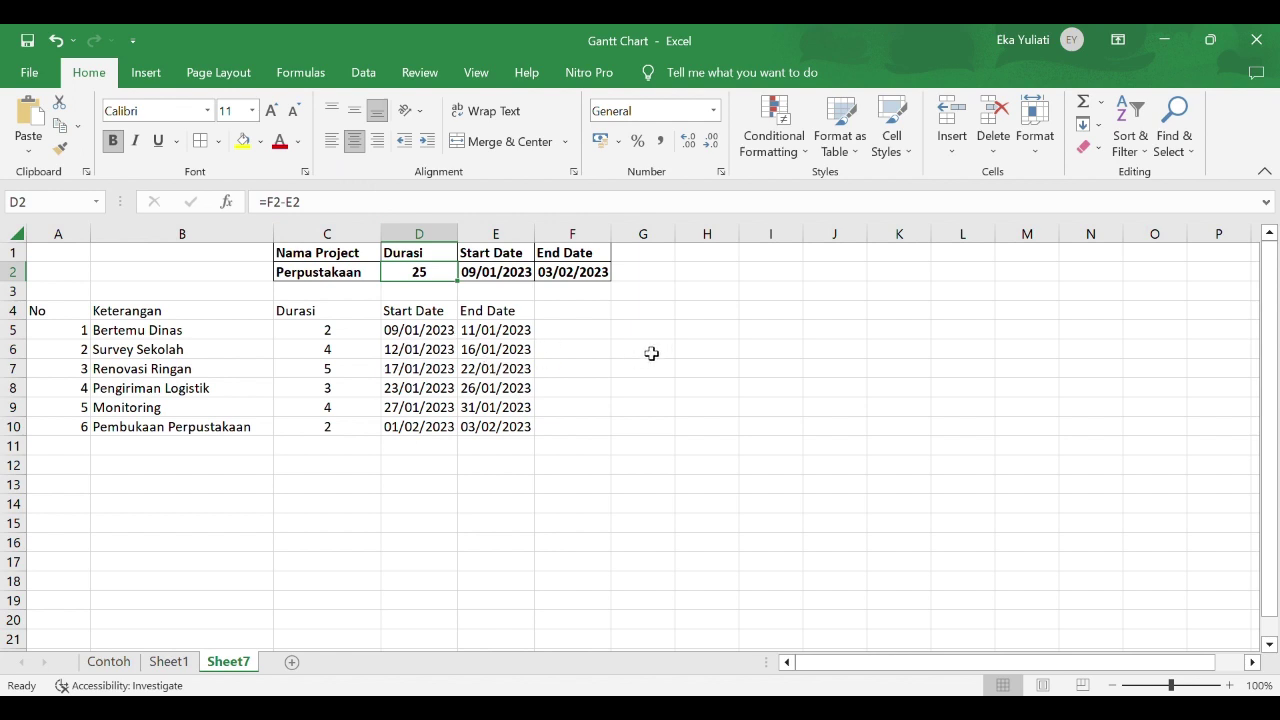
Enter the first timeline date in F4 with the formula =D5
{"action": "left_click", "coordinate": [592, 316]}
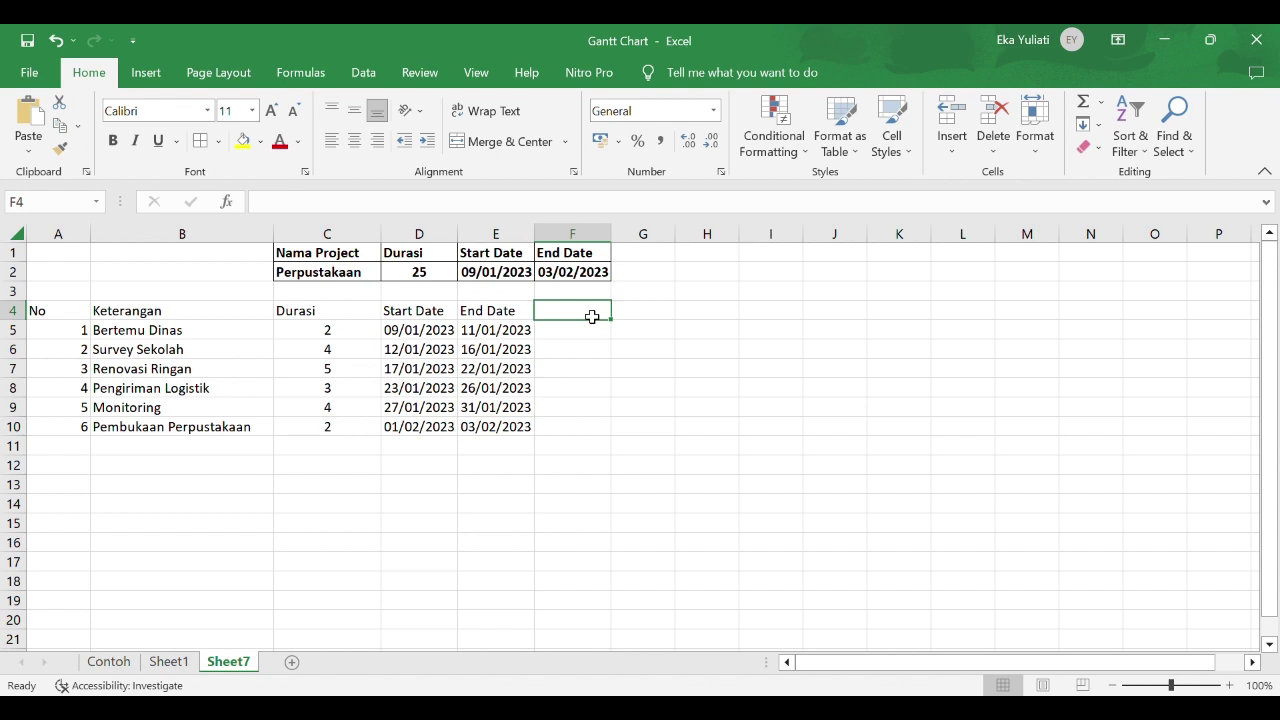
{"action": "type", "text": "="}
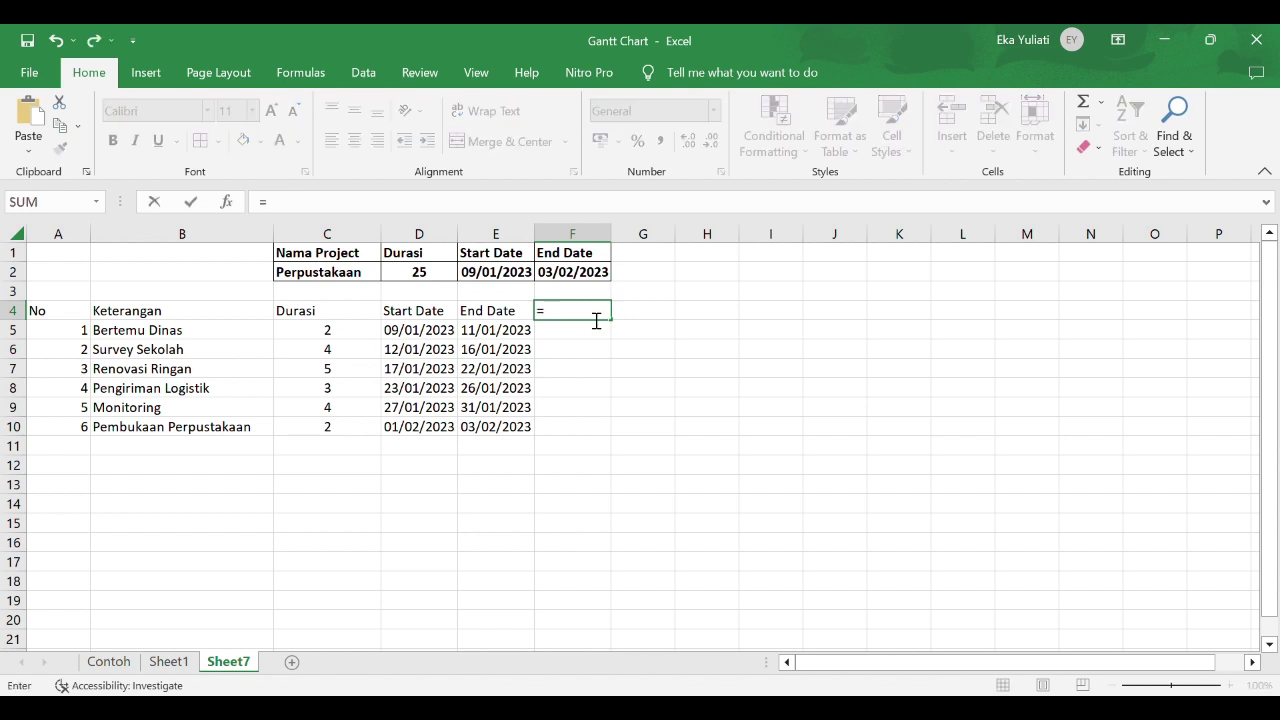
{"action": "left_click", "coordinate": [428, 333]}
{"action": "key", "text": "Return"}
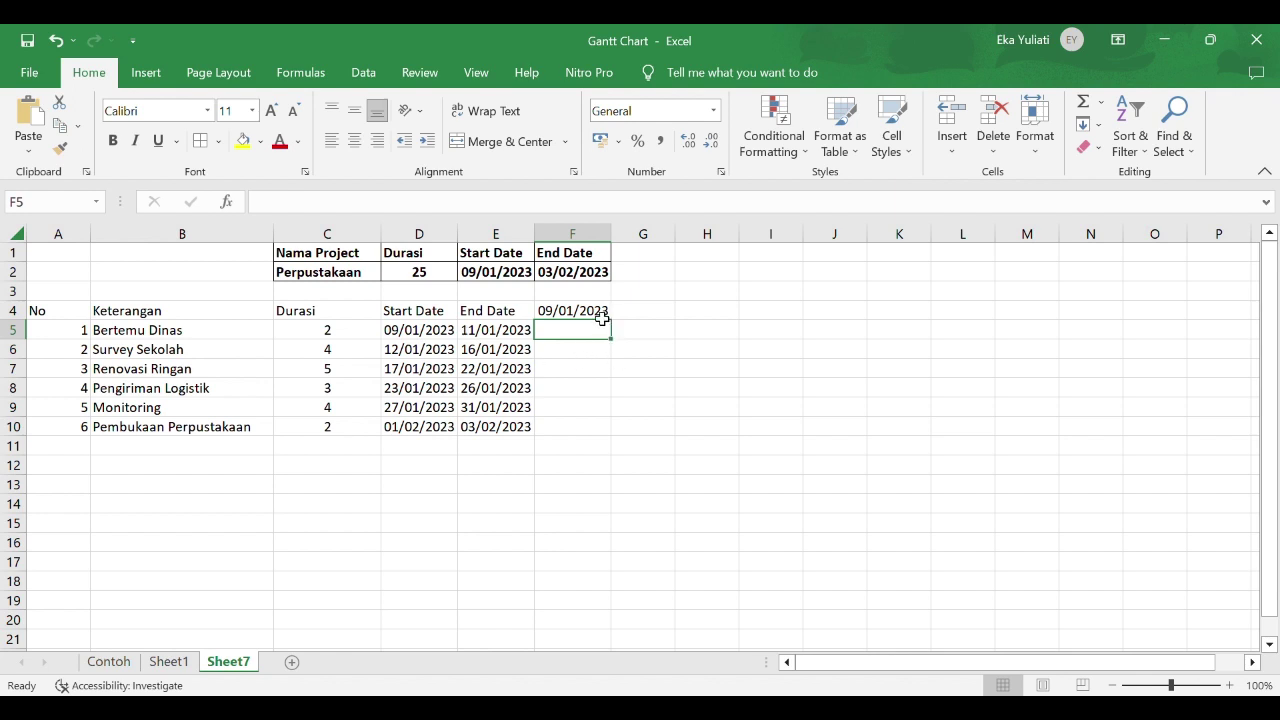
Rotate the date in F4 upward so it reads vertically
{"action": "left_click", "coordinate": [602, 318]}
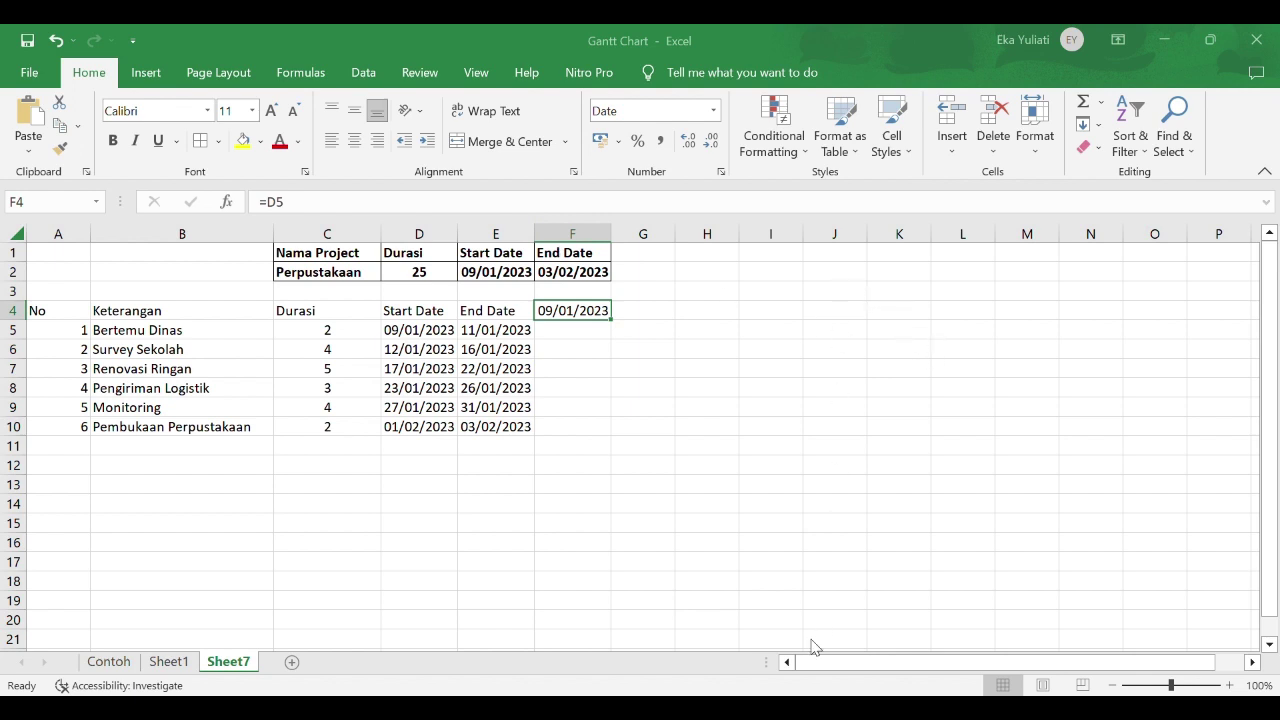
{"action": "key", "text": "alt+h"}
{"action": "key", "text": "f"}
{"action": "key", "text": "q"}
{"action": "key", "text": "u"}
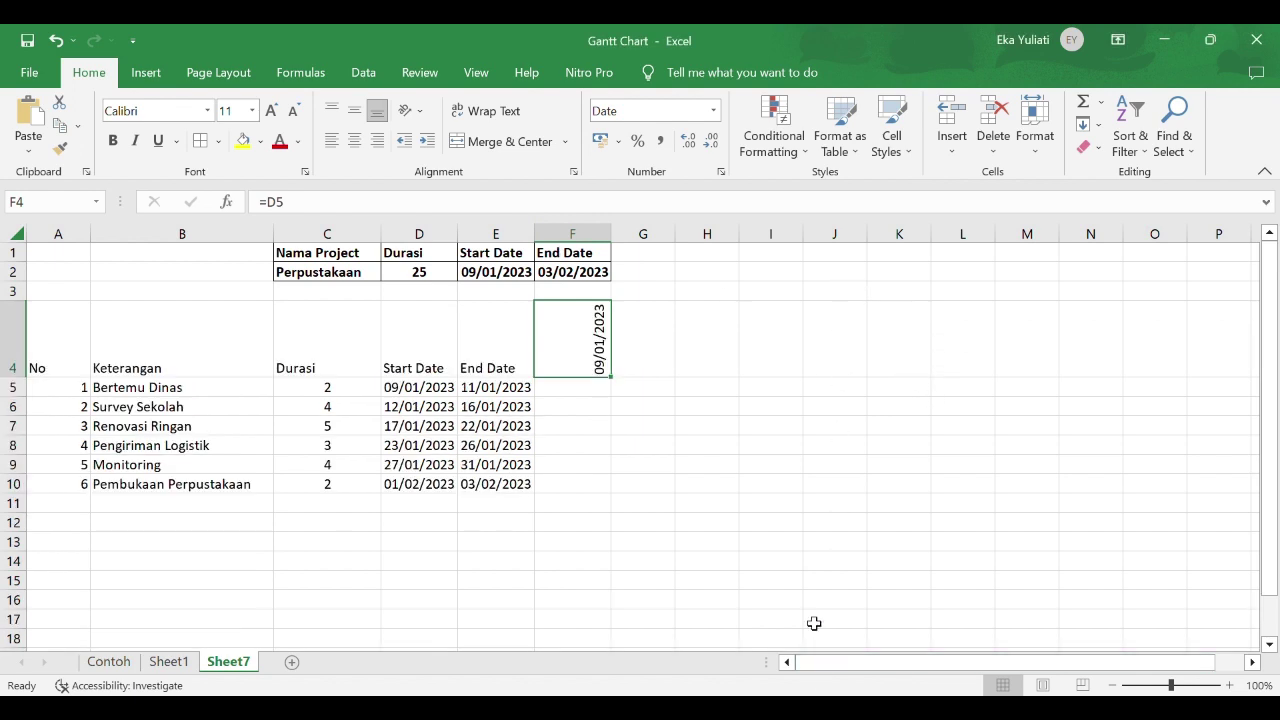
Calculate the second timeline date in G4 with the formula =F4+1
{"action": "left_click", "coordinate": [640, 365]}
{"action": "type", "text": "="}
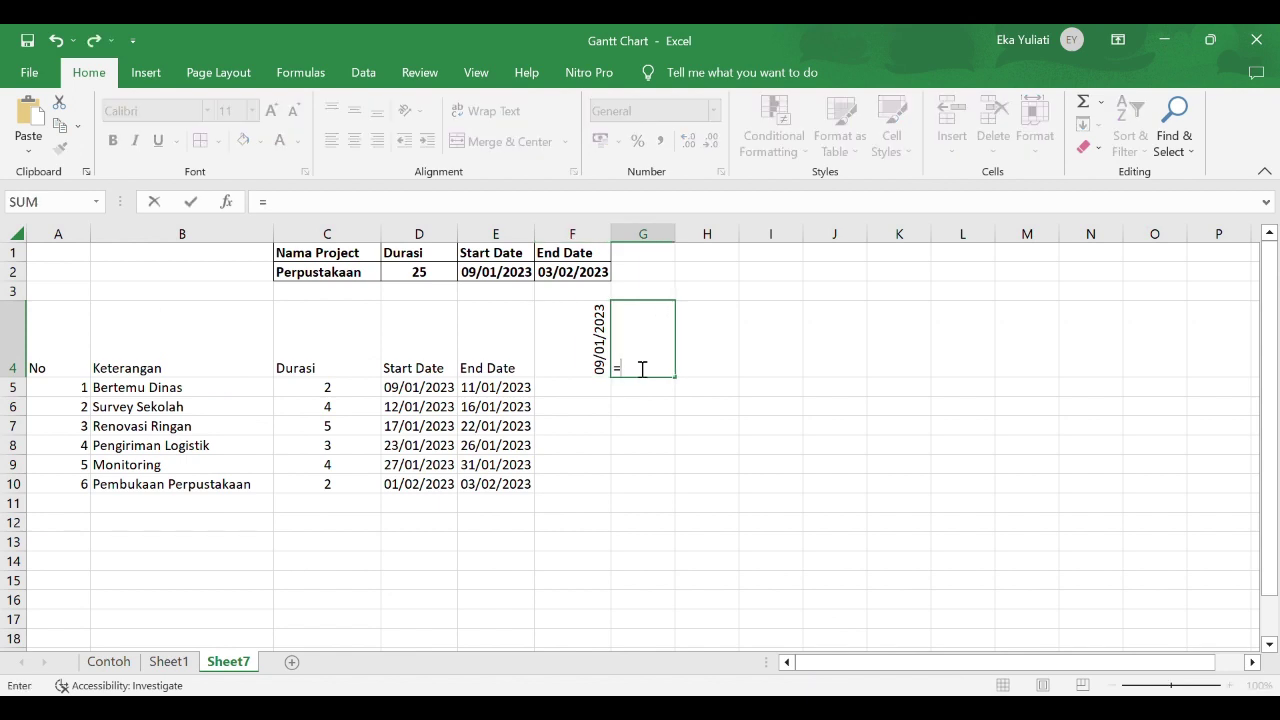
{"action": "left_click", "coordinate": [581, 363]}
{"action": "type", "text": "+1"}
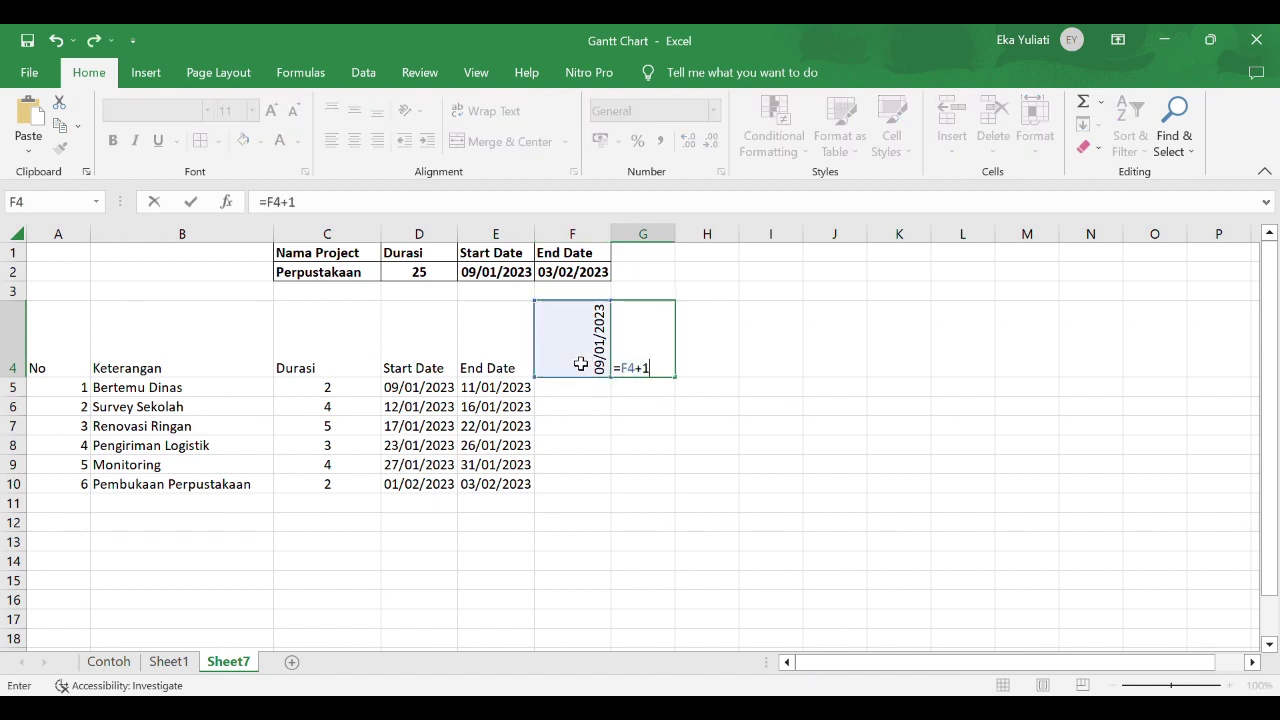
{"action": "key", "text": "Return"}
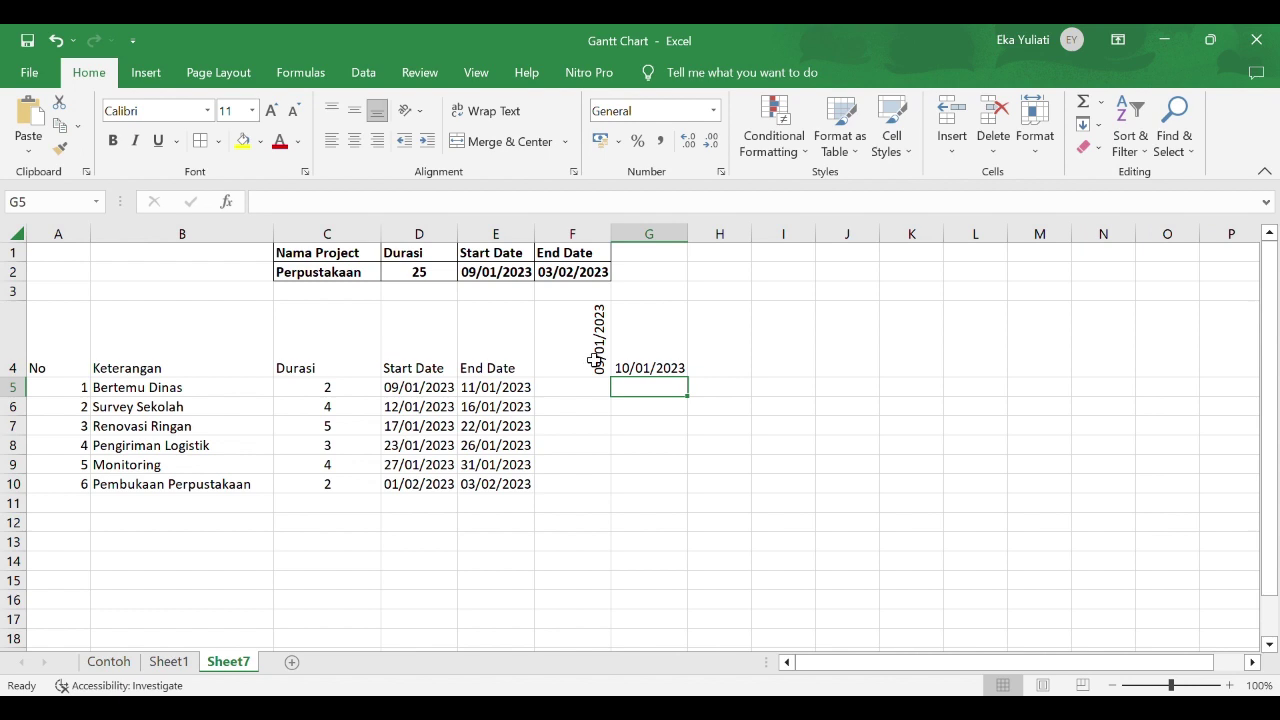
Fill the date formula from G4 across to AB4 and rotate those dates upward like F4
{"action": "left_click_drag", "start_coordinate": [583, 362], "coordinate": [640, 368]}
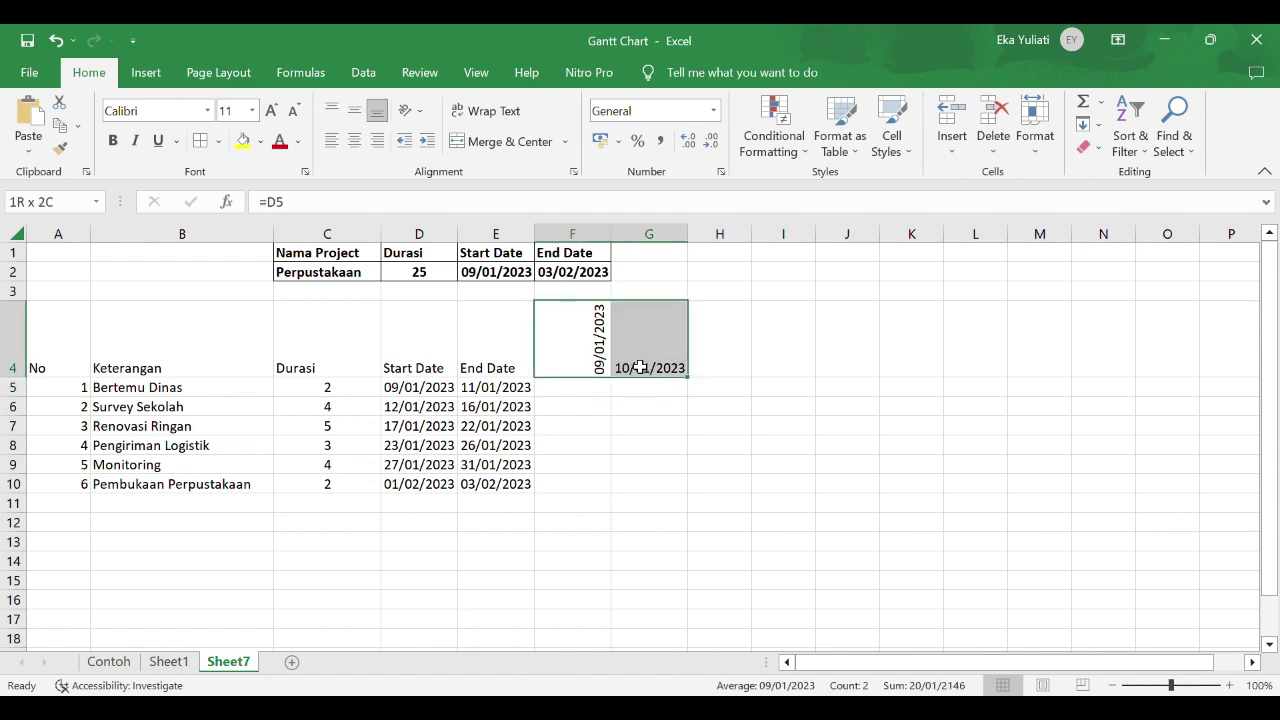
{"action": "left_click", "coordinate": [655, 367]}
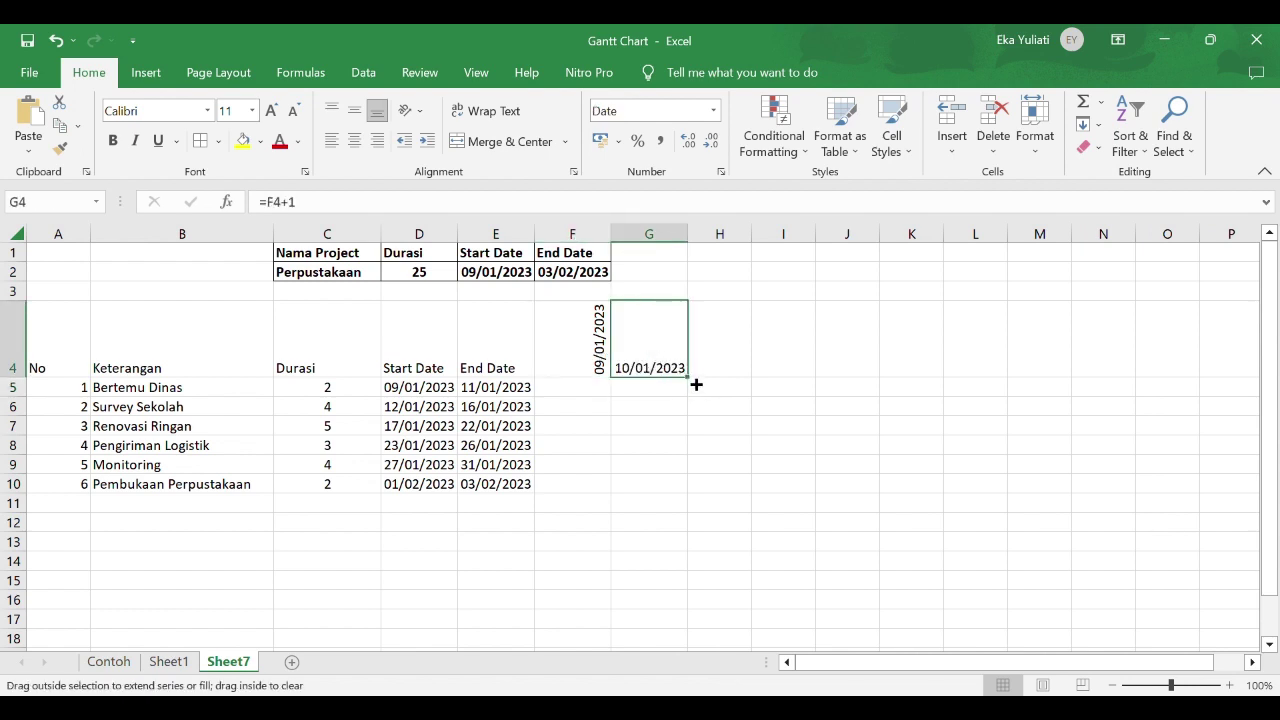
{"action": "left_click_drag", "start_coordinate": [696, 384], "coordinate": [1231, 376]}
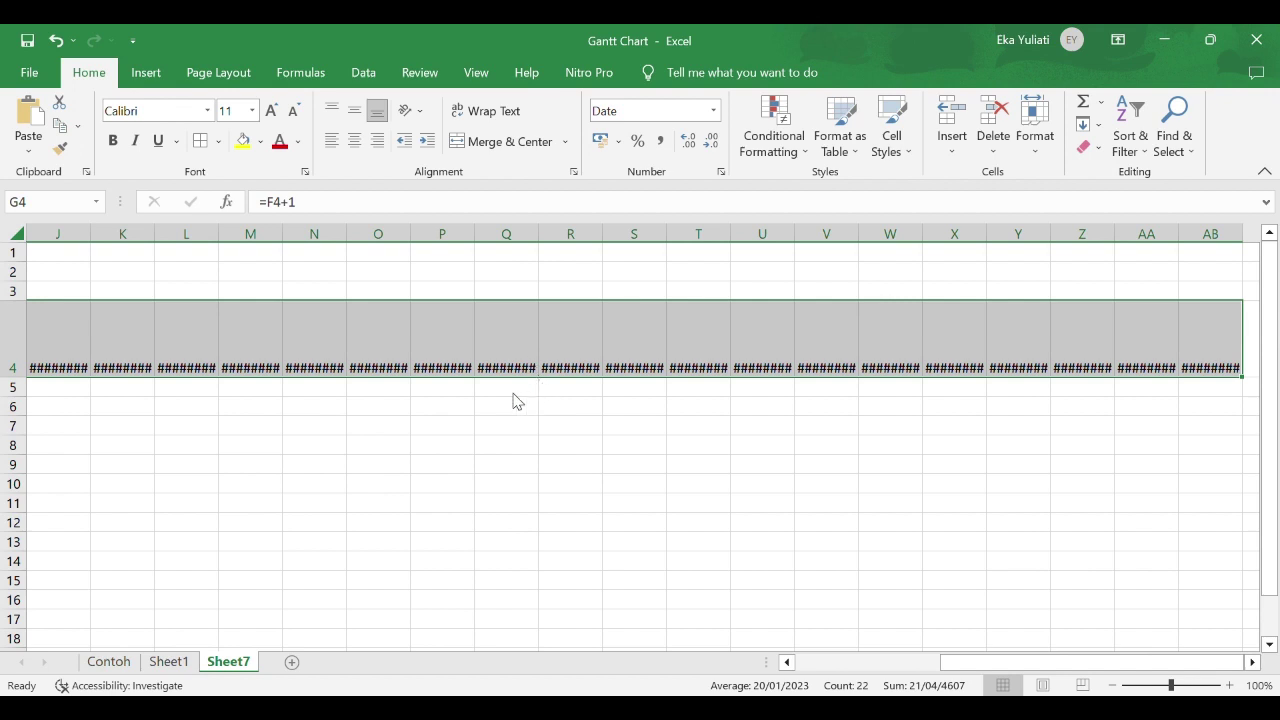
{"action": "scroll", "coordinate": [600, 615], "scroll_direction": "left", "scroll_amount": 3}
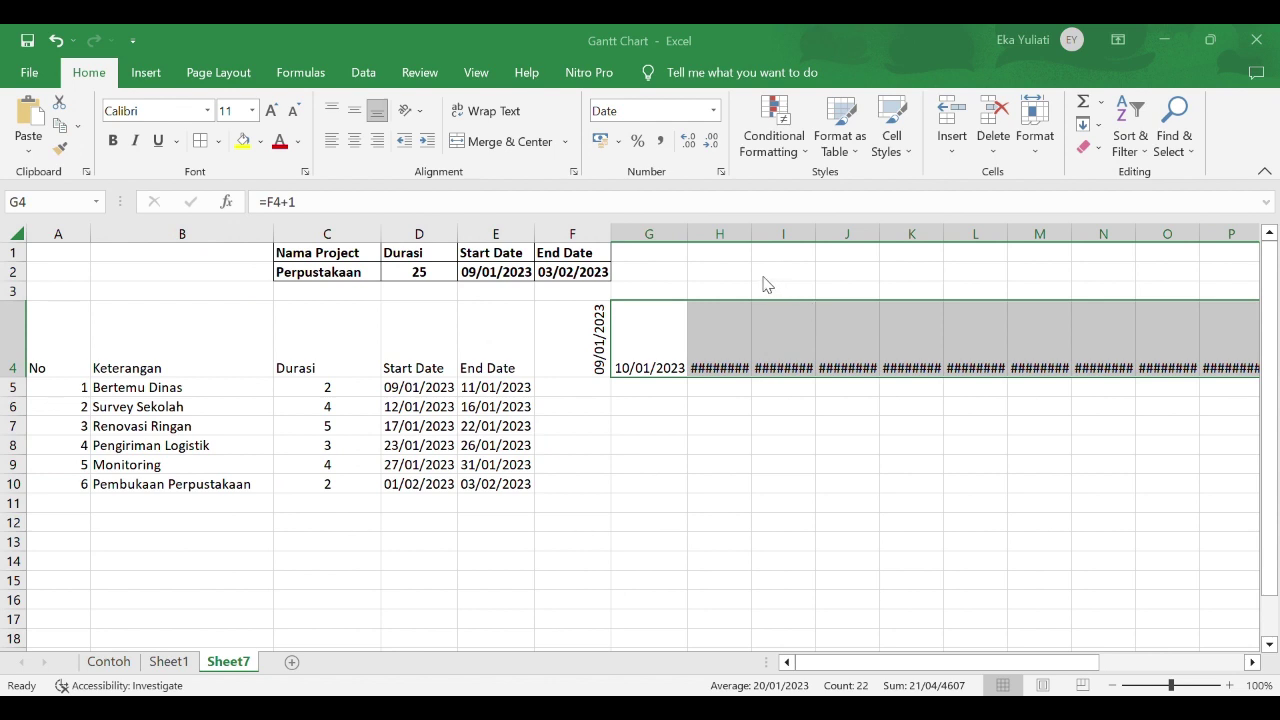
{"action": "key", "text": "F4"}
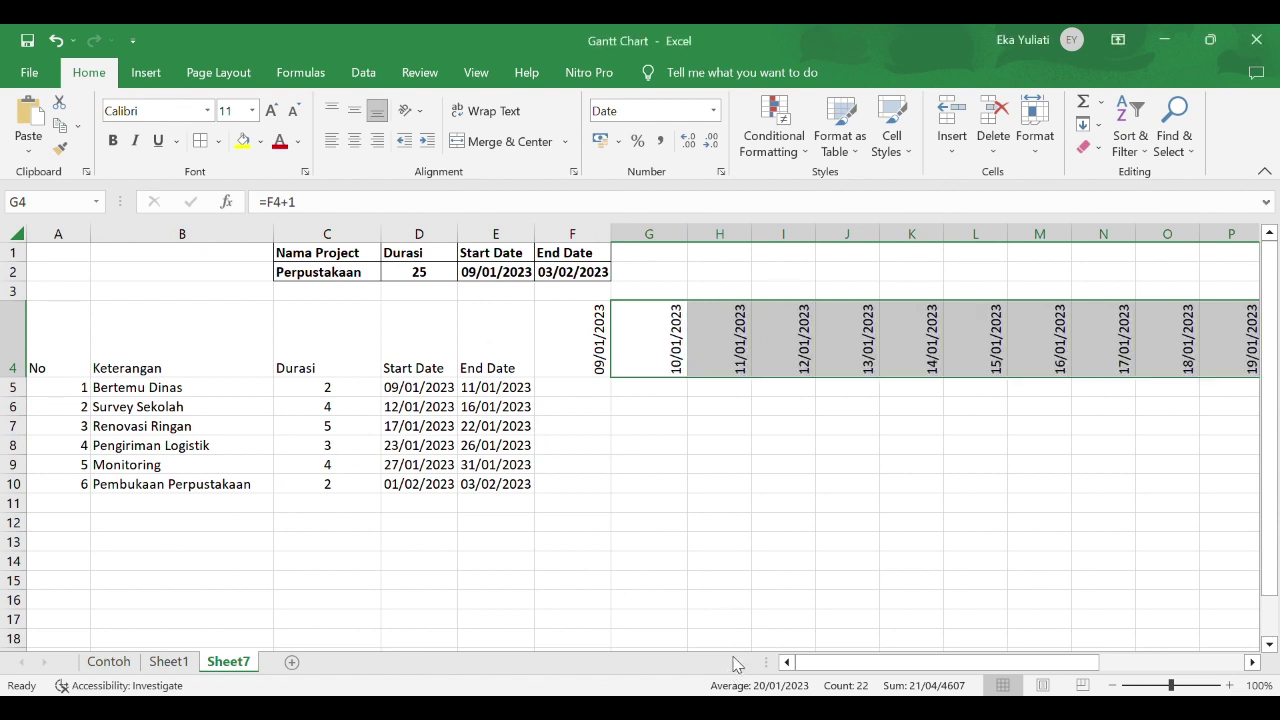
Extend the timeline dates from AB4 to AE4 so they run through 03/02/2023
{"action": "left_click_drag", "start_coordinate": [891, 666], "coordinate": [1078, 655]}
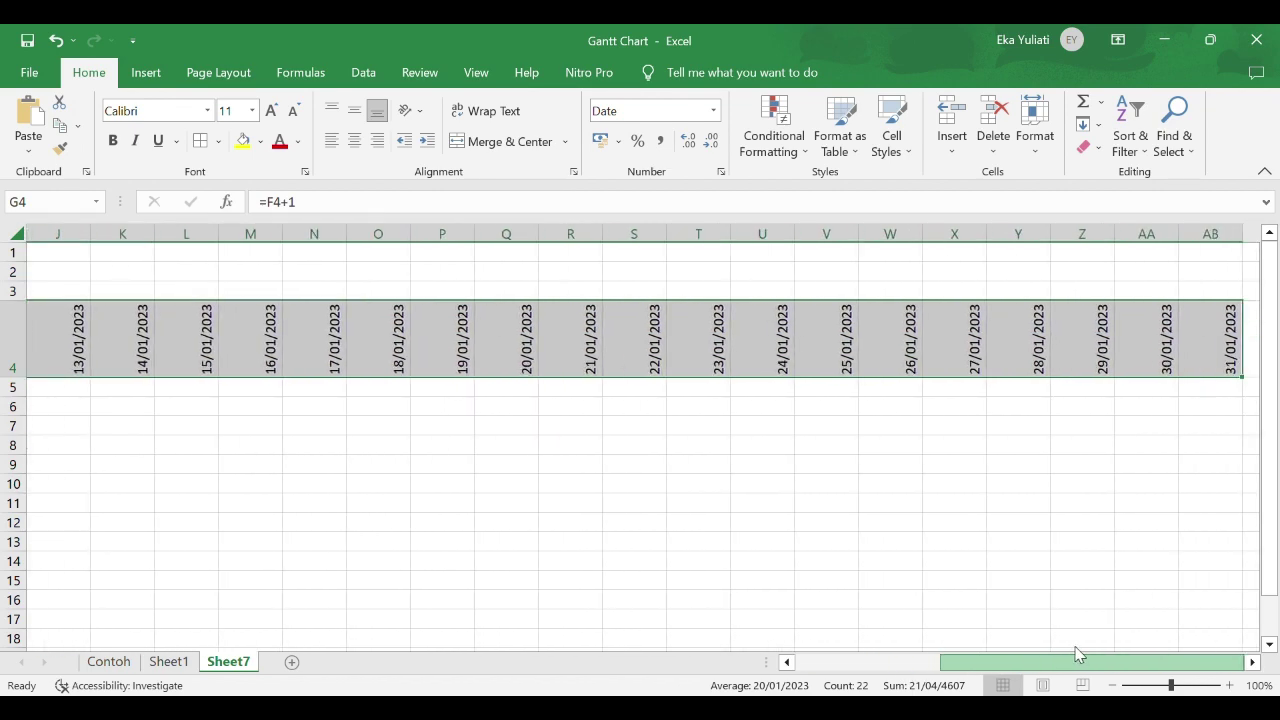
{"action": "left_click", "coordinate": [1205, 332]}
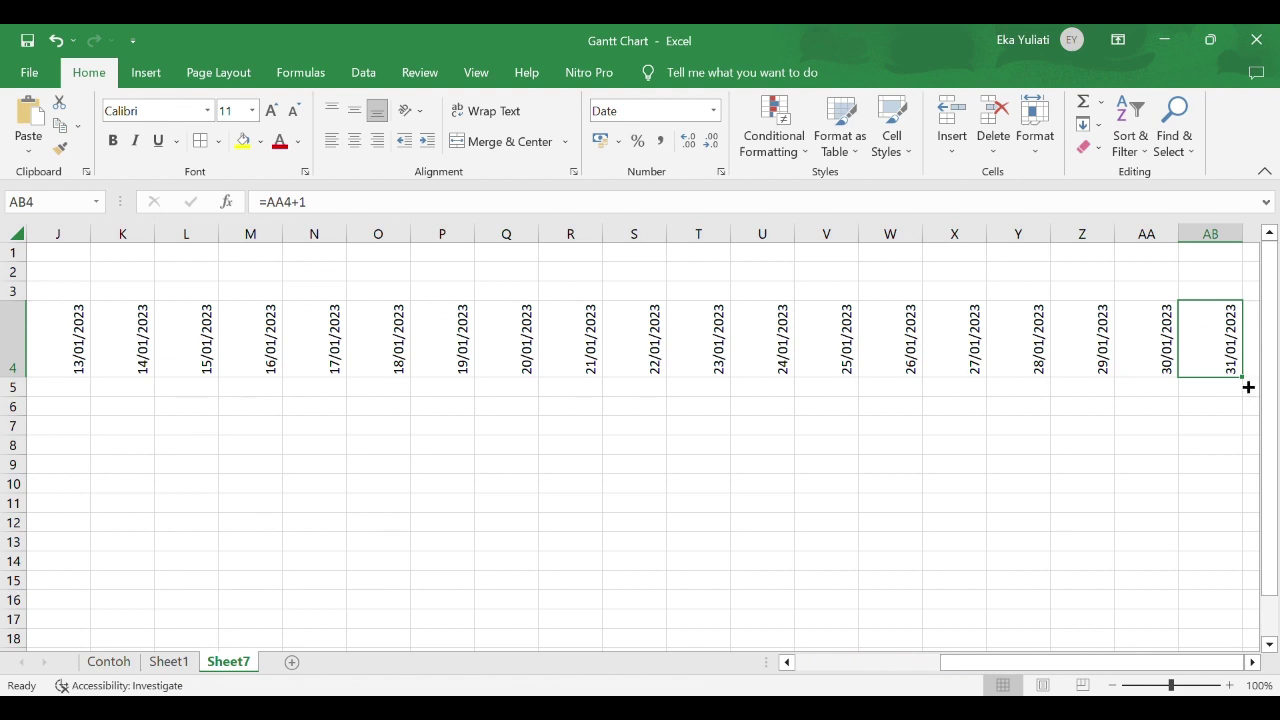
{"action": "mouse_move", "coordinate": [1248, 385]}
{"action": "left_mouse_down"}
{"action": "mouse_move", "coordinate": [1260, 383]}
{"action": "mouse_move", "coordinate": [1250, 387]}
{"action": "left_mouse_up"}
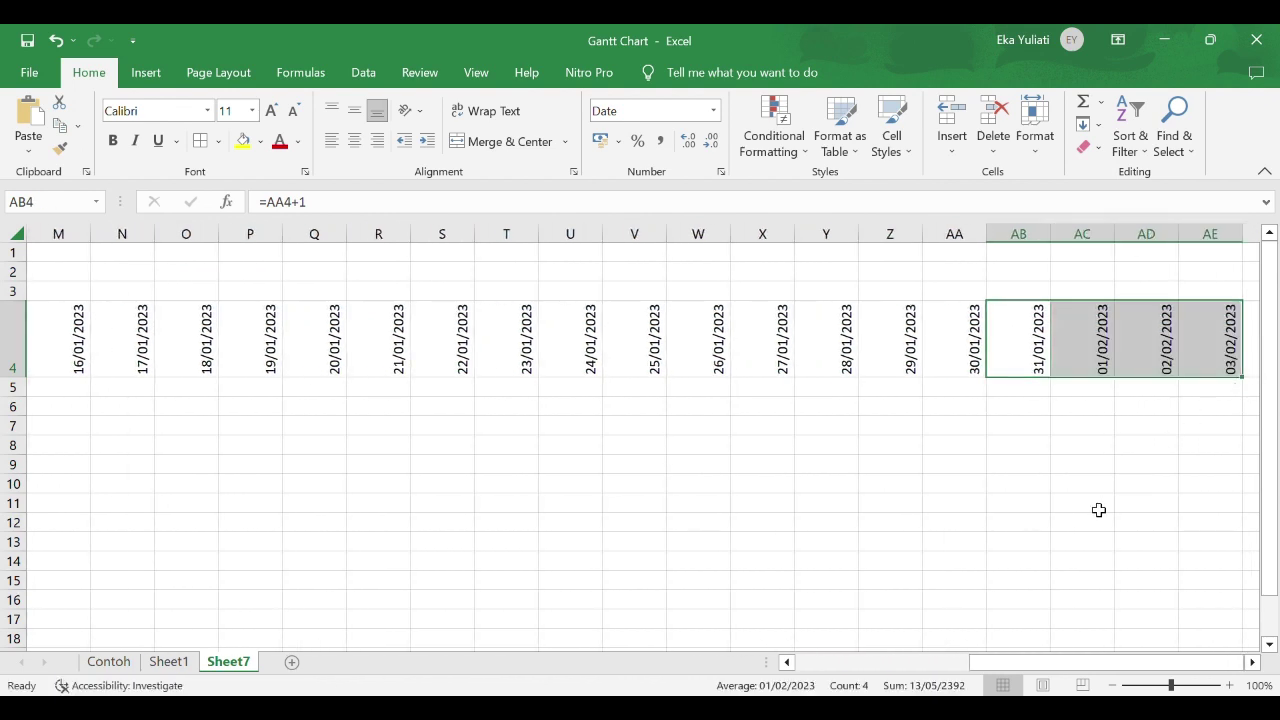
Narrow the timeline columns F through AE to fit their rotated dates
{"action": "scroll", "coordinate": [1016, 557], "scroll_direction": "down", "scroll_amount": 1, "text": "ctrl"}
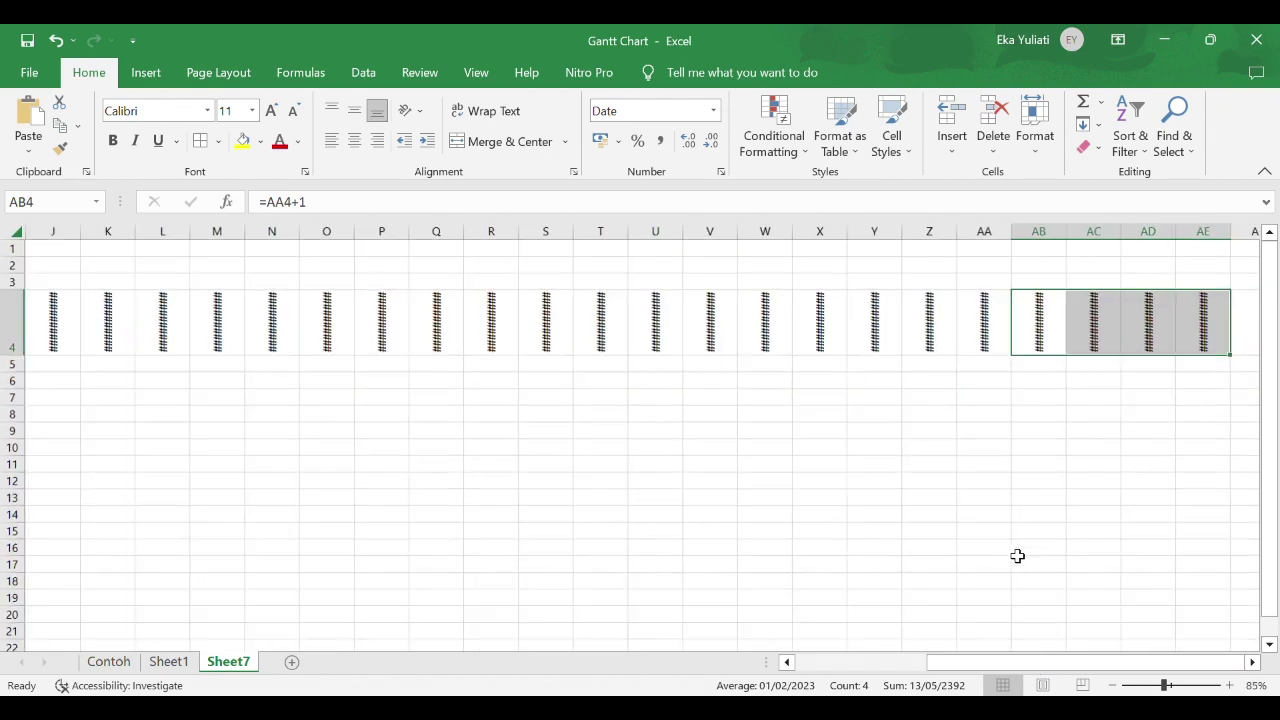
{"action": "scroll", "coordinate": [1018, 551], "scroll_direction": "up", "scroll_amount": 1, "text": "ctrl"}
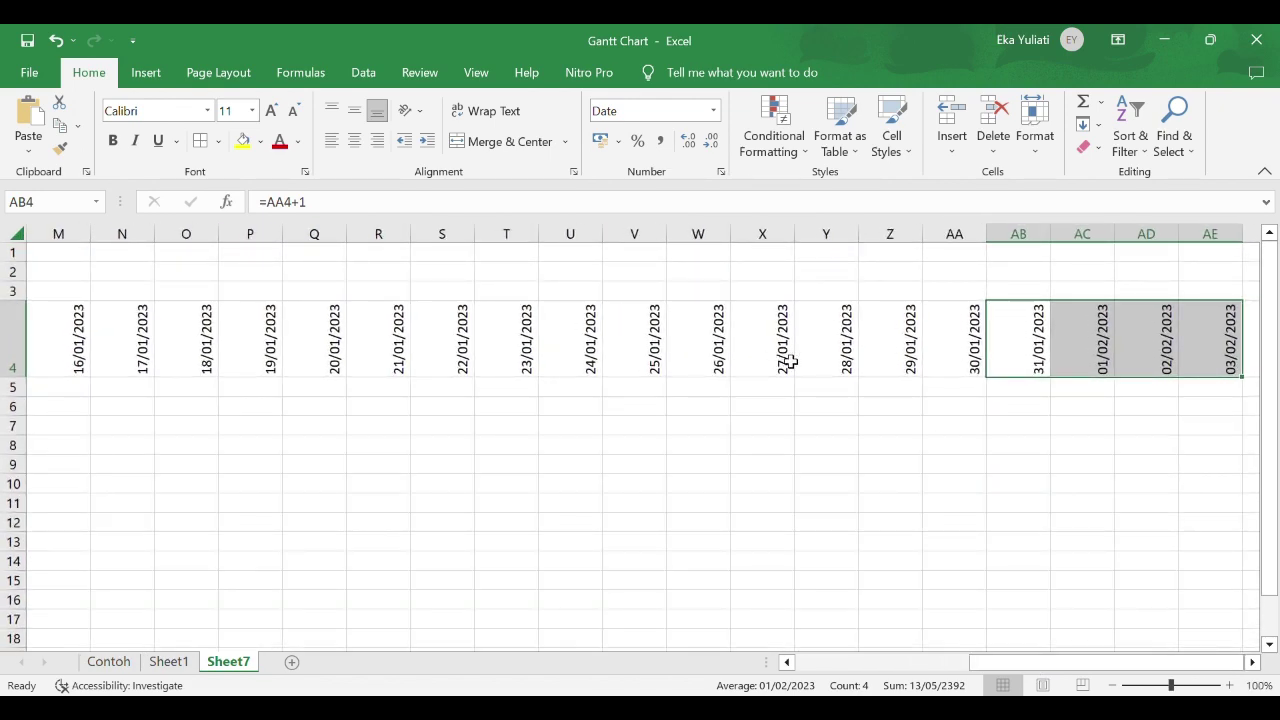
{"action": "scroll", "coordinate": [851, 388], "scroll_direction": "down", "scroll_amount": 2, "text": "ctrl"}
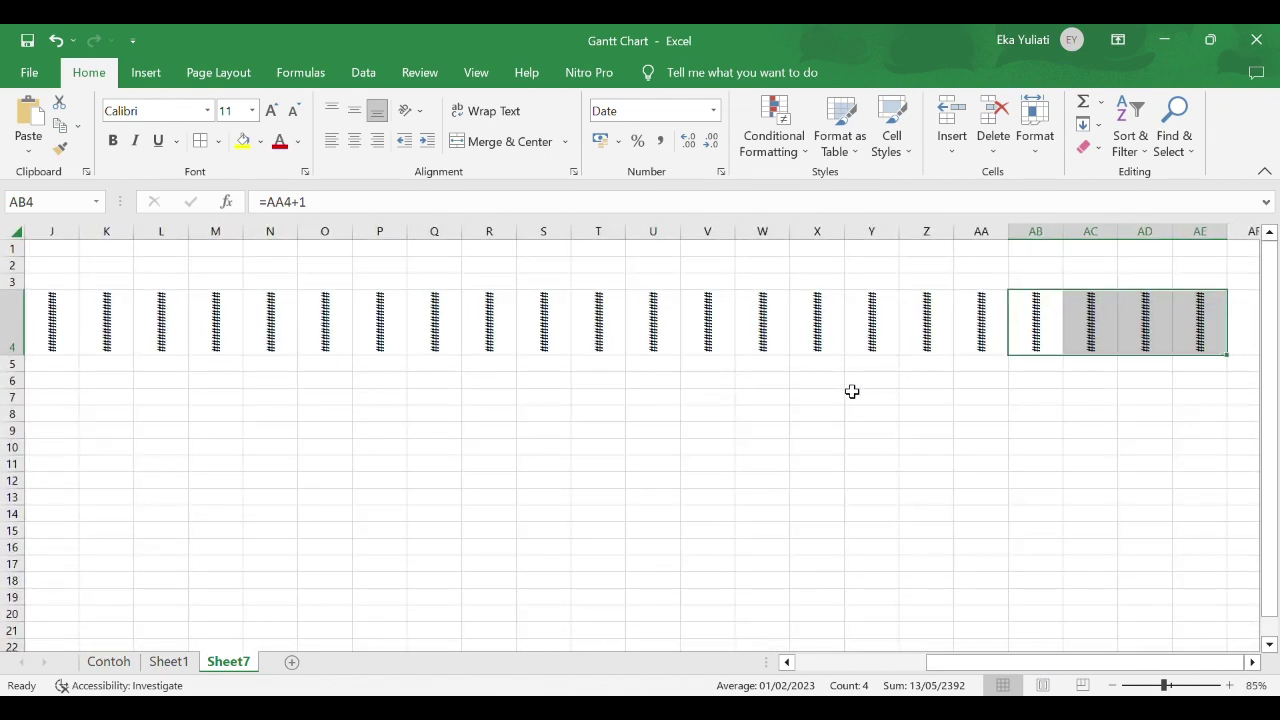
{"action": "left_click_drag", "start_coordinate": [887, 656], "coordinate": [873, 660]}
{"action": "left_click_drag", "start_coordinate": [157, 306], "coordinate": [1146, 418]}
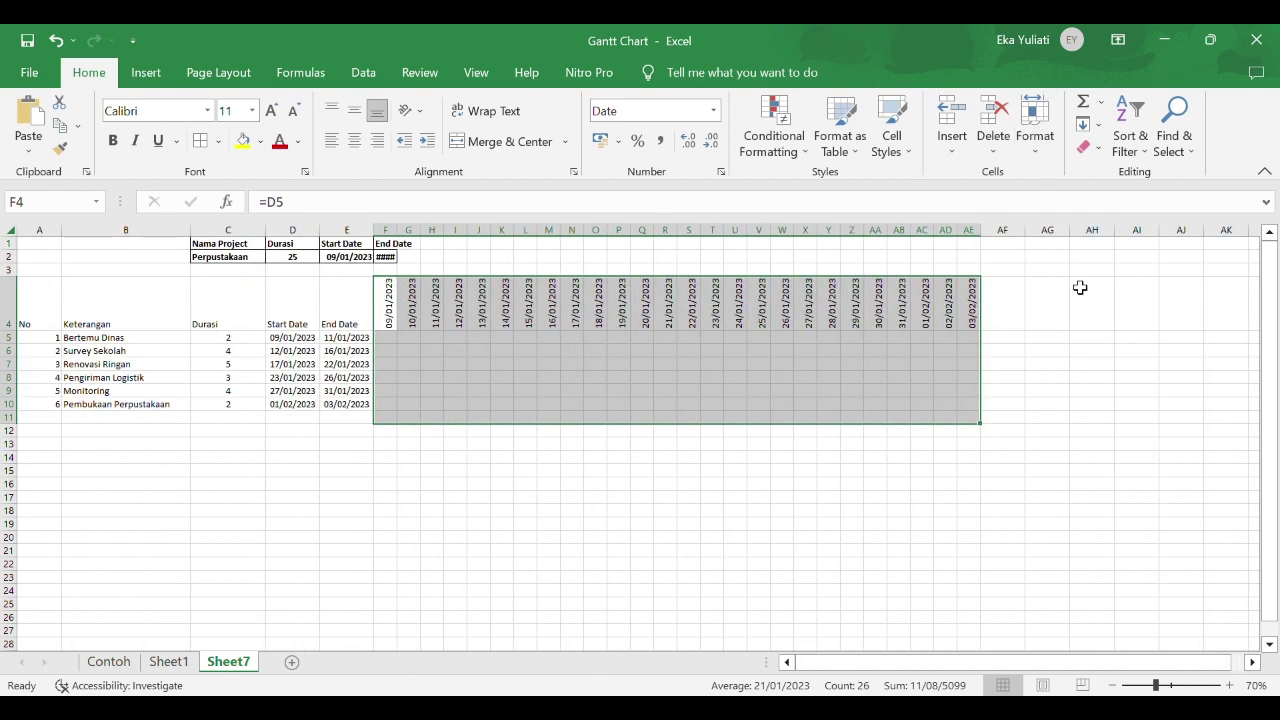
{"action": "left_click", "coordinate": [393, 342]}
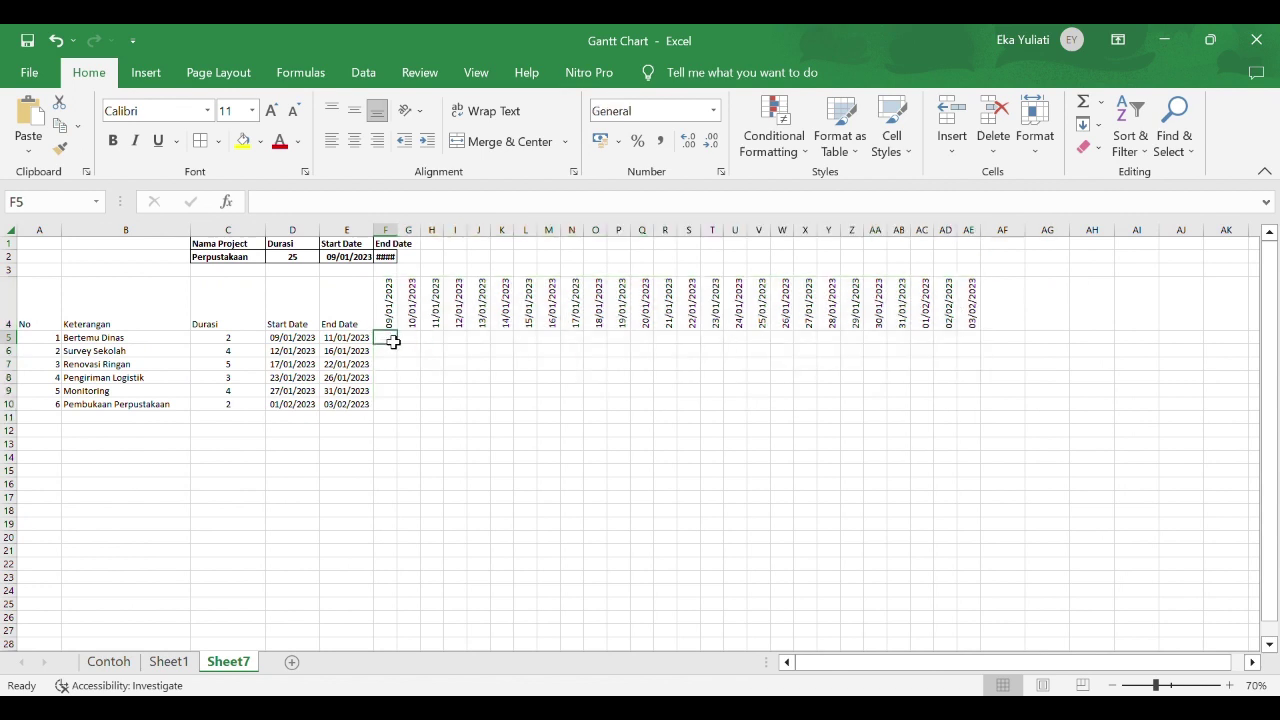
{"action": "left_click_drag", "start_coordinate": [397, 240], "coordinate": [439, 245]}
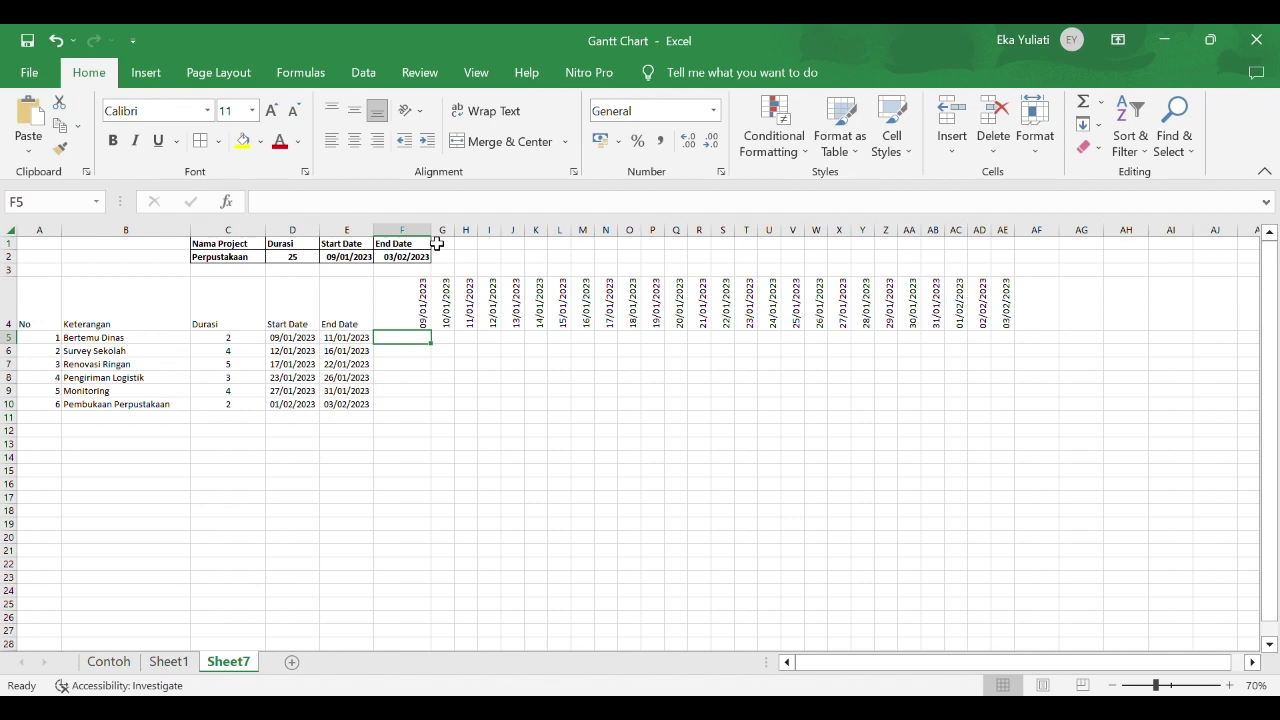
{"action": "key", "text": "ctrl+z"}
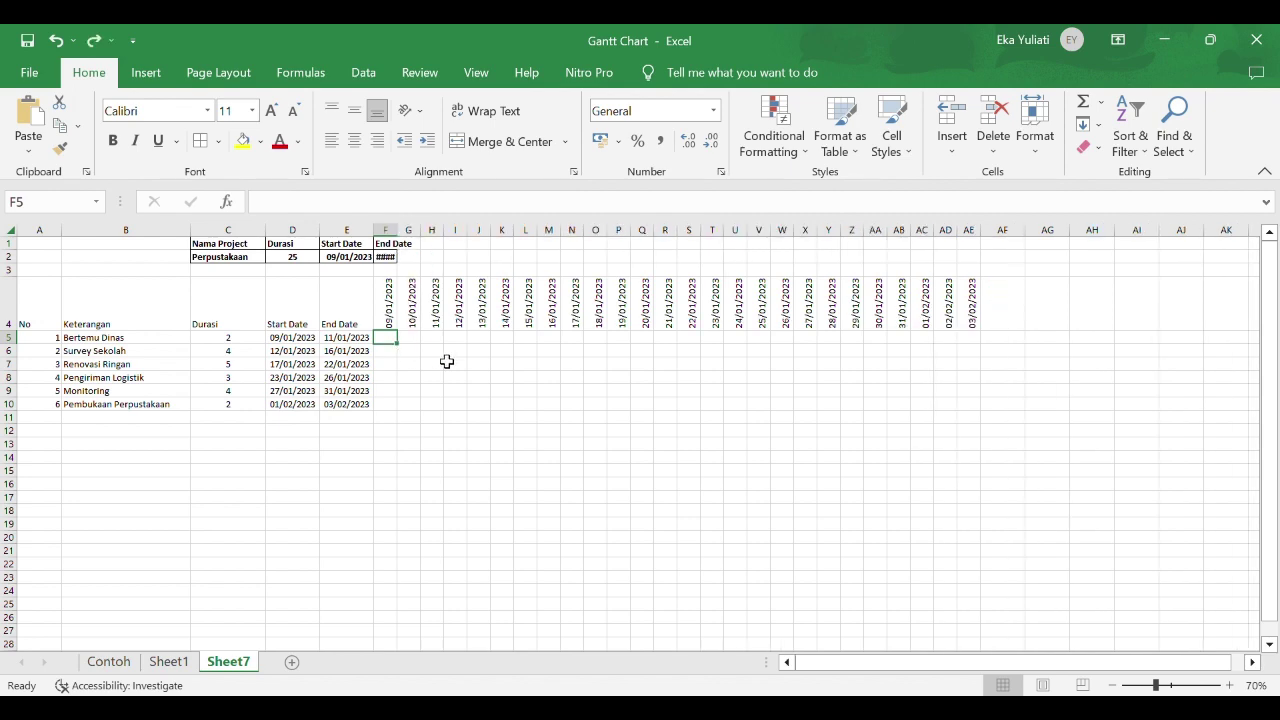
{"action": "scroll", "coordinate": [373, 350], "scroll_direction": "up", "scroll_amount": 1}
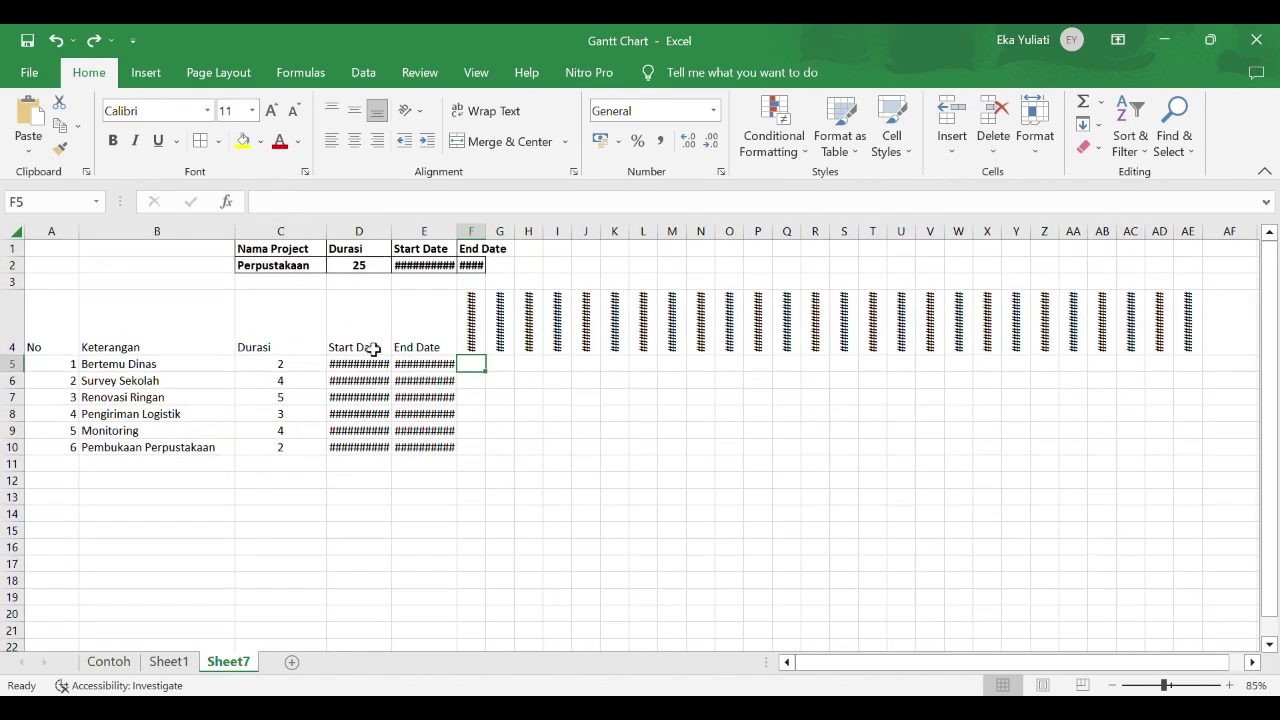
{"action": "left_click", "coordinate": [505, 415]}
{"action": "left_click", "coordinate": [587, 370]}
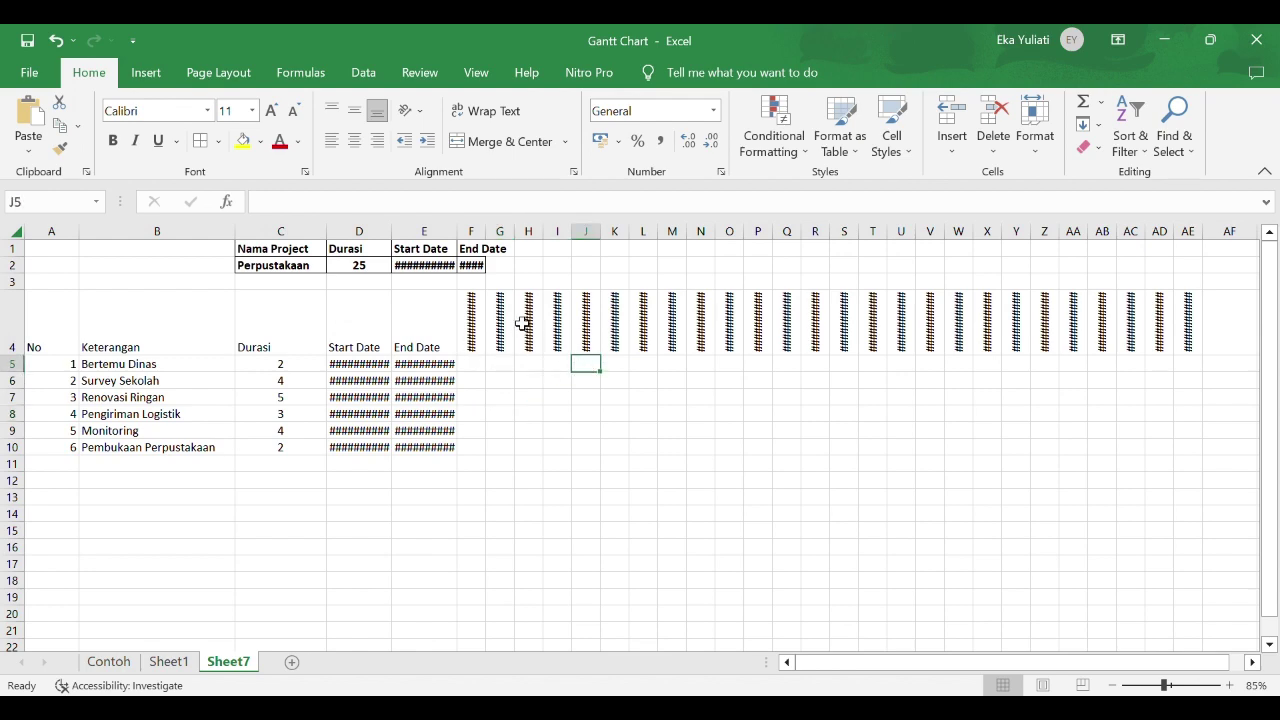
{"action": "scroll", "coordinate": [480, 337], "scroll_direction": "down", "scroll_amount": 1}
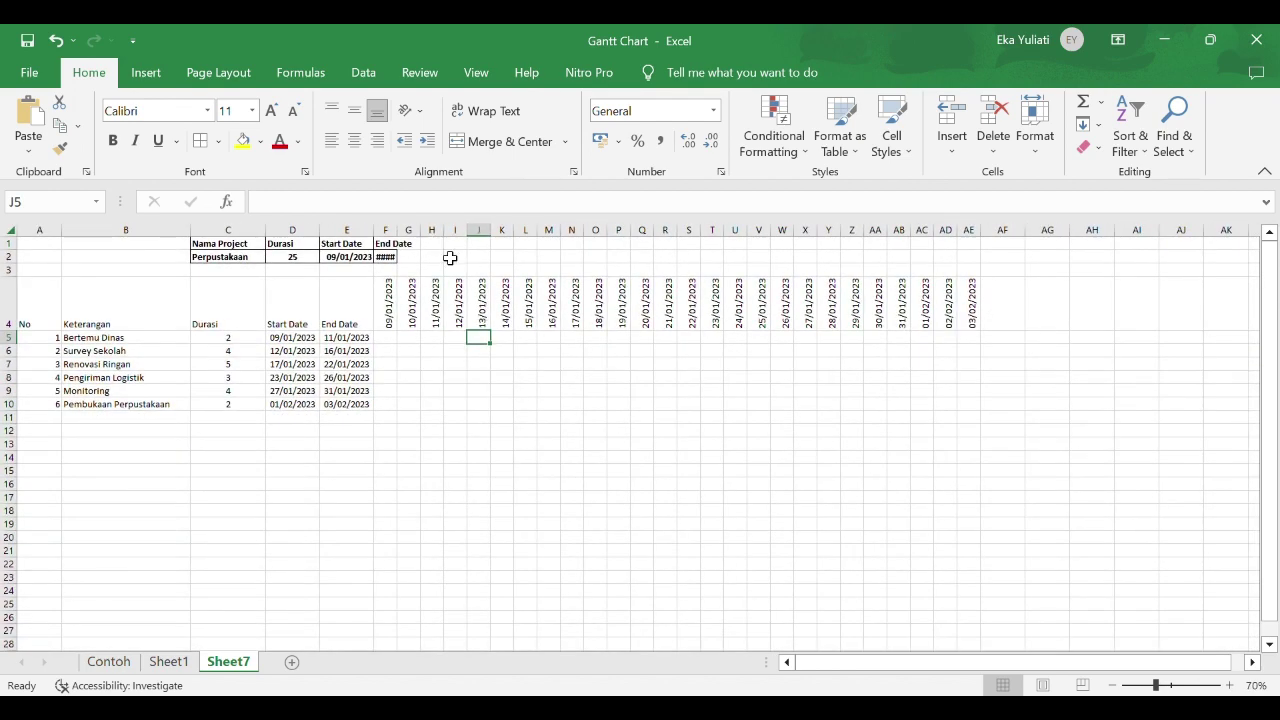
Enter the formula =IF(AND(F4>=D5;F4<=E5);"X";" ") in F5 to mark the dates within the first task's period
{"action": "left_click", "coordinate": [394, 345]}
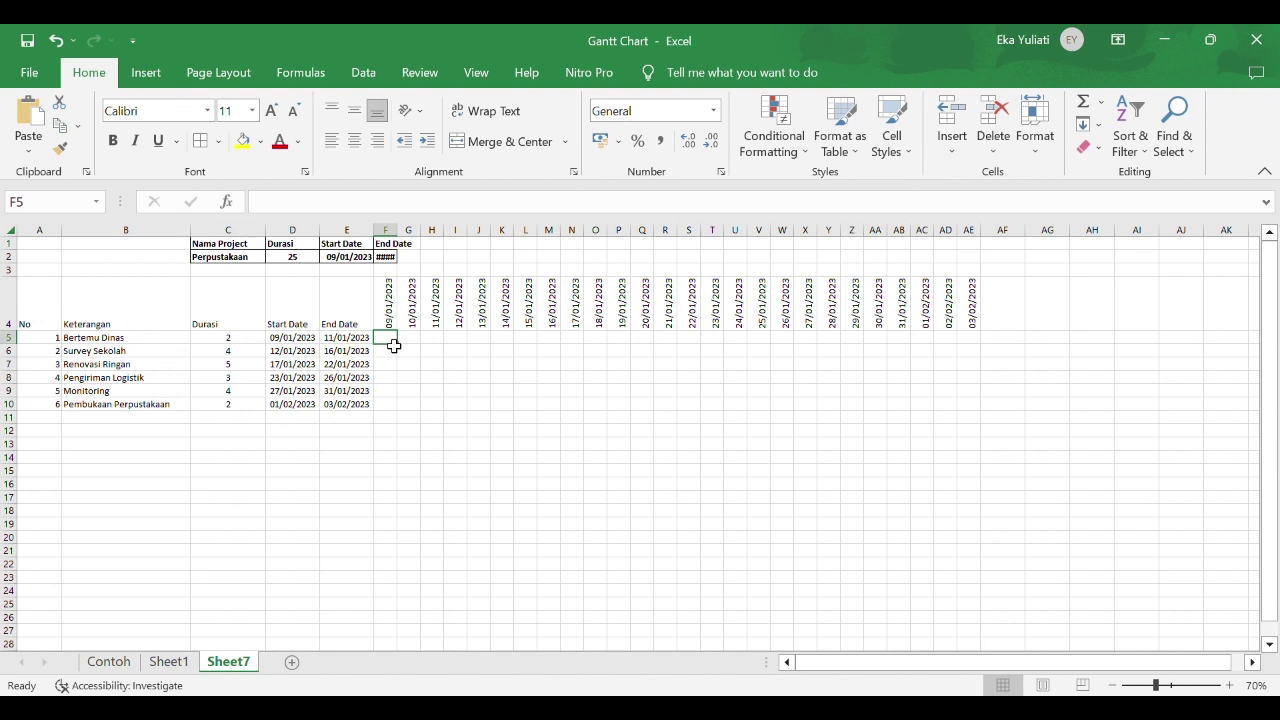
{"action": "type", "text": "=IF"}
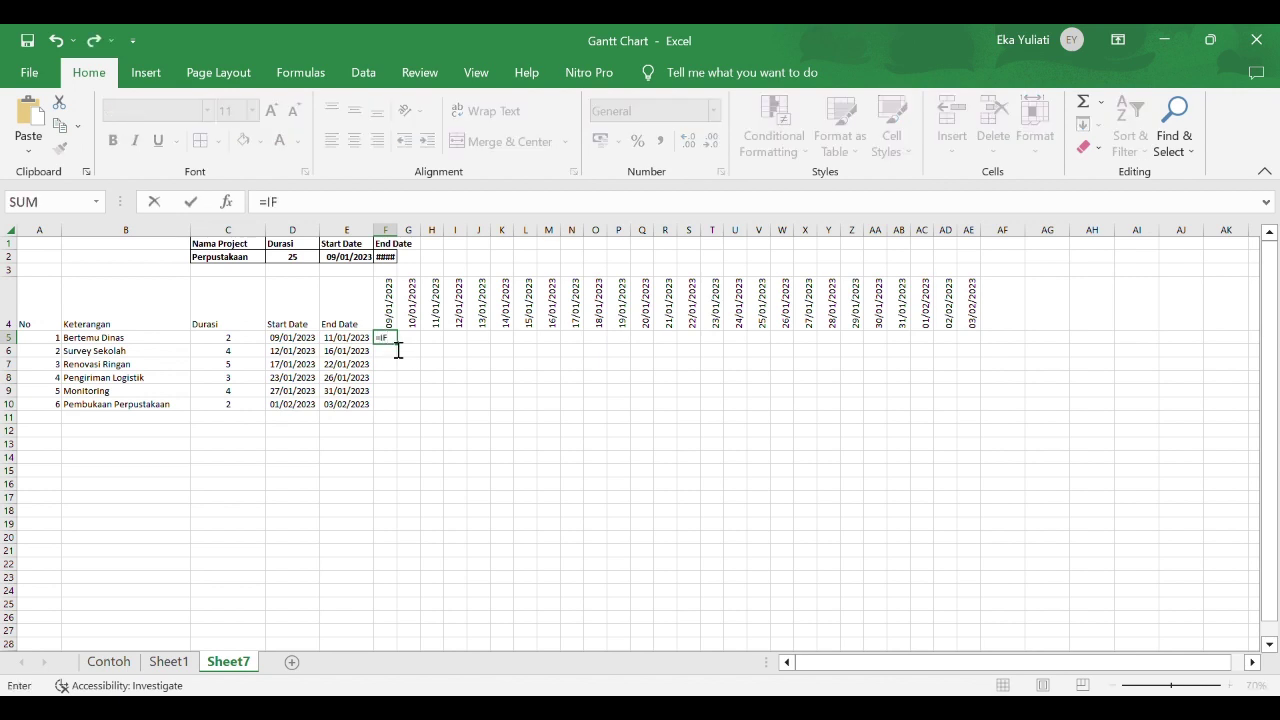
{"action": "type", "text": "(And"}
{"action": "key", "text": "ctrl+shift+Left"}
{"action": "type", "text": "AND("}
{"action": "left_click", "coordinate": [392, 314]}
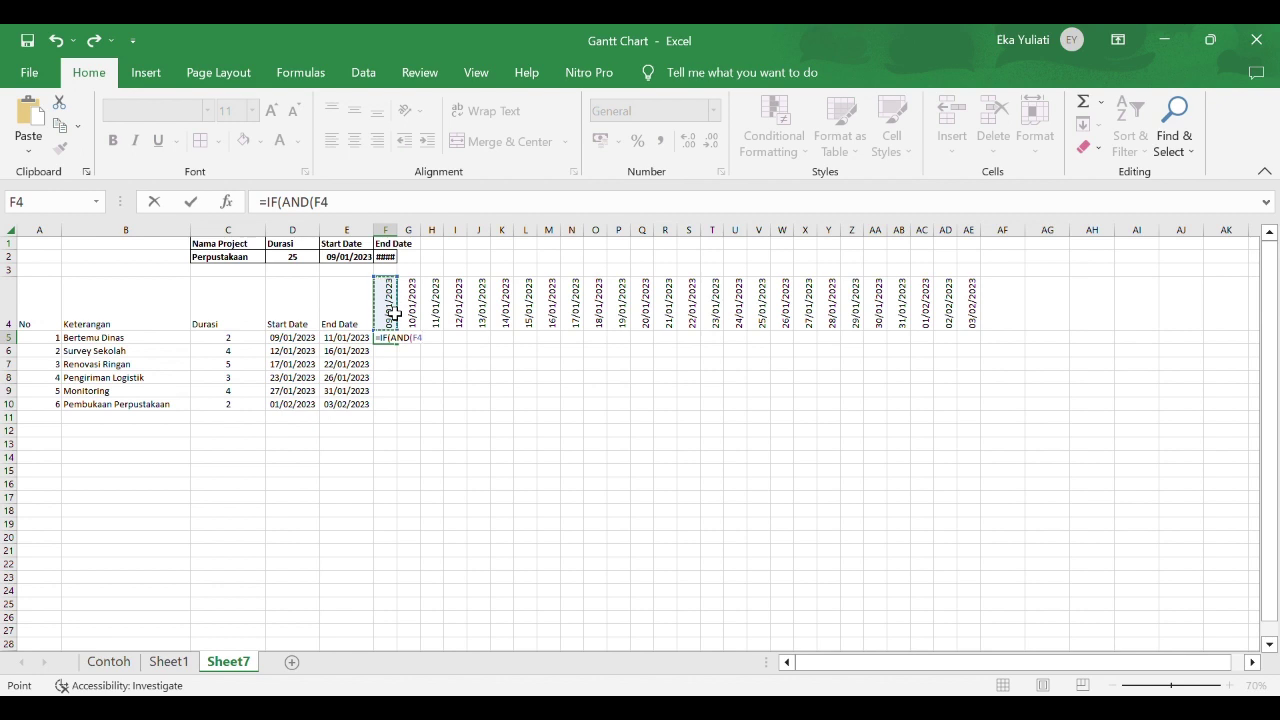
{"action": "type", "text": ">="}
{"action": "left_click", "coordinate": [306, 340]}
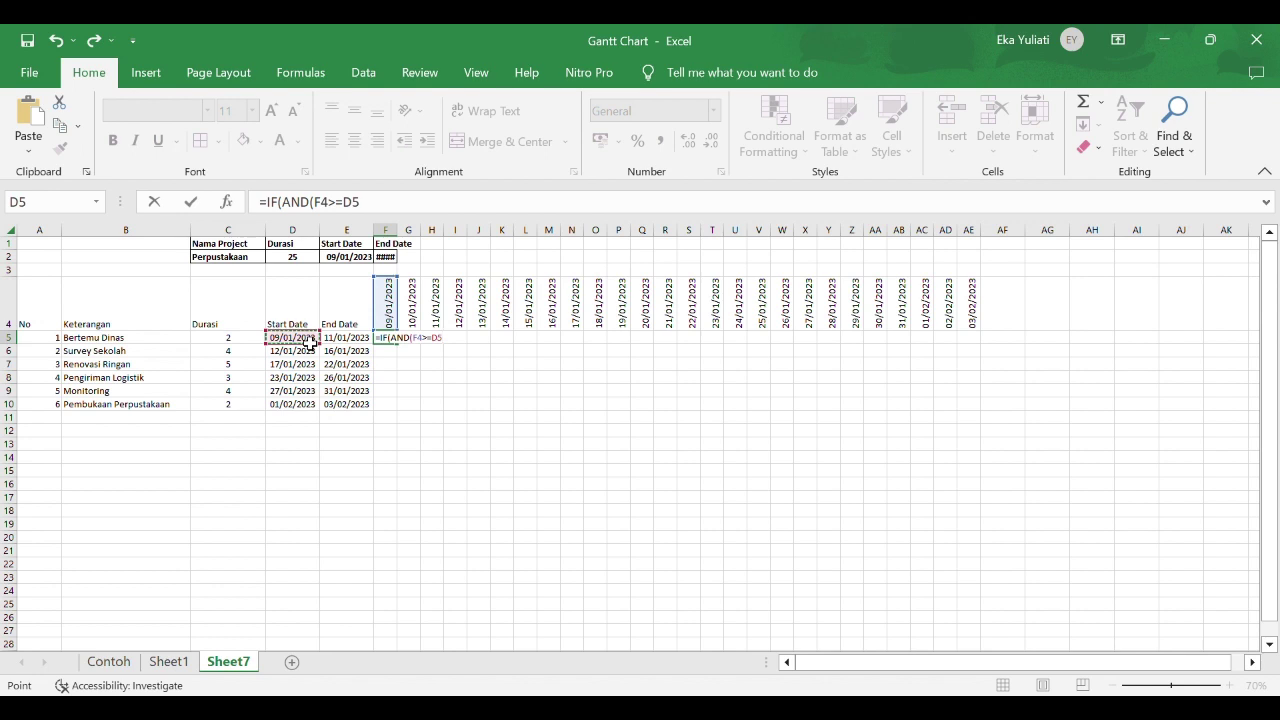
{"action": "type", "text": ";"}
{"action": "left_click", "coordinate": [394, 319]}
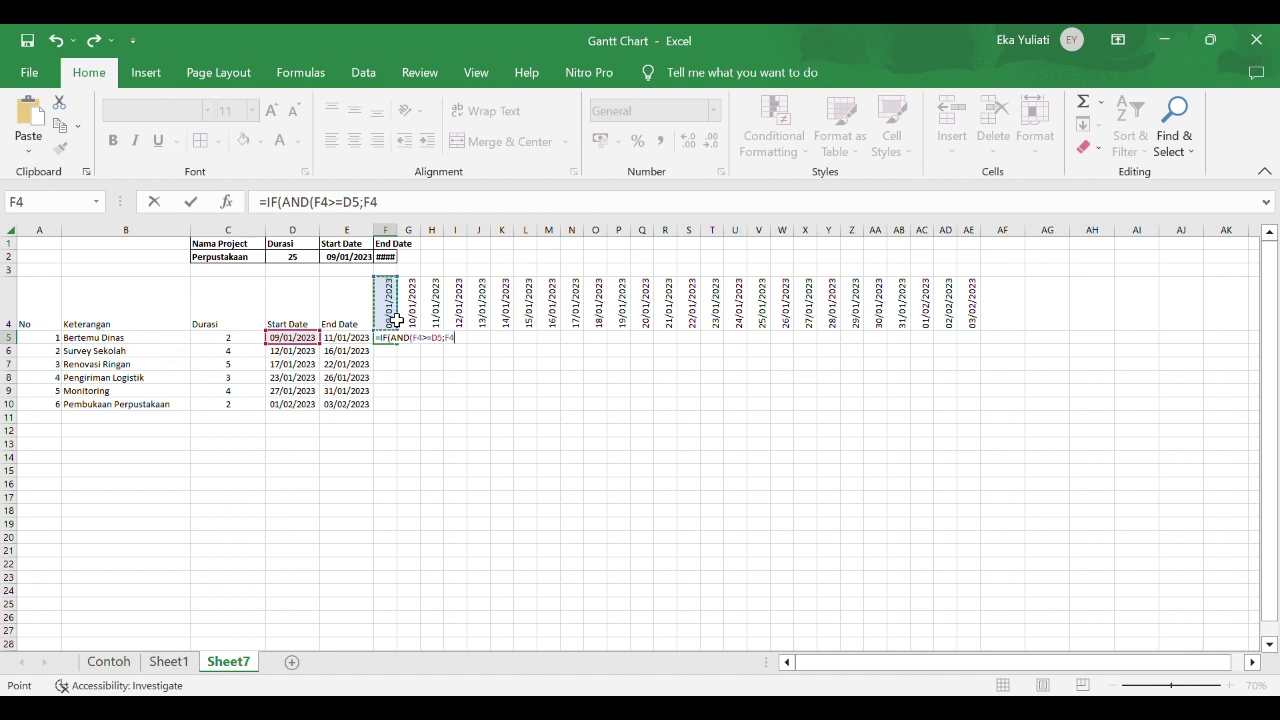
{"action": "type", "text": "<="}
{"action": "left_click", "coordinate": [355, 344]}
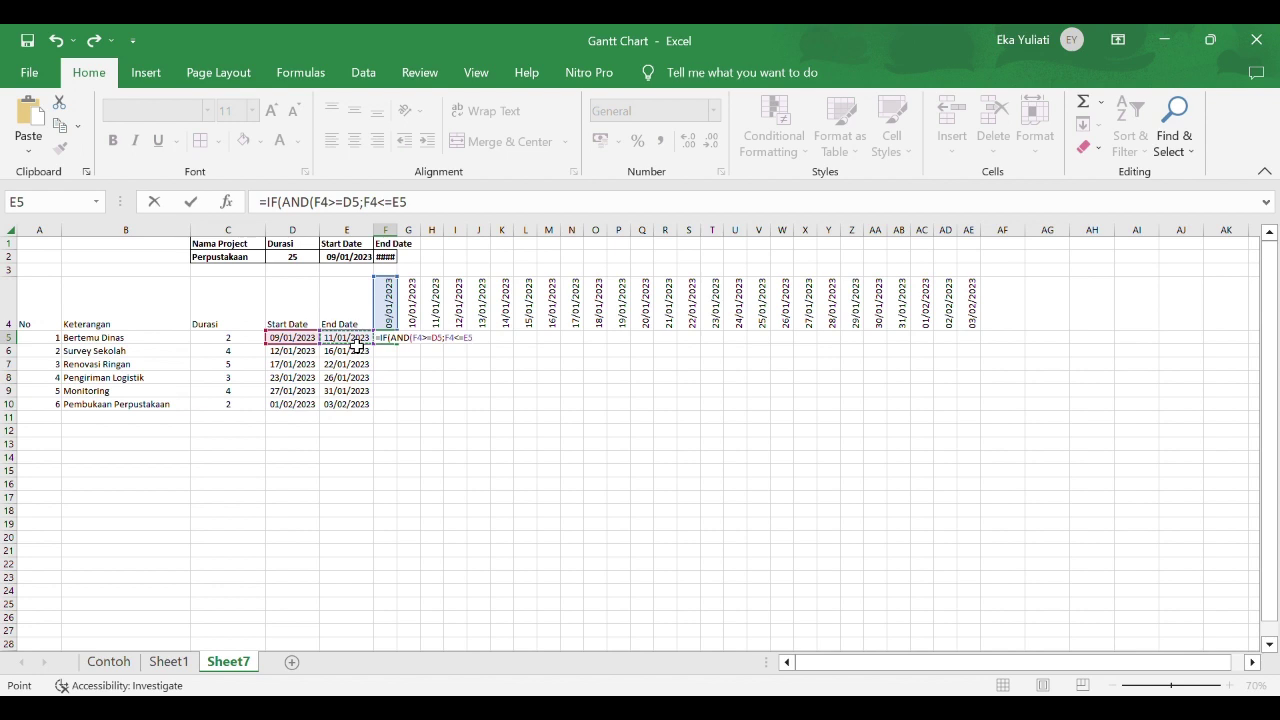
{"action": "type", "text": ");\"X\";\""}
{"action": "key", "text": "Return"}
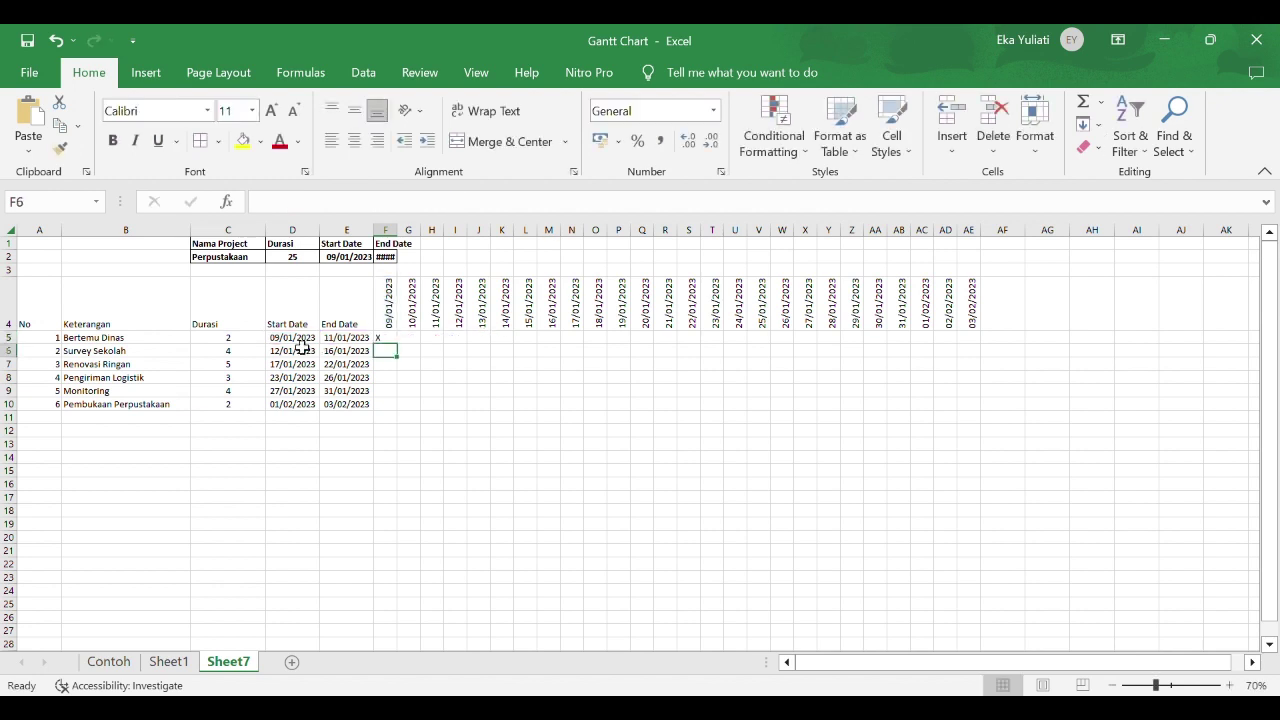
Add mixed references to the F5 formula so it reads =IF(AND(F$4>=$D5;F$4<=$E5);"X";" ")
{"action": "left_click", "coordinate": [392, 337]}
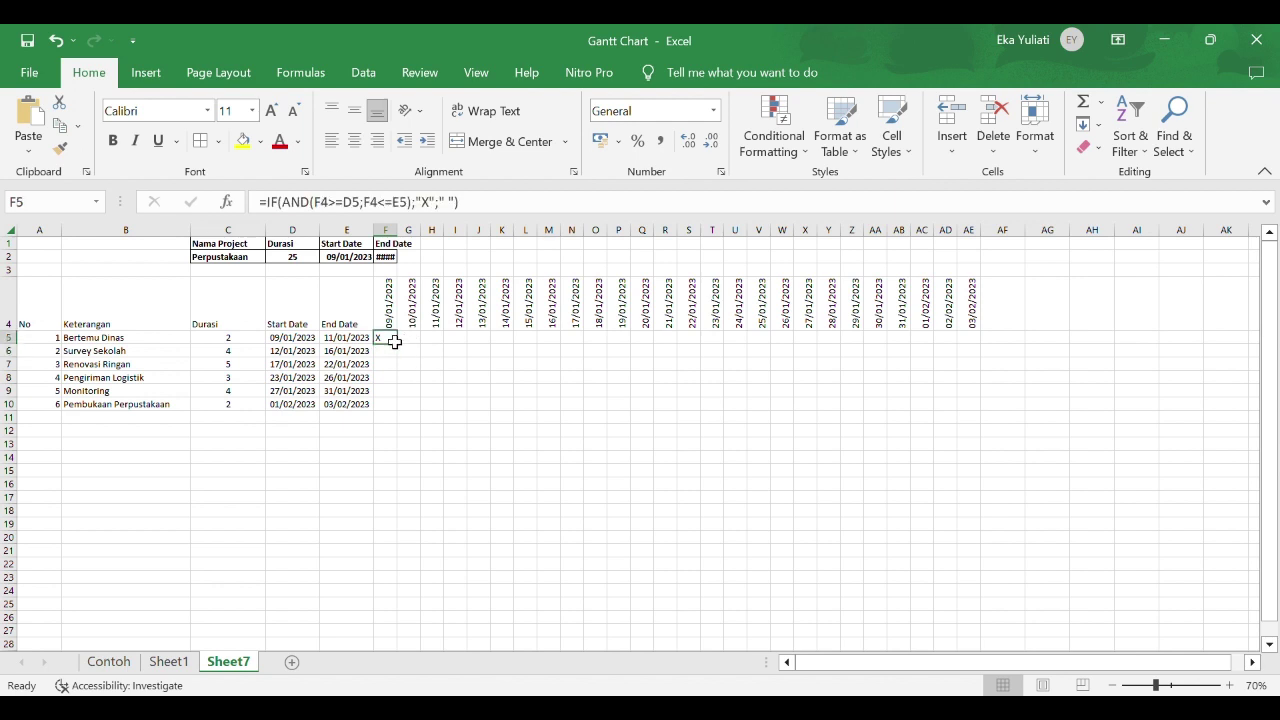
{"action": "left_click", "coordinate": [334, 213]}
{"action": "type", "text": "$"}
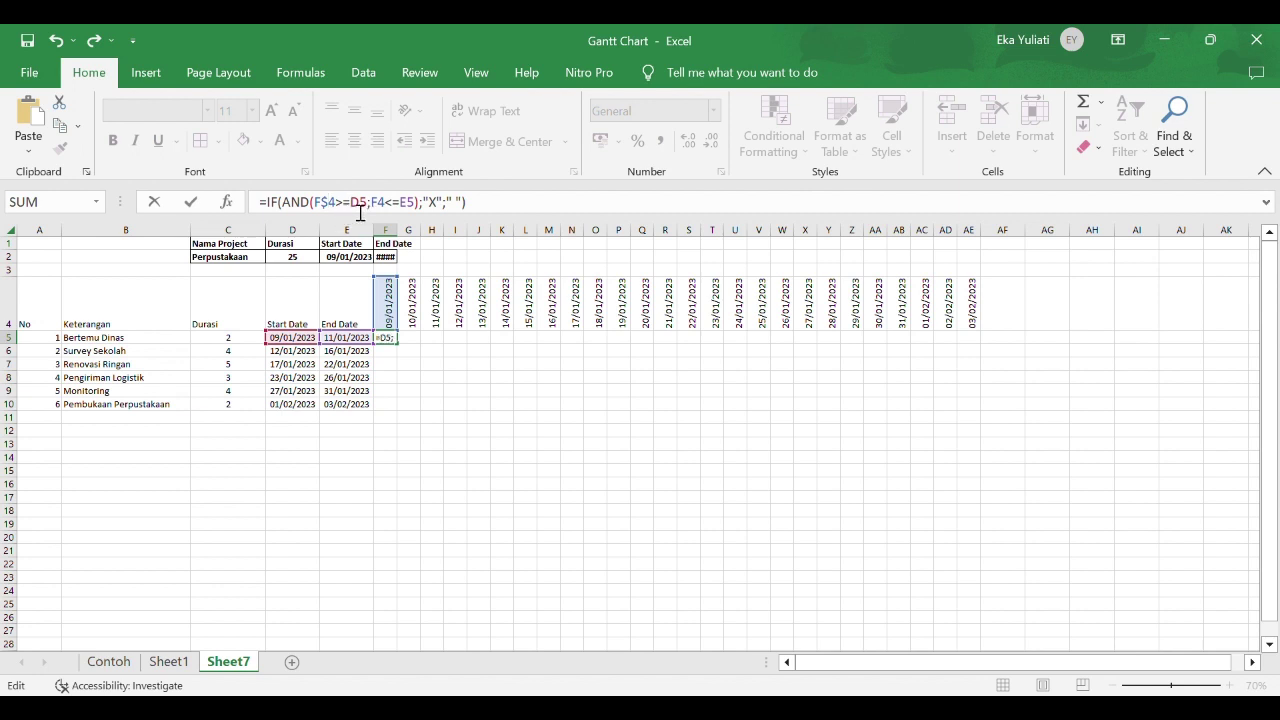
{"action": "type", "text": "$"}
{"action": "type", "text": "$4>="}
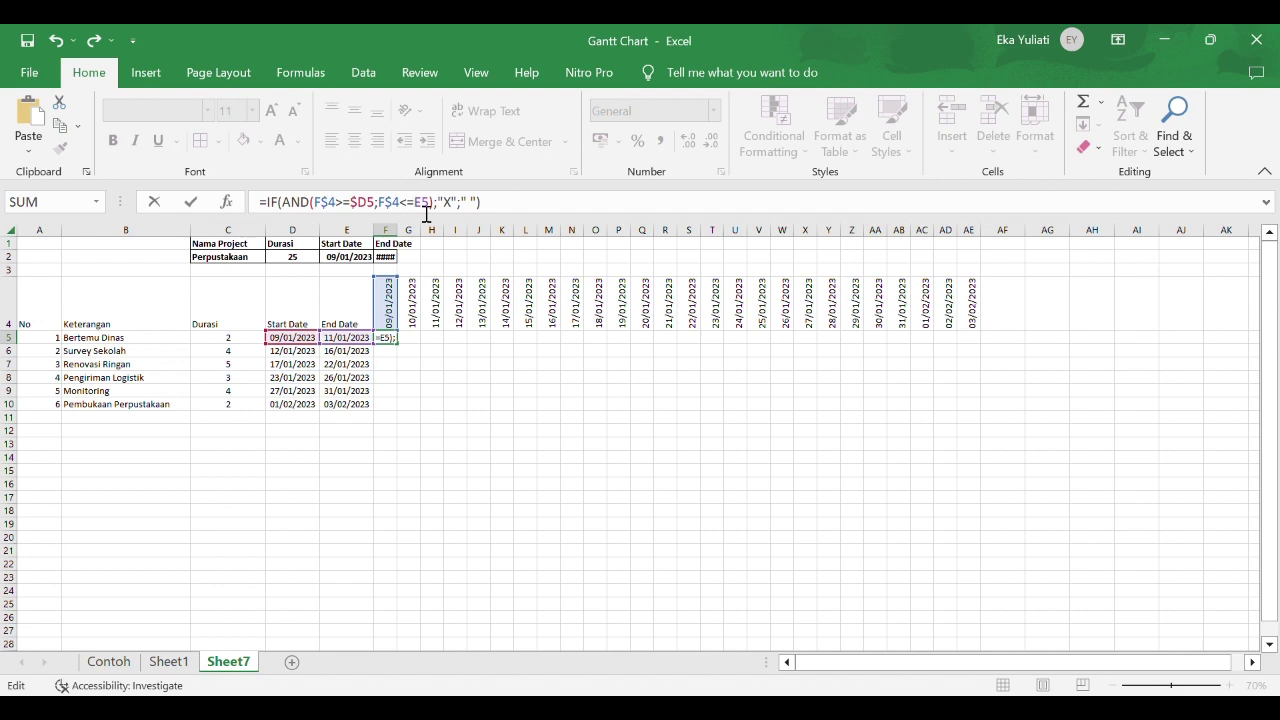
{"action": "type", "text": "$"}
{"action": "key", "text": "Return"}
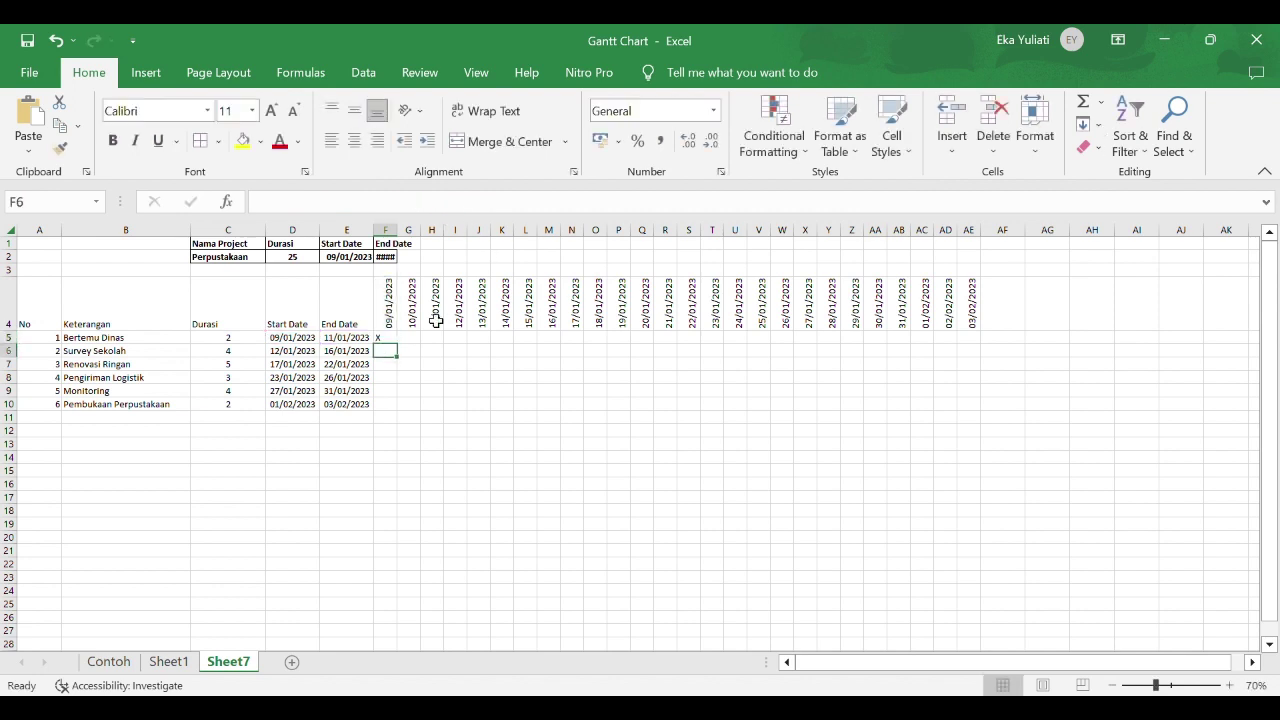
Fill the F5 formula across the whole timeline grid F5:AE10
{"action": "left_click", "coordinate": [389, 339]}
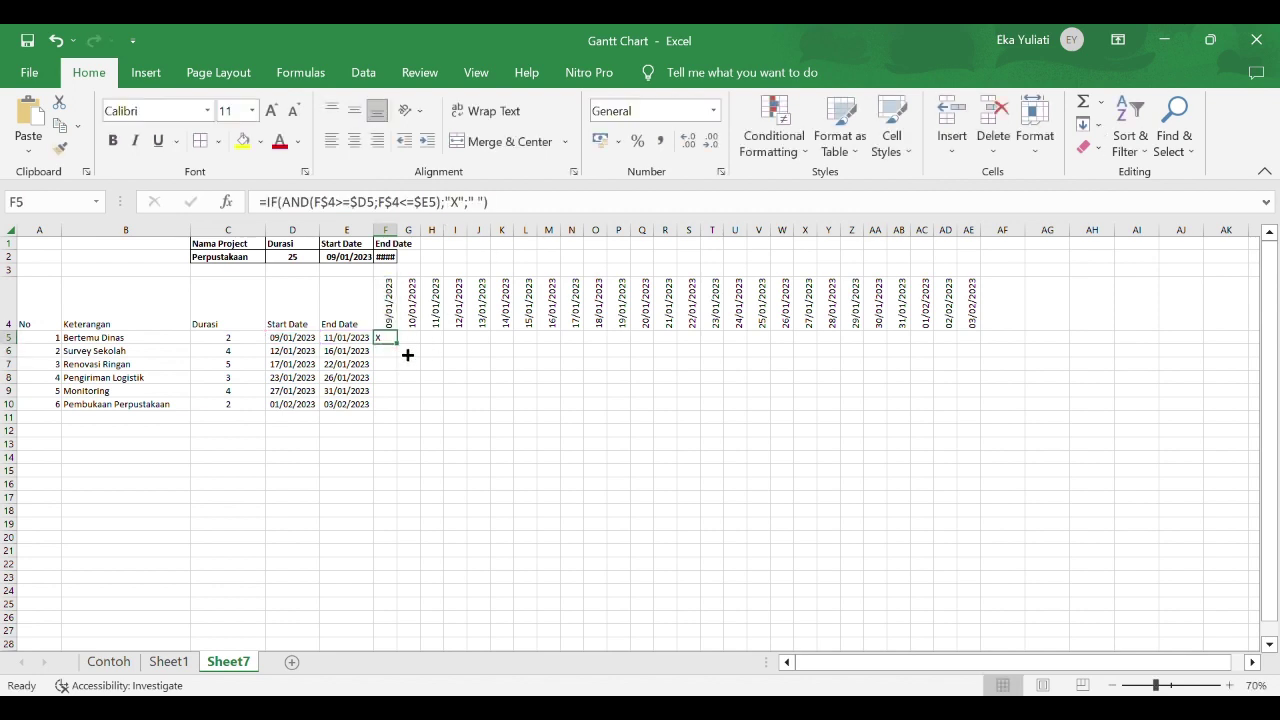
{"action": "left_click_drag", "start_coordinate": [407, 354], "coordinate": [994, 413]}
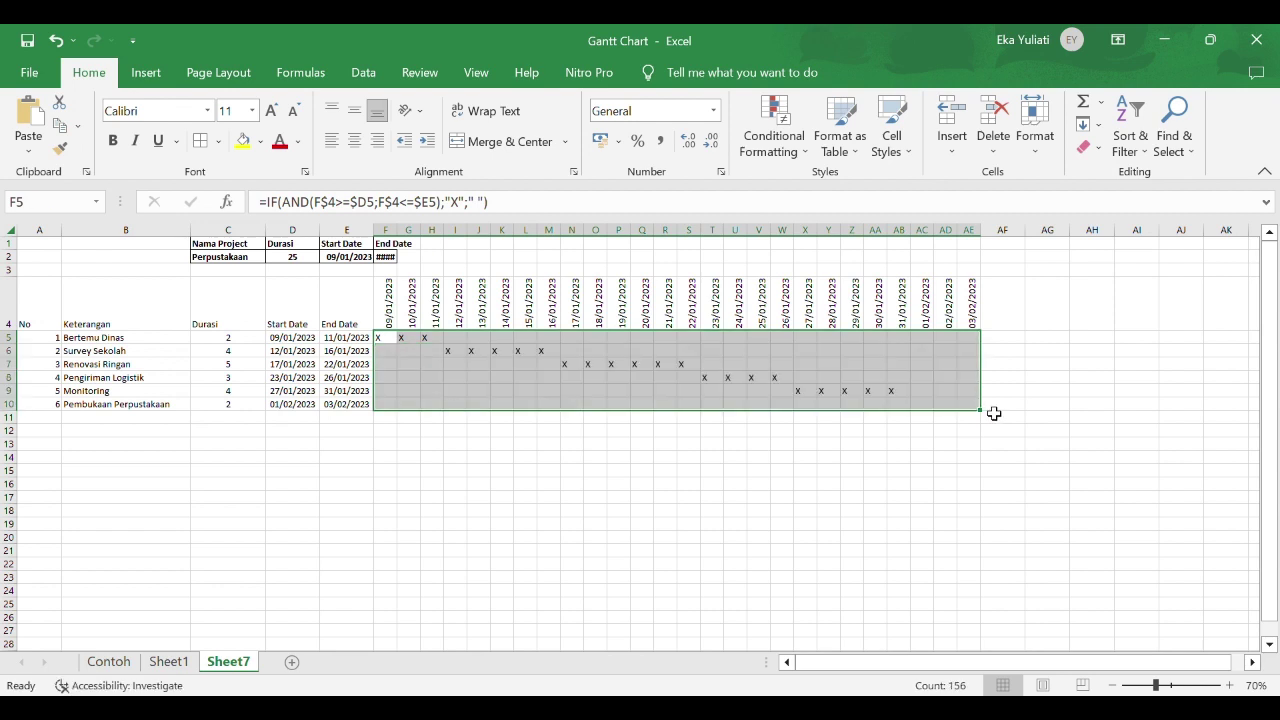
{"action": "left_click", "coordinate": [641, 443]}
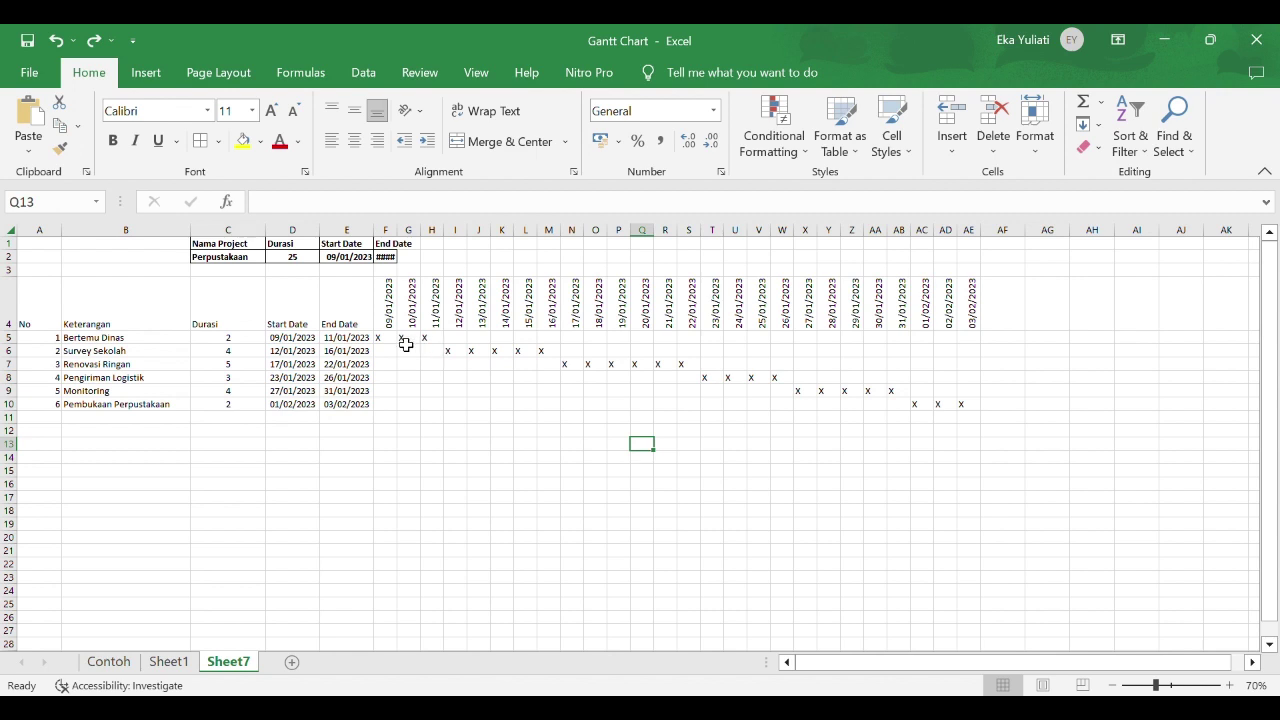
Apply conditional formatting to F5:AE10 that gives the X cells a light blue fill with matching light blue text
{"action": "left_click_drag", "start_coordinate": [392, 341], "coordinate": [986, 416]}
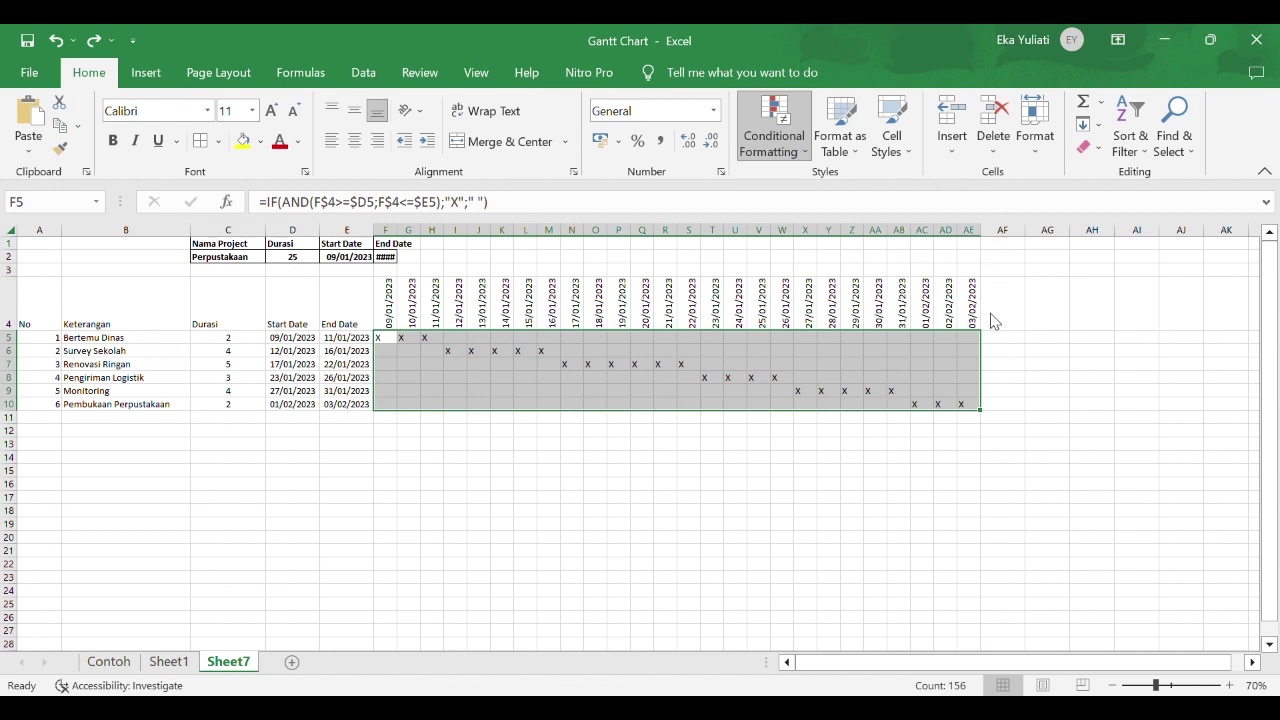
{"action": "key", "text": "ctrl+Return"}
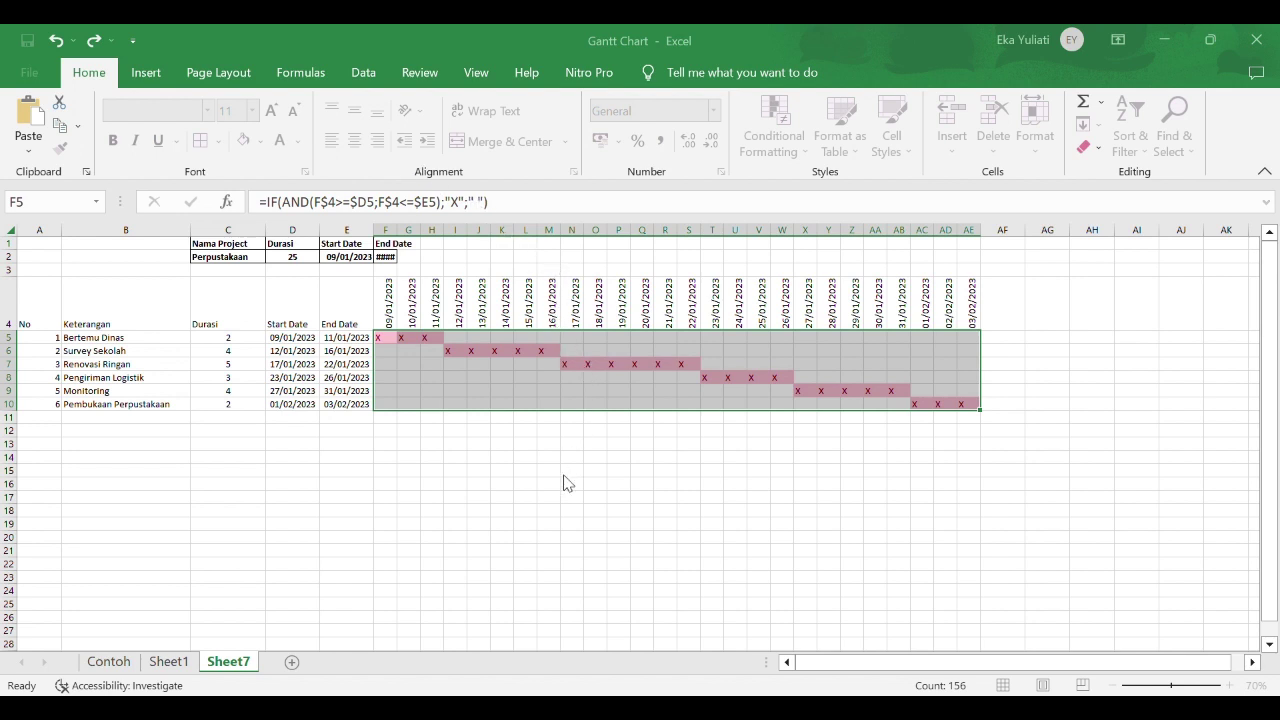
{"action": "left_click", "coordinate": [577, 566]}
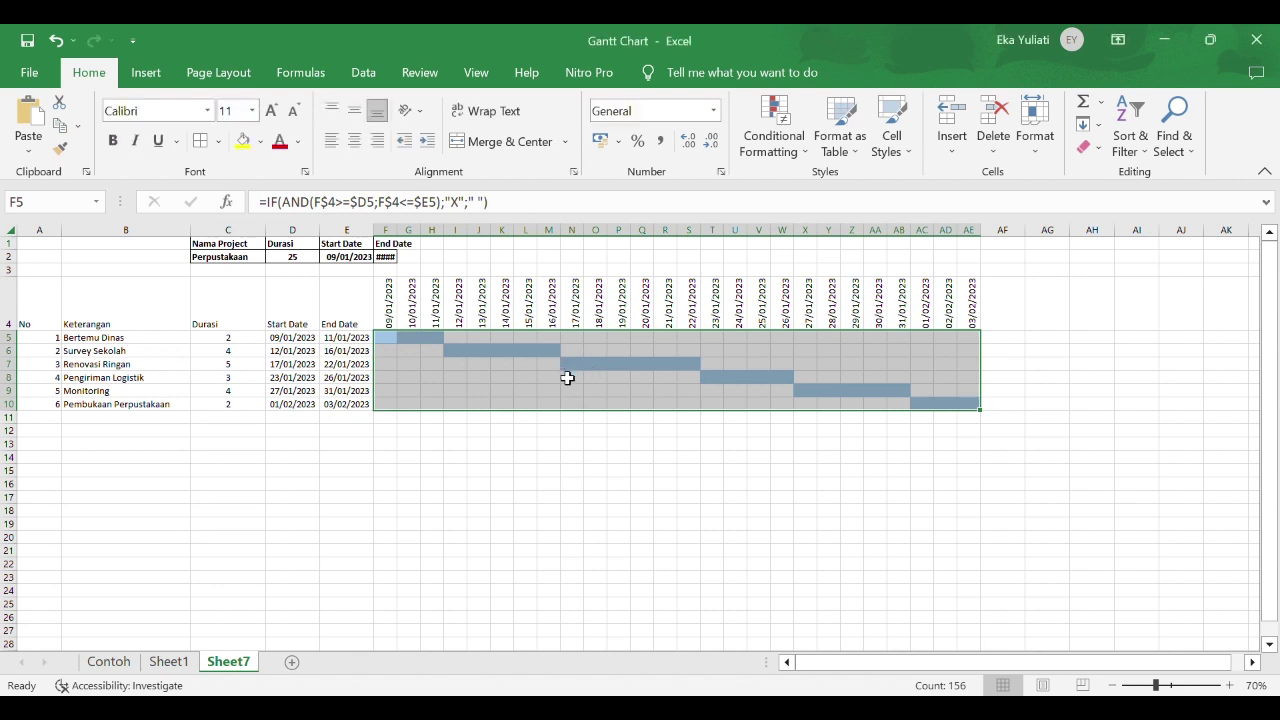
{"action": "left_click", "coordinate": [562, 474]}
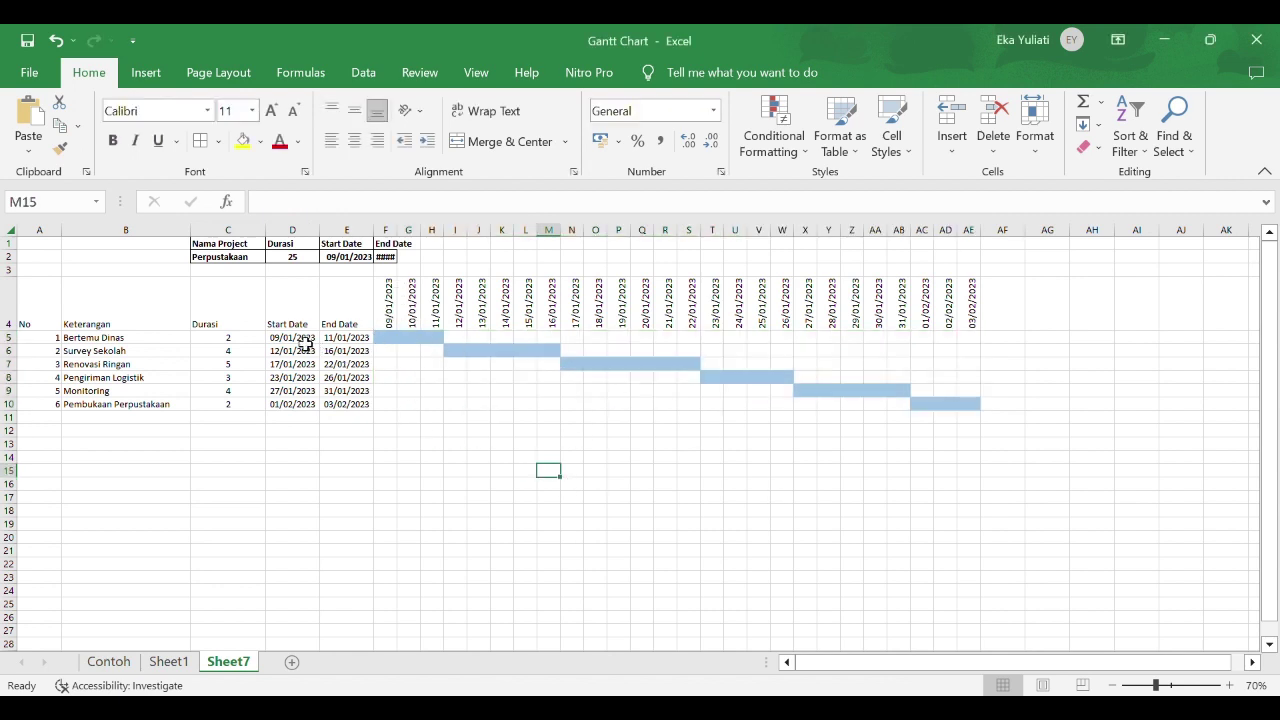
Widen column F until the project's End Date in F2 fits, and check the contents of date cells E5, D5 and E2
{"action": "left_click", "coordinate": [388, 259]}
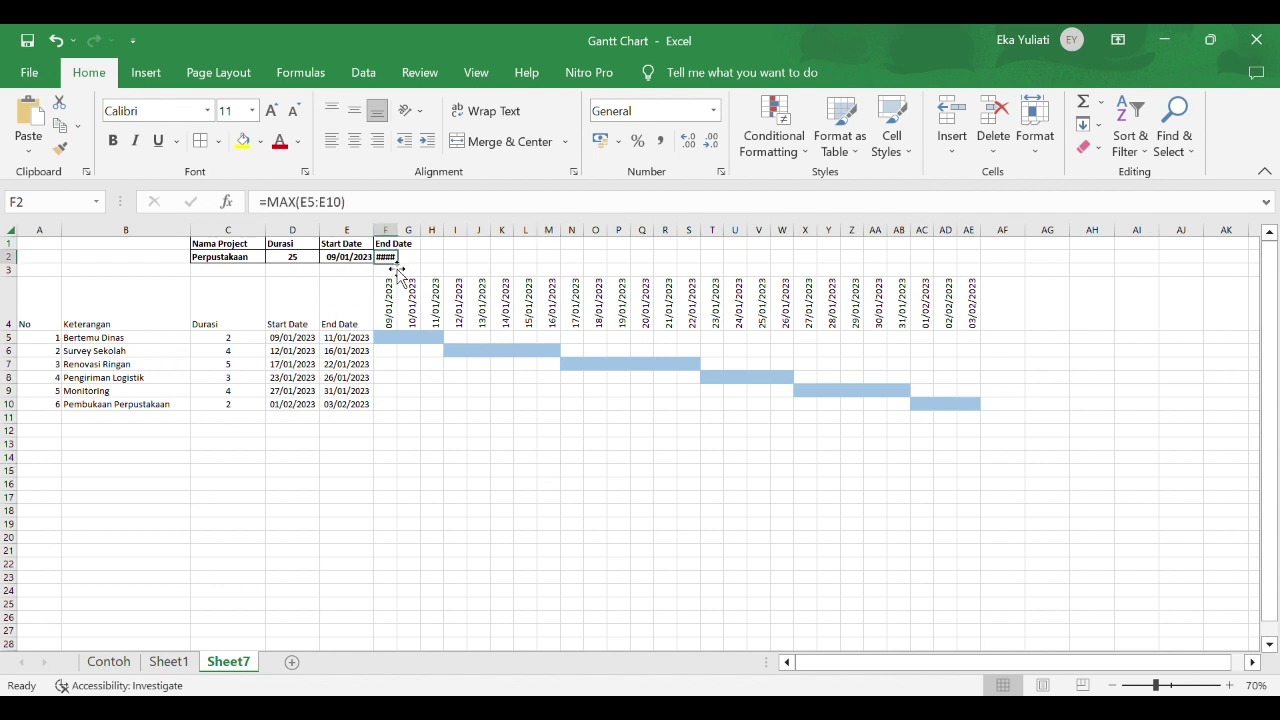
{"action": "left_click_drag", "start_coordinate": [398, 240], "coordinate": [449, 235]}
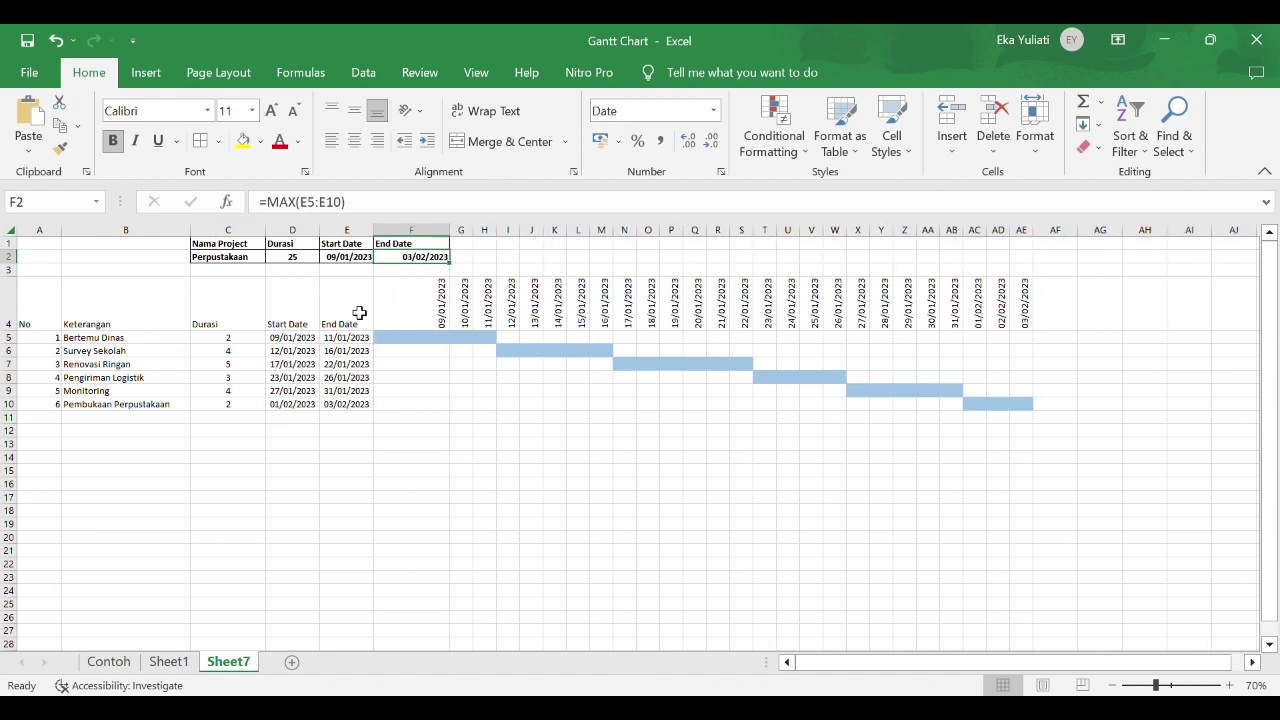
{"action": "left_click", "coordinate": [357, 340]}
{"action": "left_click", "coordinate": [309, 341]}
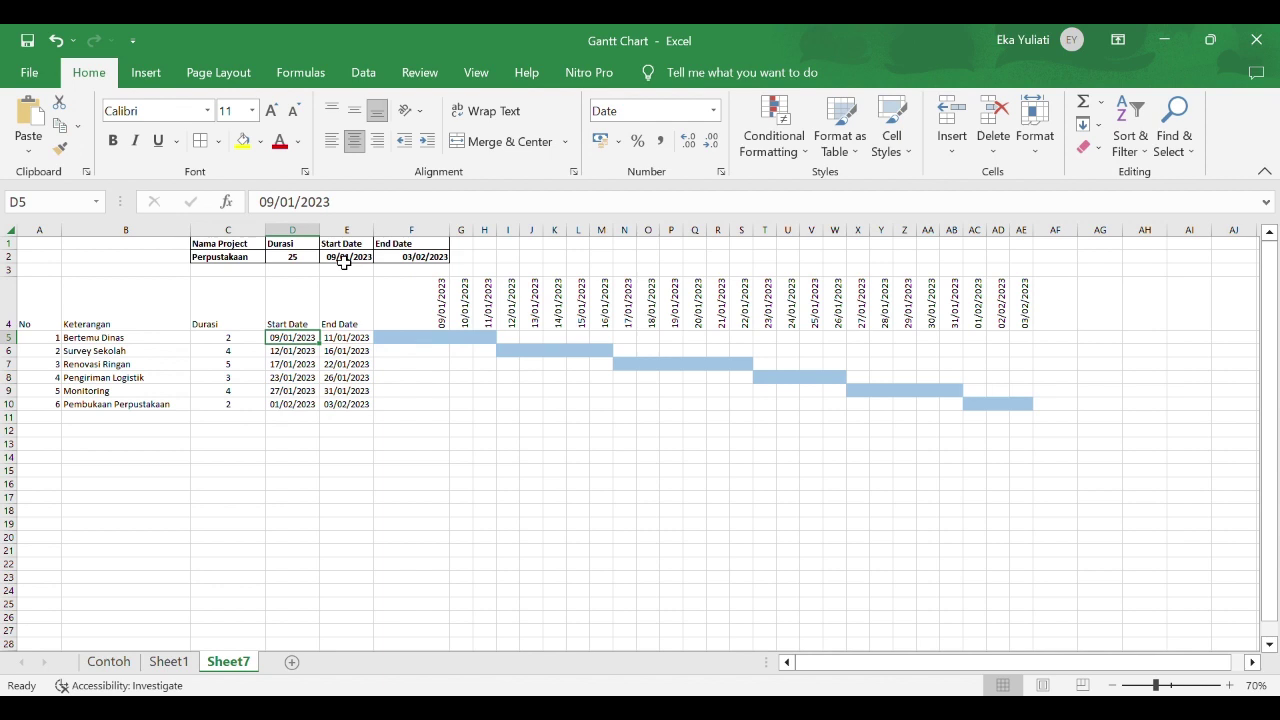
{"action": "left_click", "coordinate": [346, 257]}
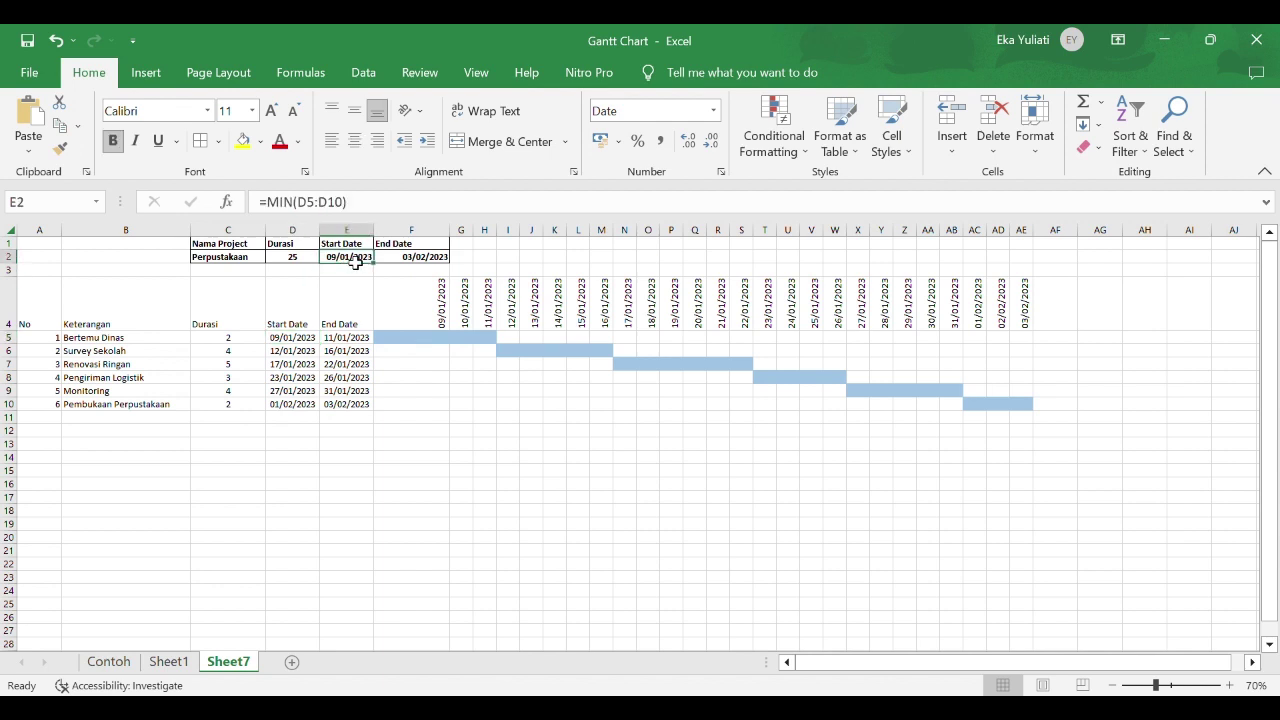
{"action": "left_click", "coordinate": [305, 258]}
{"action": "left_click", "coordinate": [344, 258]}
Change the Bertemu Dinas start date in D5 to 09/02/2023
{"action": "left_click", "coordinate": [306, 339]}
{"action": "left_click", "coordinate": [306, 210]}
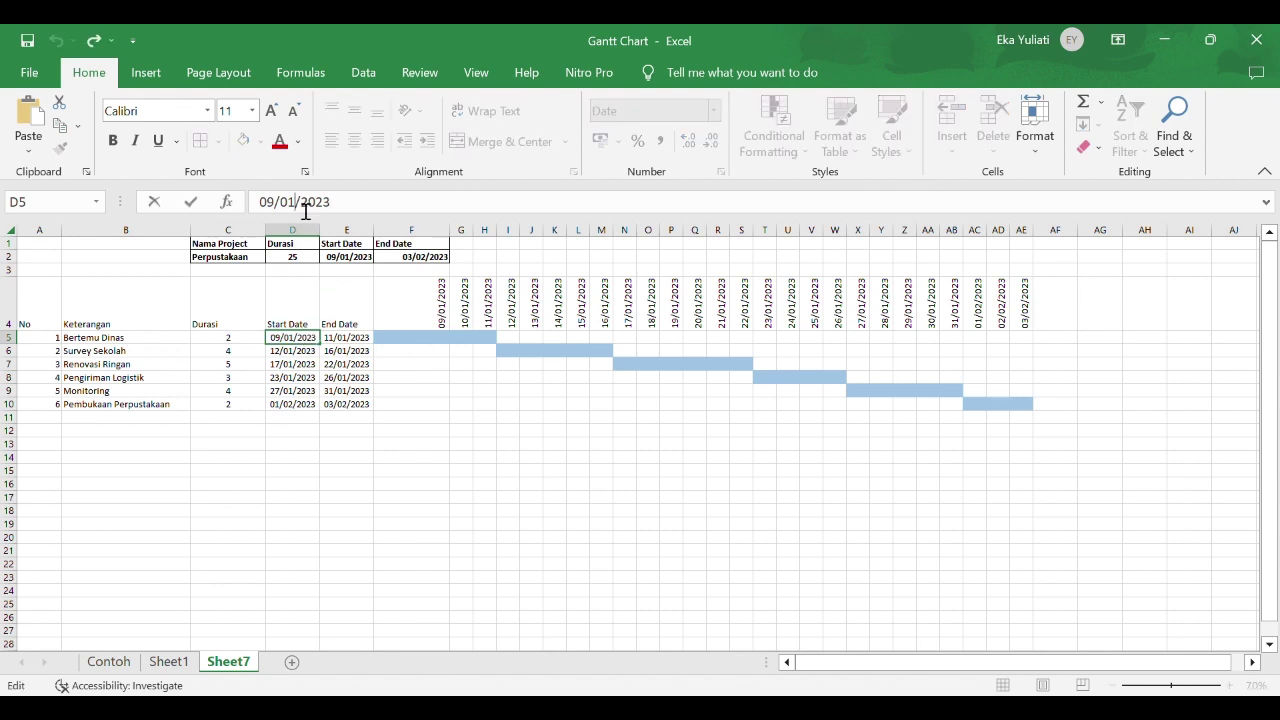
{"action": "key", "text": "BackSpace"}
{"action": "type", "text": "2"}
{"action": "key", "text": "Return"}
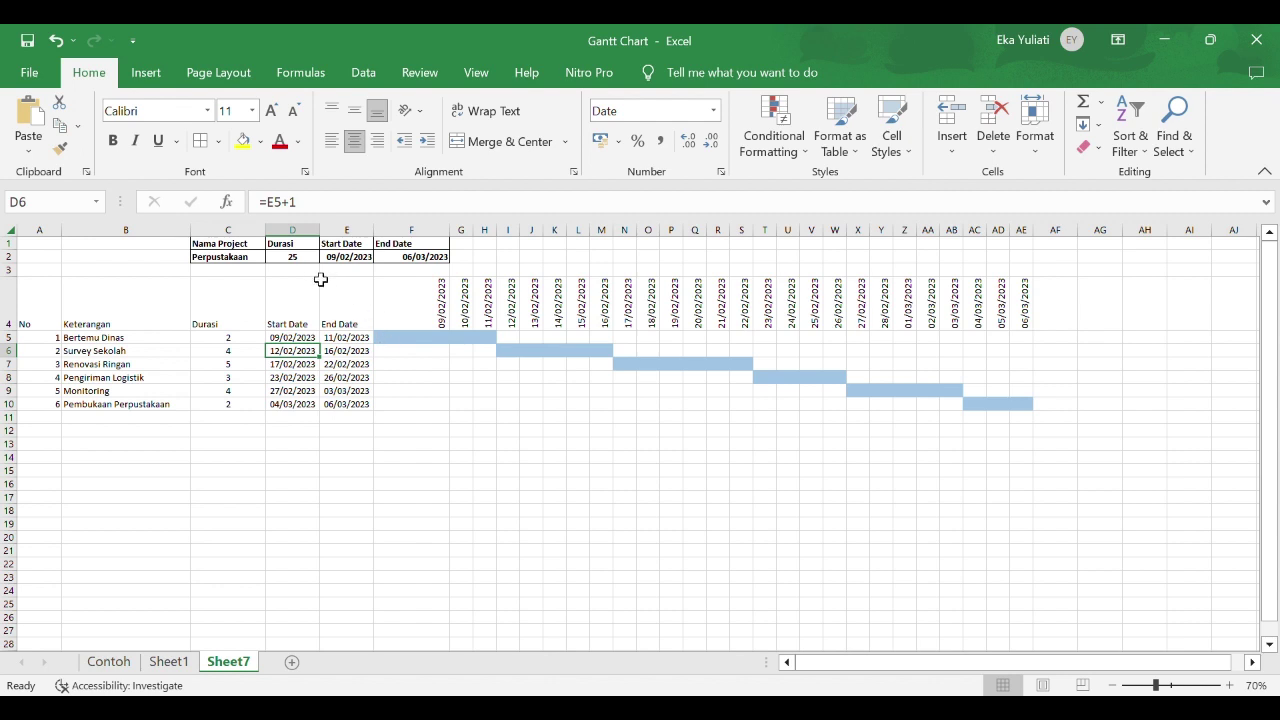
Check the Bertemu Dinas start and end date cells, and set that task's duration in C5 to 4
{"action": "left_click", "coordinate": [317, 340]}
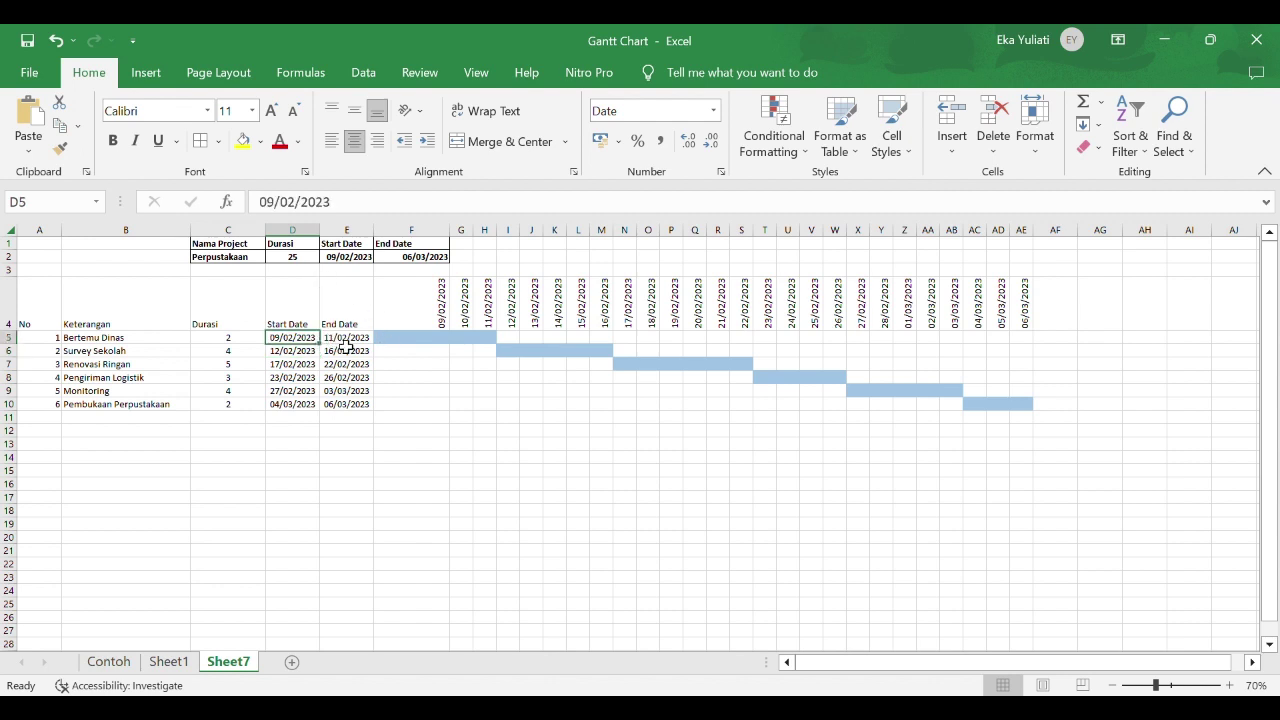
{"action": "left_click", "coordinate": [345, 340]}
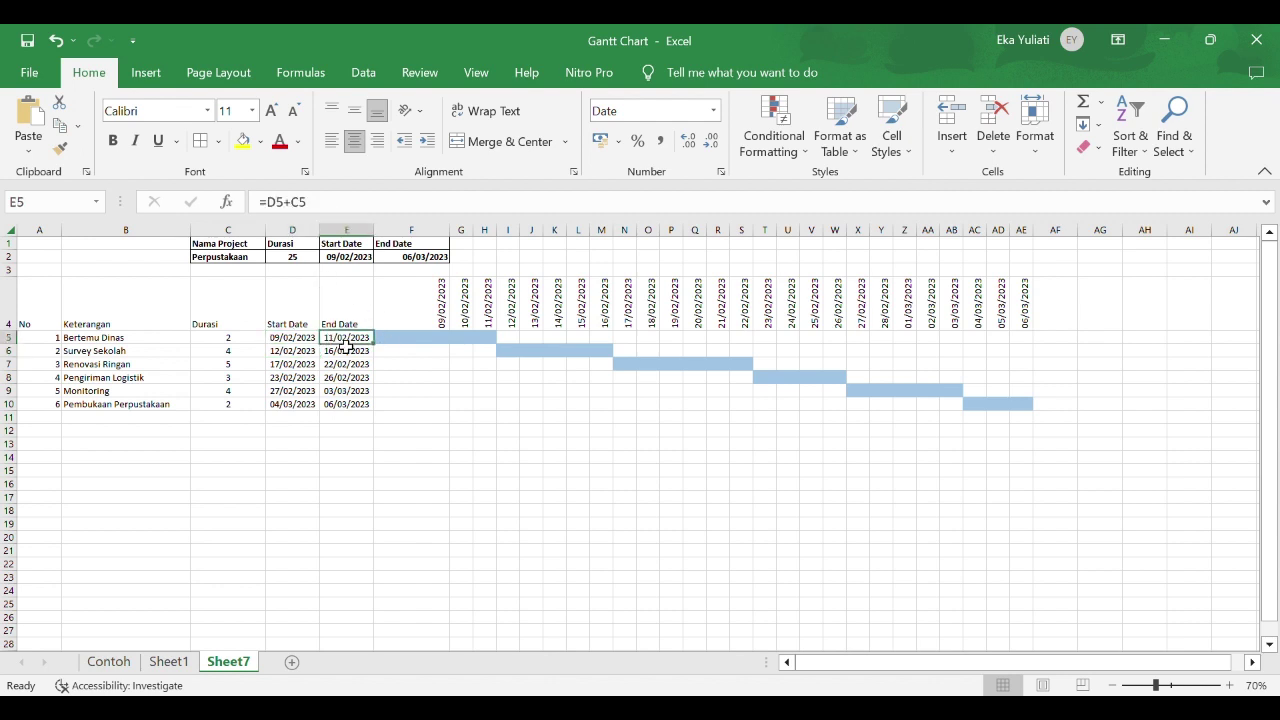
{"action": "left_click", "coordinate": [240, 340]}
{"action": "type", "text": "4"}
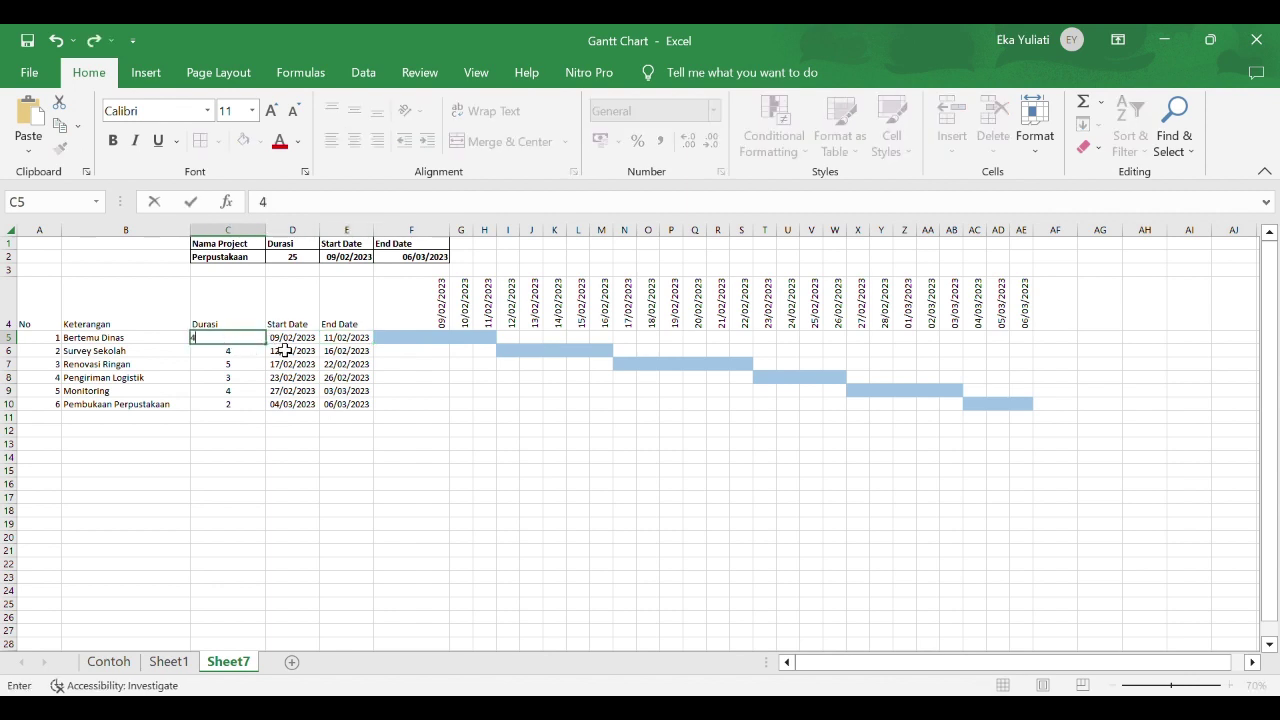
{"action": "key", "text": "Return"}
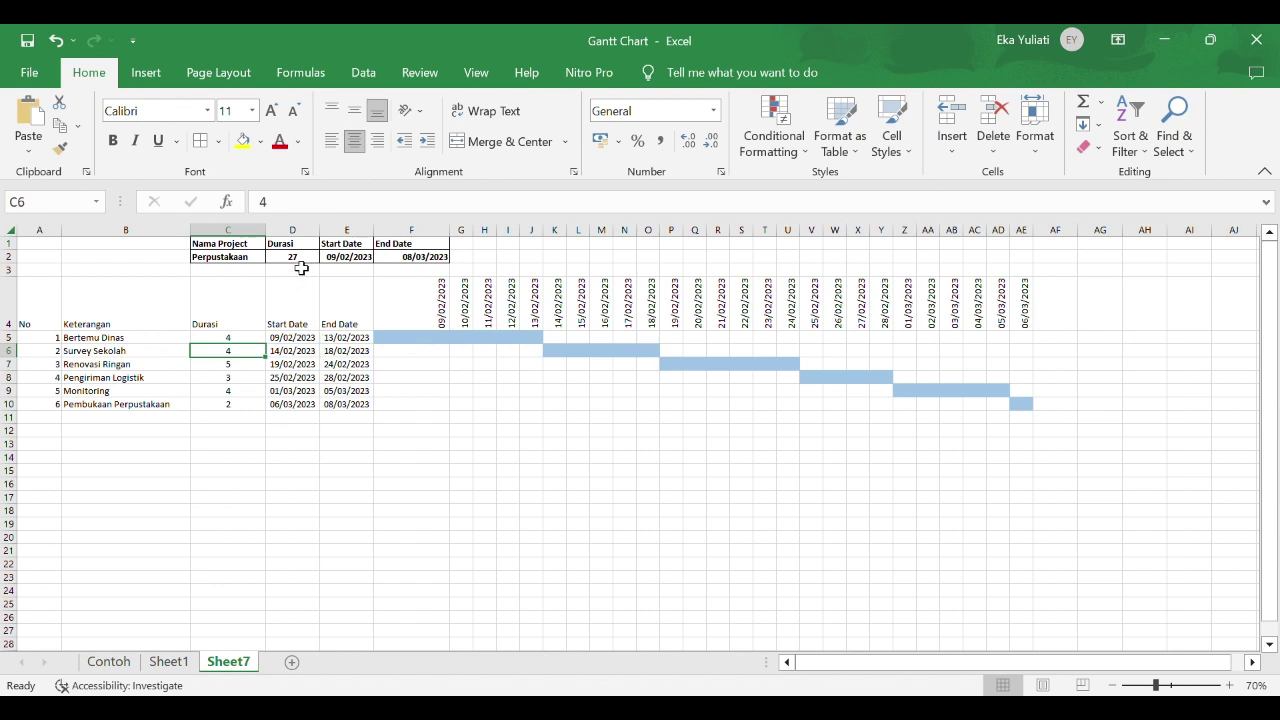
Set the duration of Bertemu Dinas in C5 to 8 and of Survey Sekolah in C6 to 6
{"action": "left_click", "coordinate": [245, 342]}
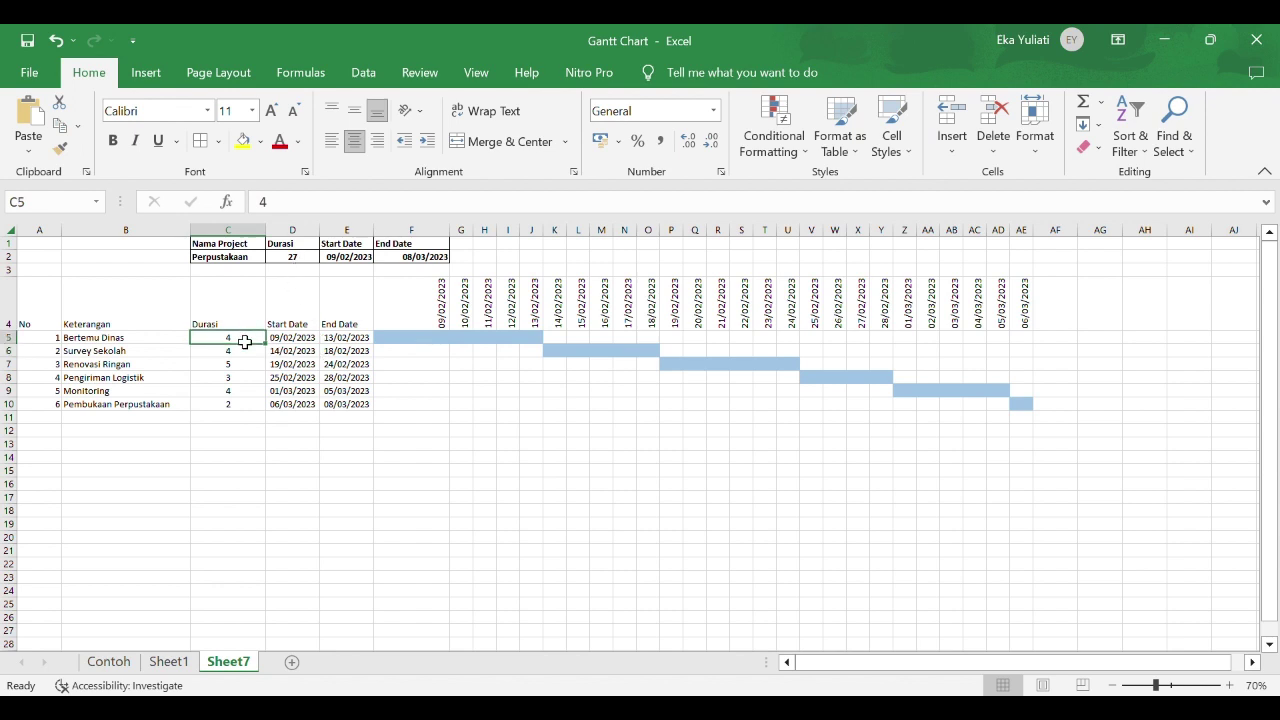
{"action": "type", "text": "8"}
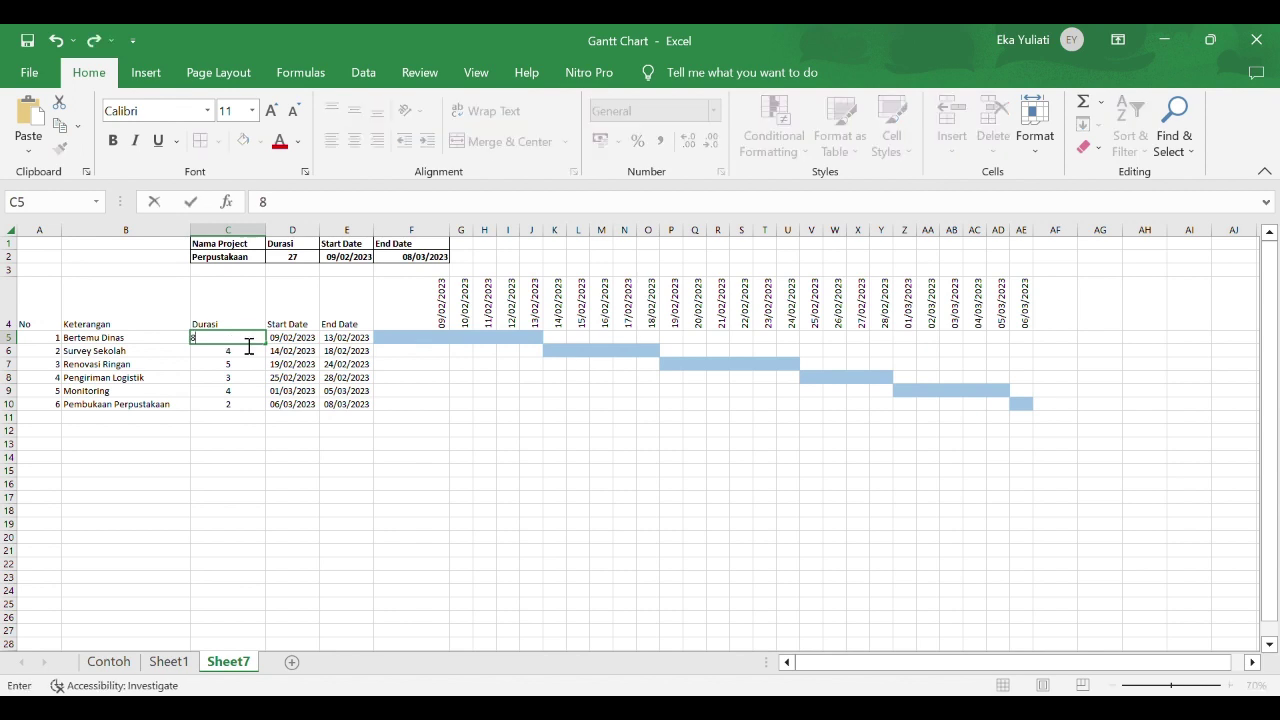
{"action": "key", "text": "Return"}
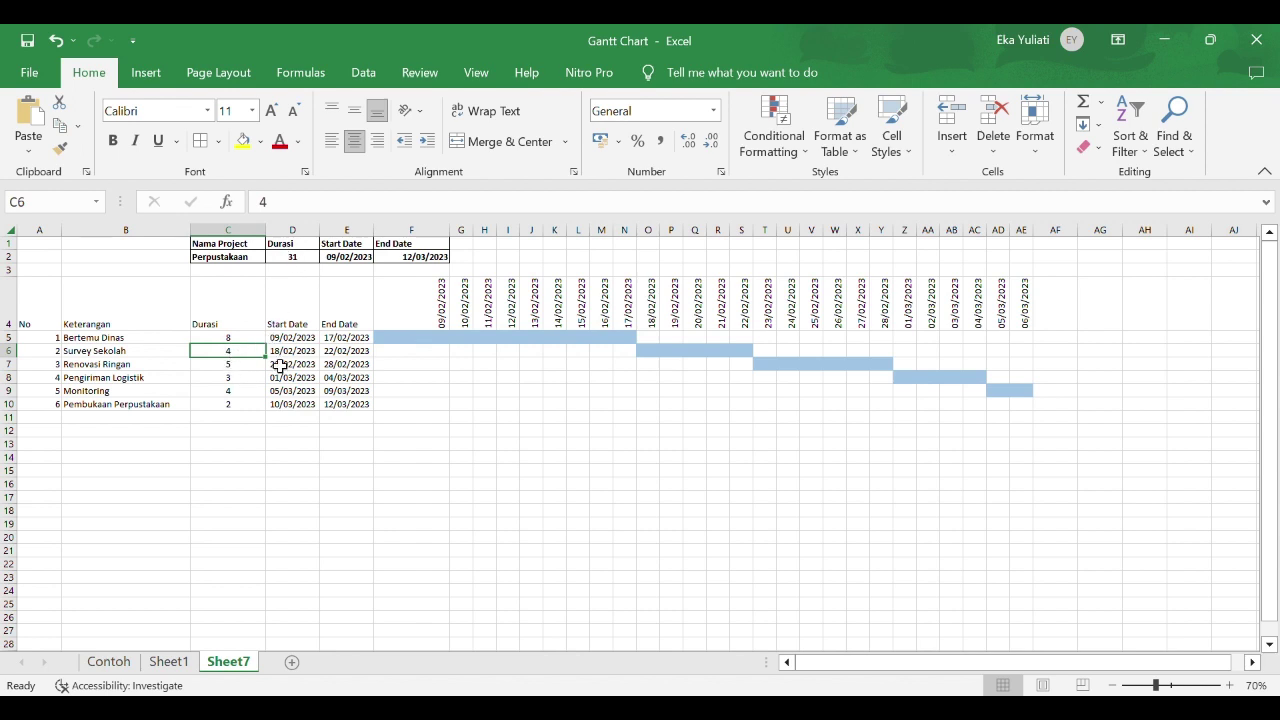
{"action": "type", "text": "6"}
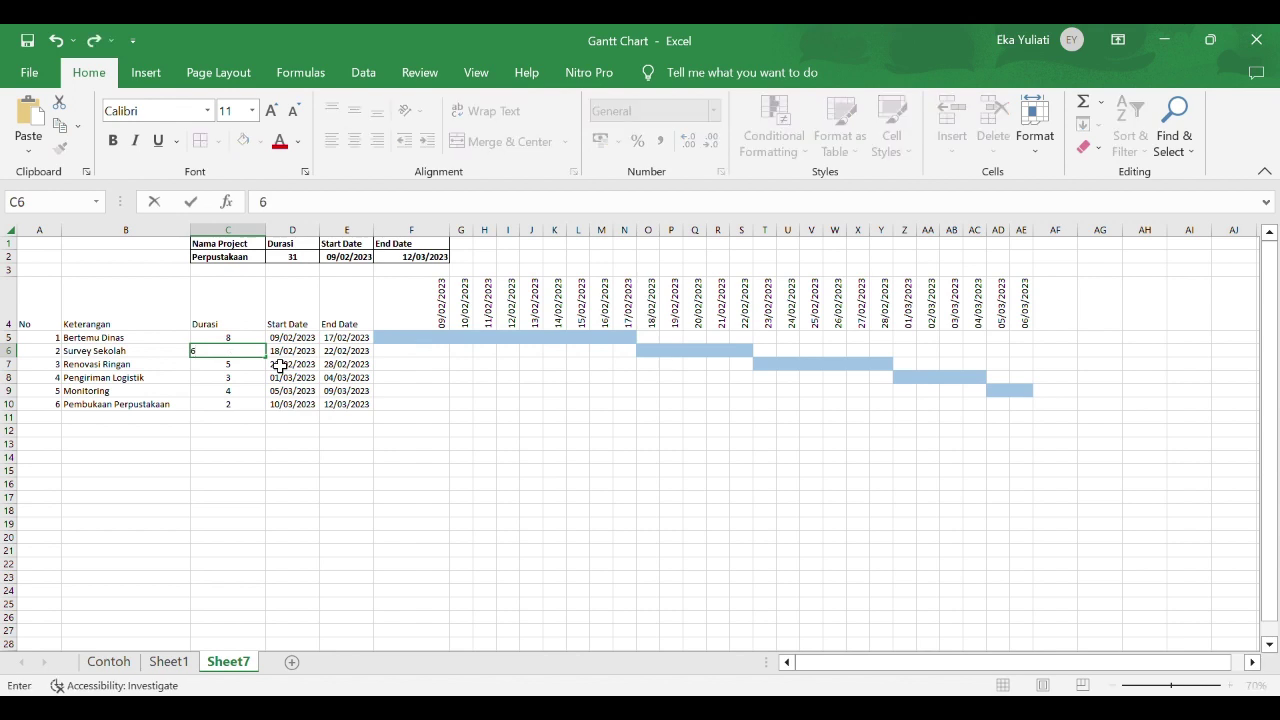
{"action": "key", "text": "Return"}
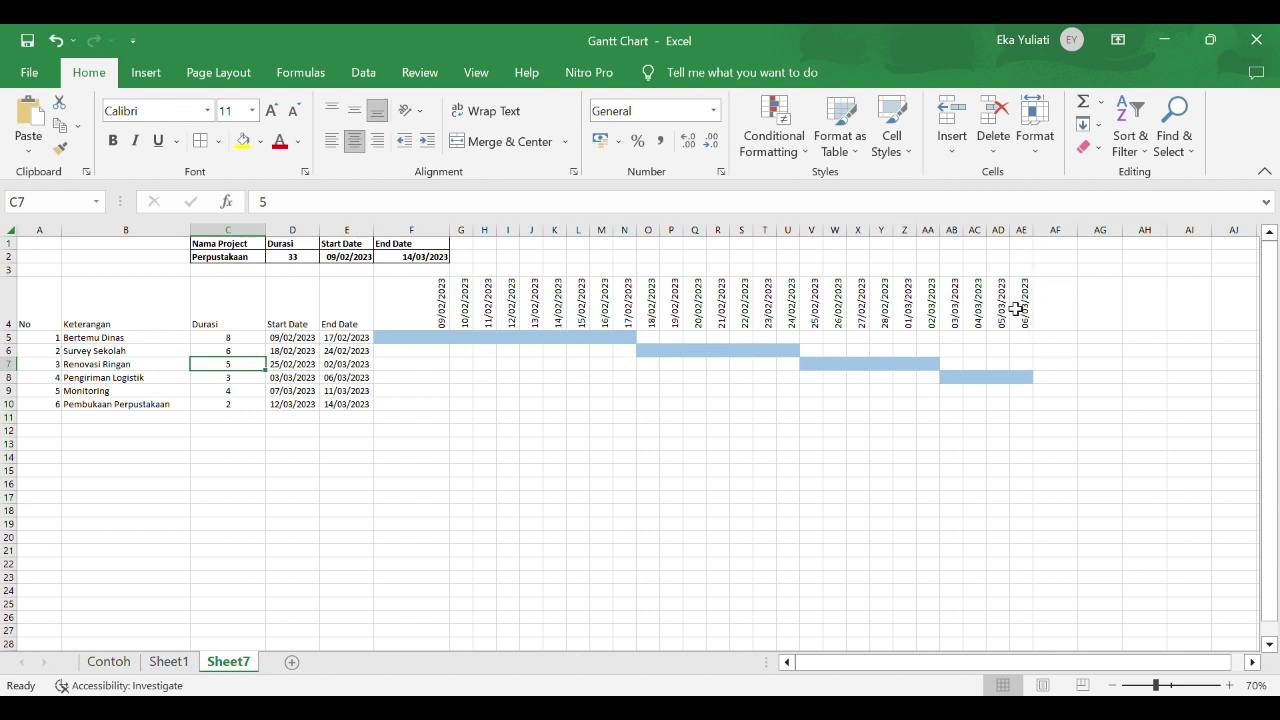
Try extending the row 4 timeline dates from AE4 through AH4, and undo the extension
{"action": "left_click", "coordinate": [1028, 300]}
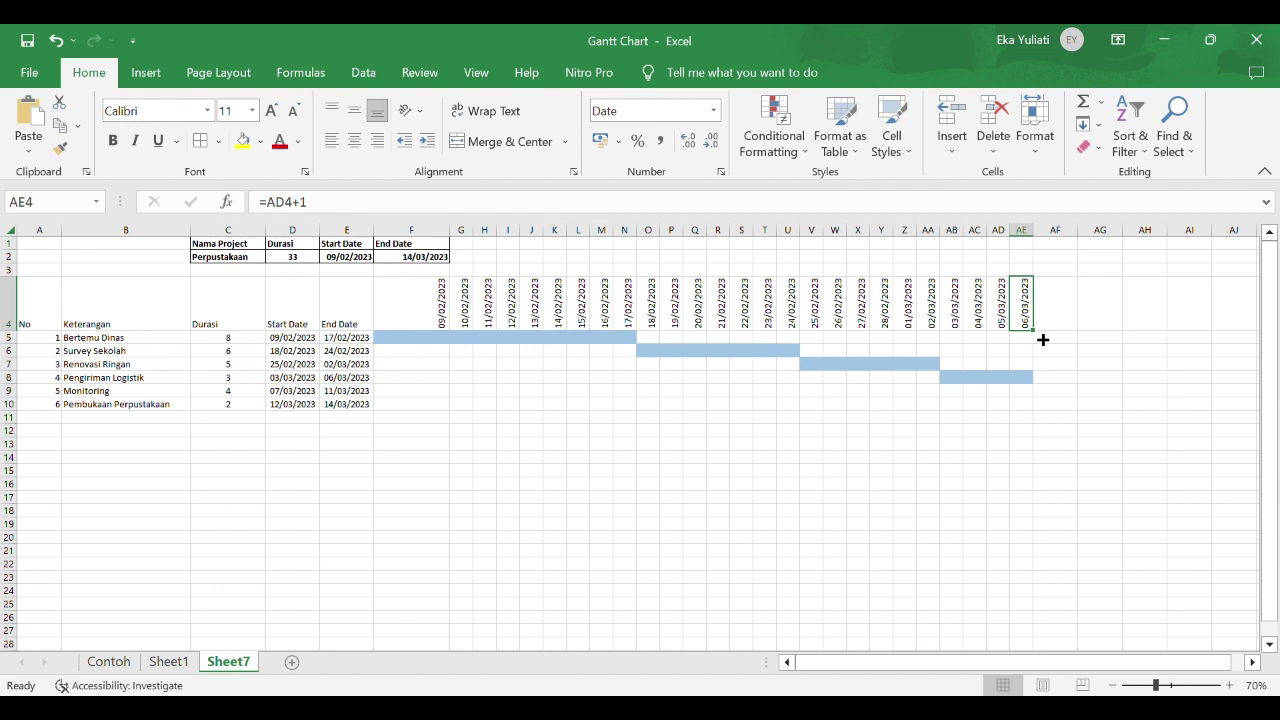
{"action": "left_click_drag", "start_coordinate": [1042, 340], "coordinate": [1163, 337]}
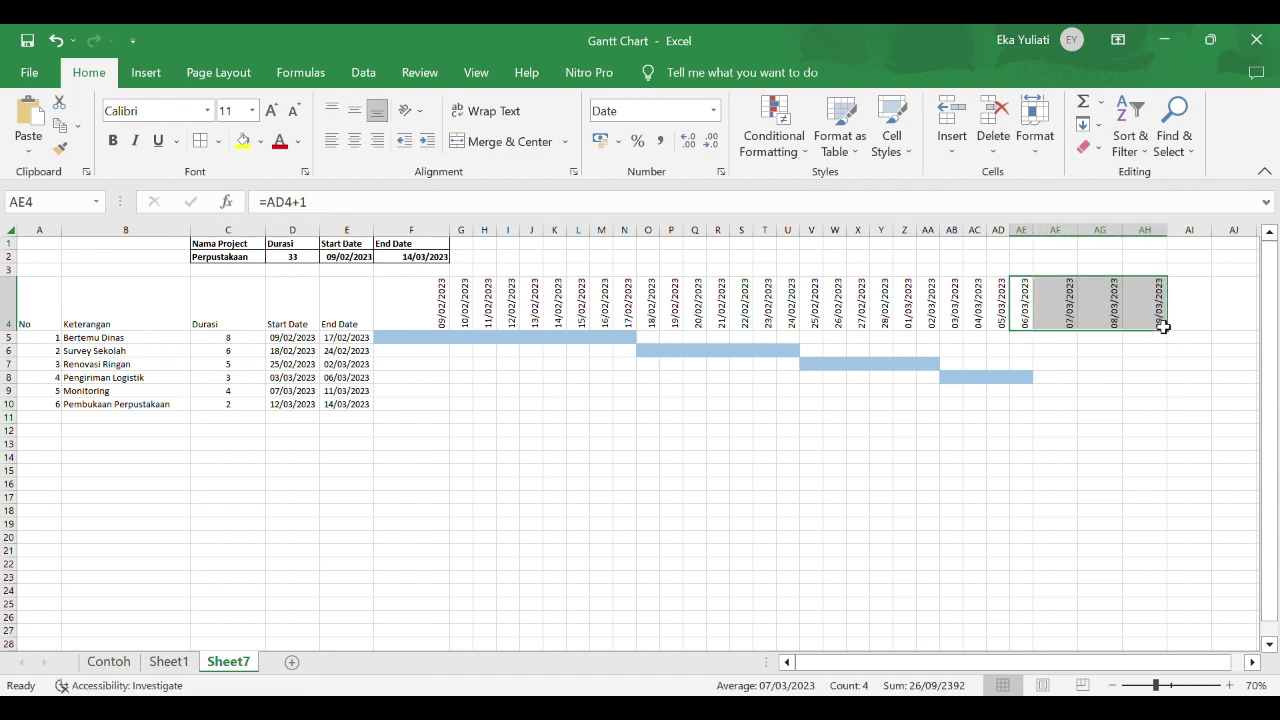
{"action": "key", "text": "ctrl+z"}
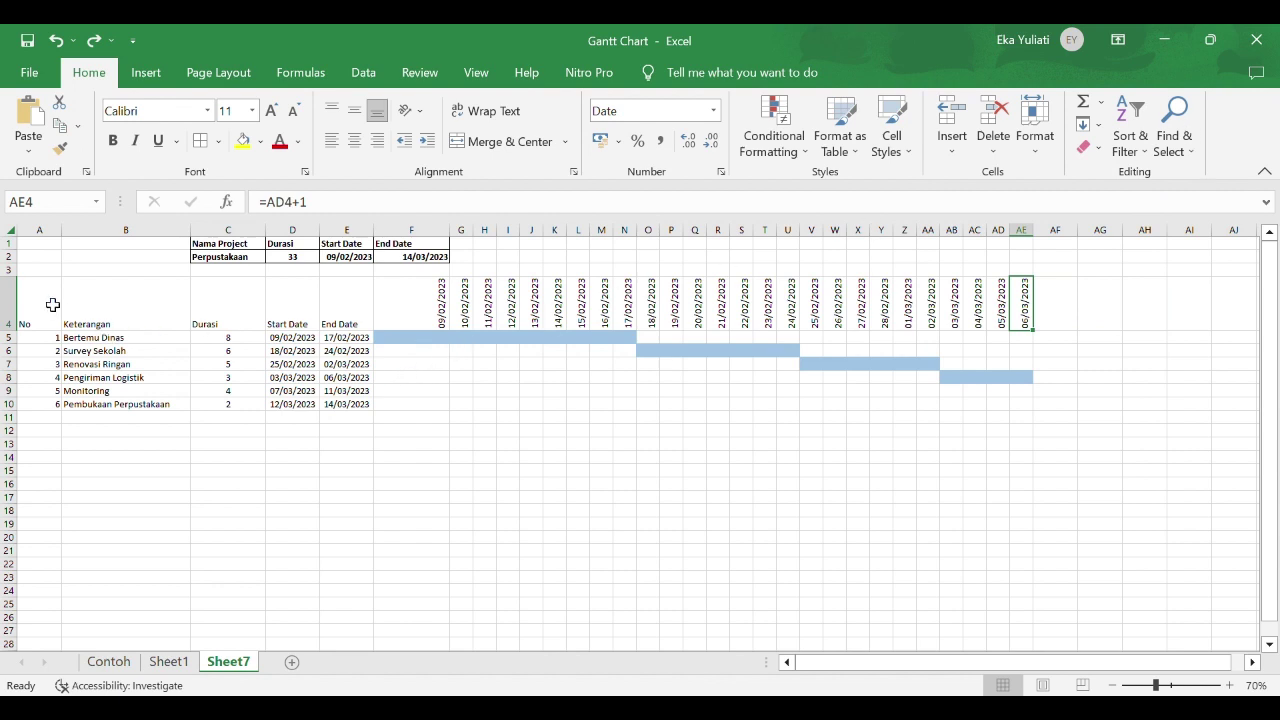
Apply all borders to the Gantt table A4:AE10 and center the timeline dates in F4:AE4 horizontally
{"action": "left_click_drag", "start_coordinate": [51, 303], "coordinate": [1035, 411]}
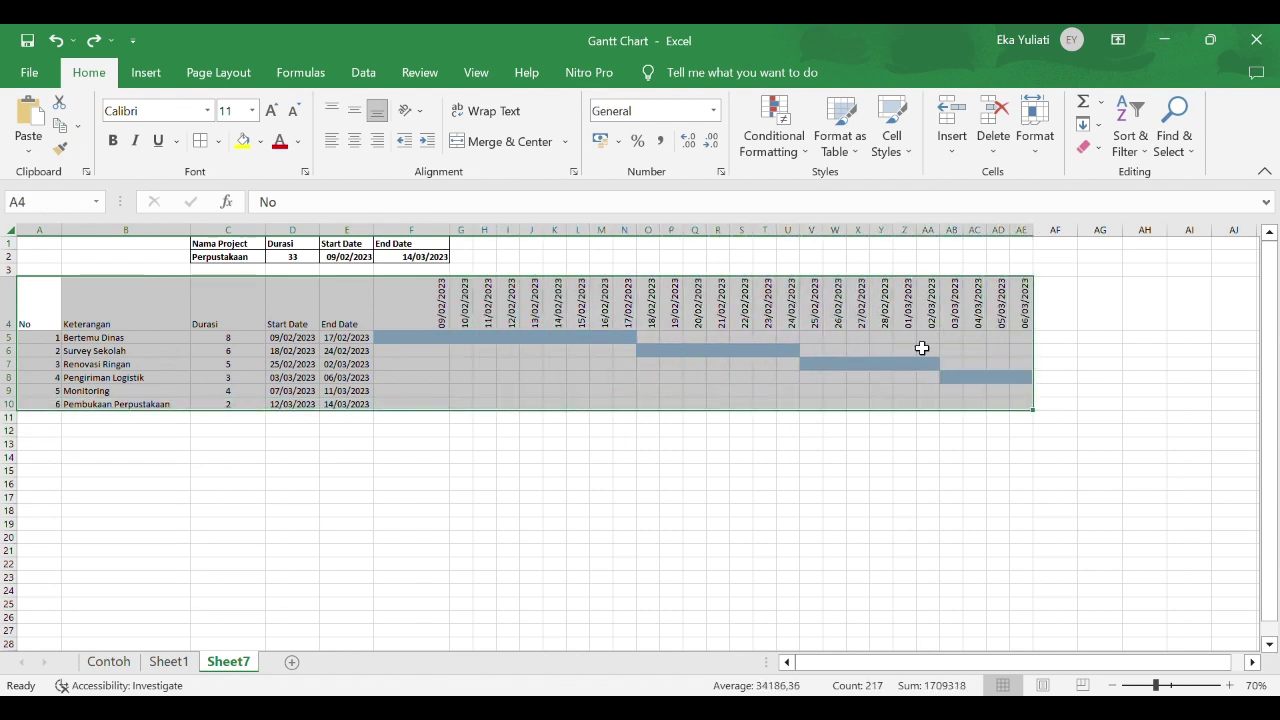
{"action": "left_click", "coordinate": [206, 142]}
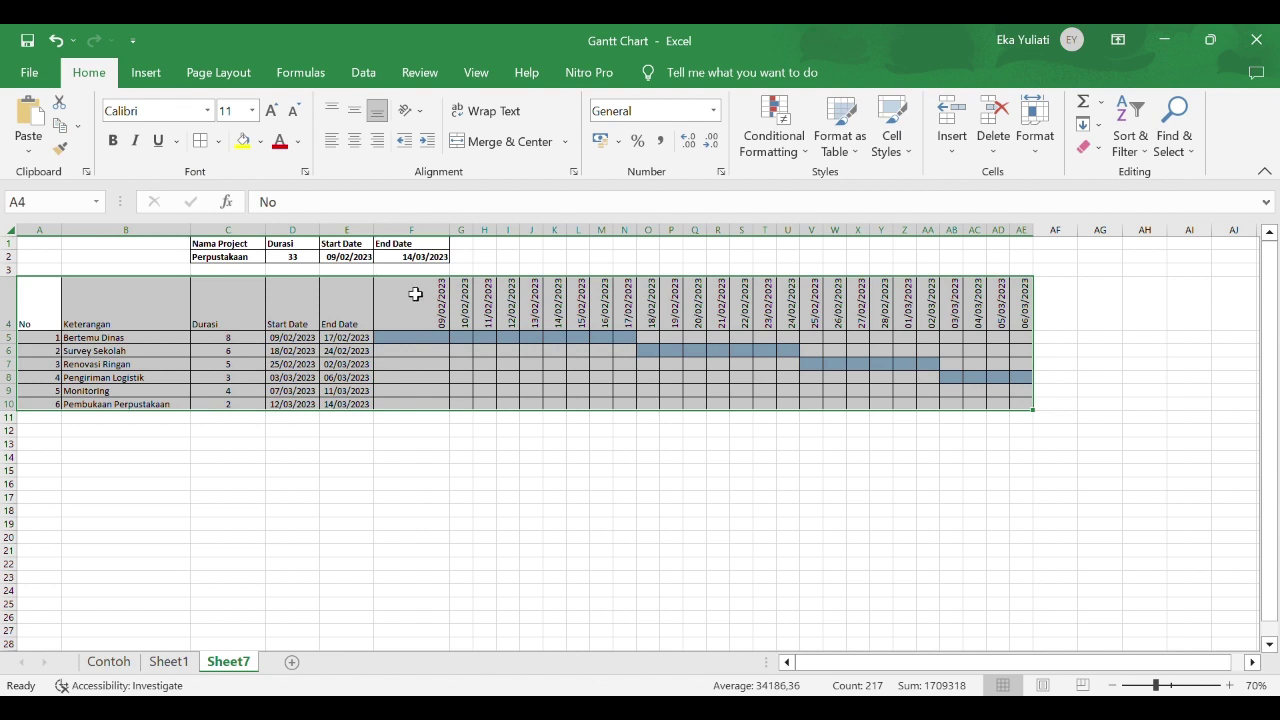
{"action": "left_click_drag", "start_coordinate": [417, 295], "coordinate": [1024, 297]}
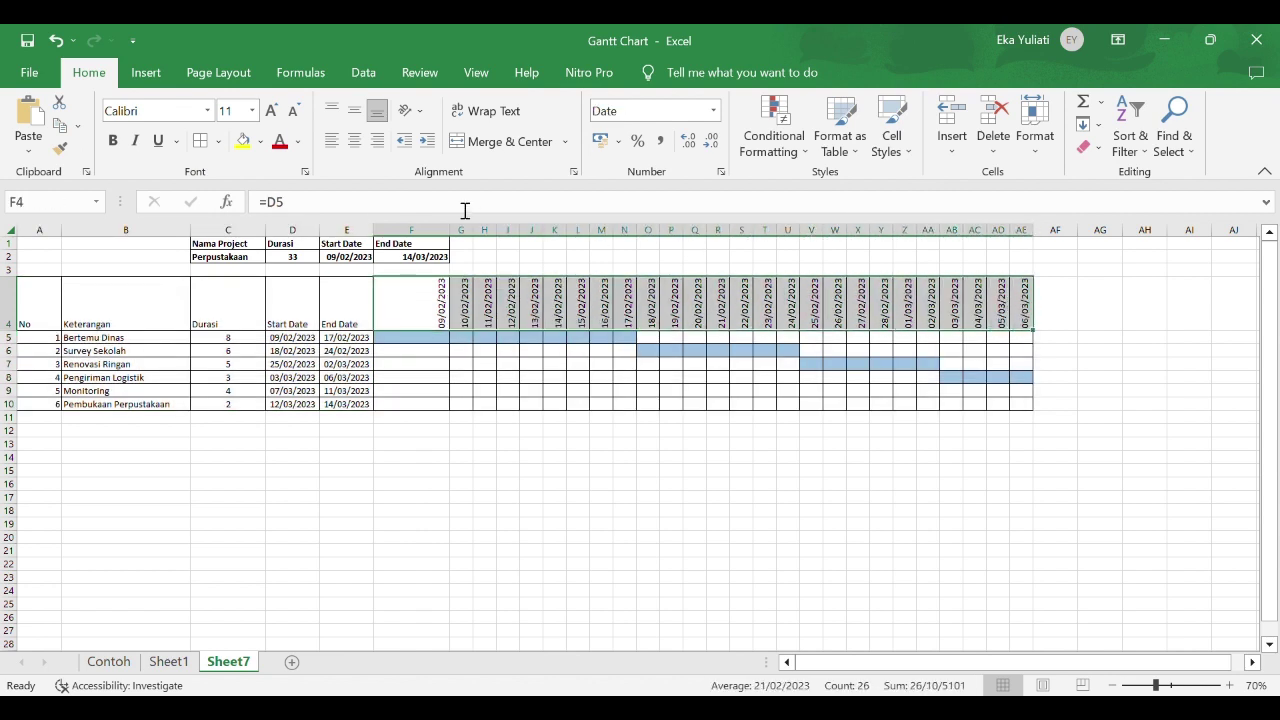
{"action": "left_click", "coordinate": [354, 141]}
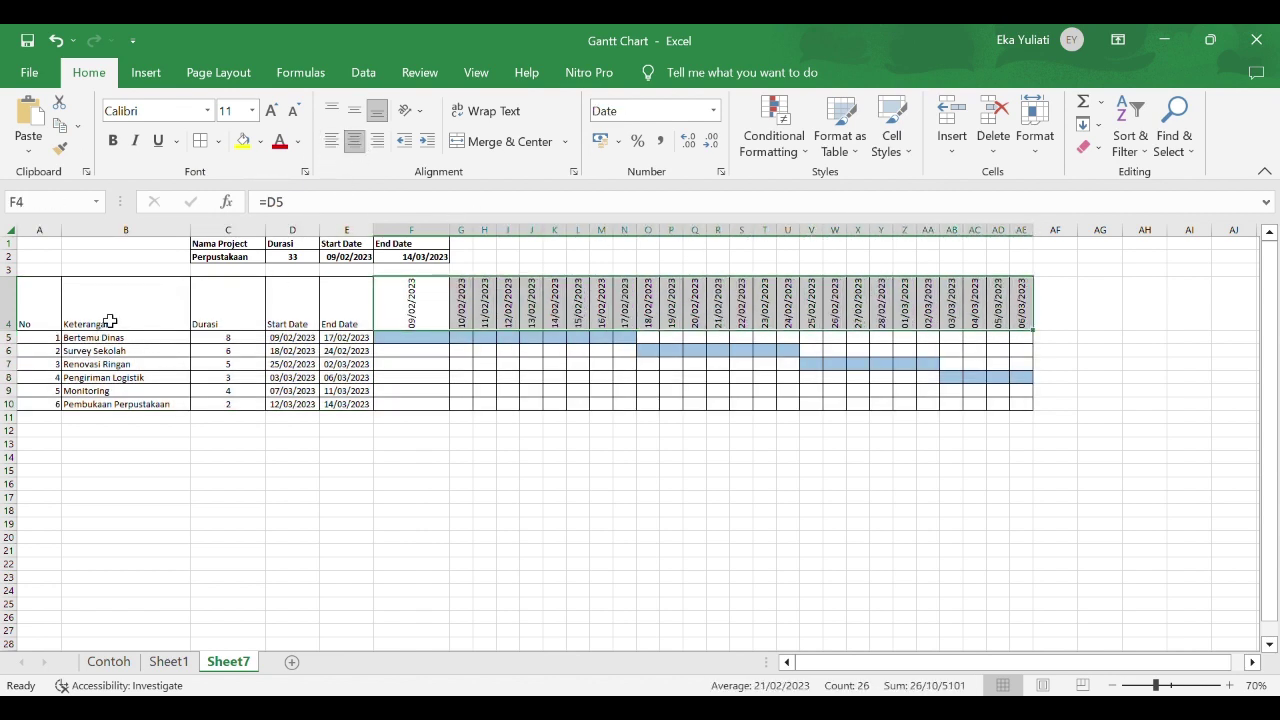
Make the headers in A4:E4 bold and horizontally centered, and center the task numbers in A5:A10
{"action": "left_click_drag", "start_coordinate": [45, 317], "coordinate": [366, 330]}
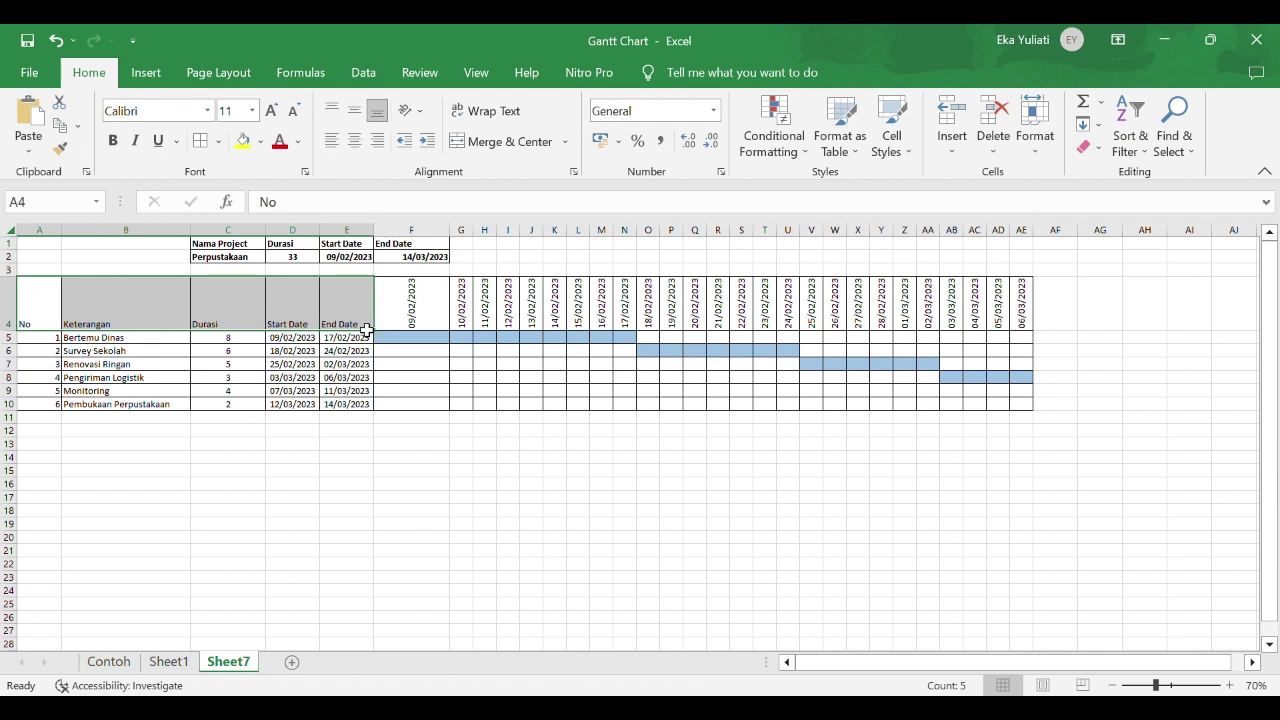
{"action": "key", "text": "ctrl+b"}
{"action": "left_click_drag", "start_coordinate": [45, 338], "coordinate": [52, 406]}
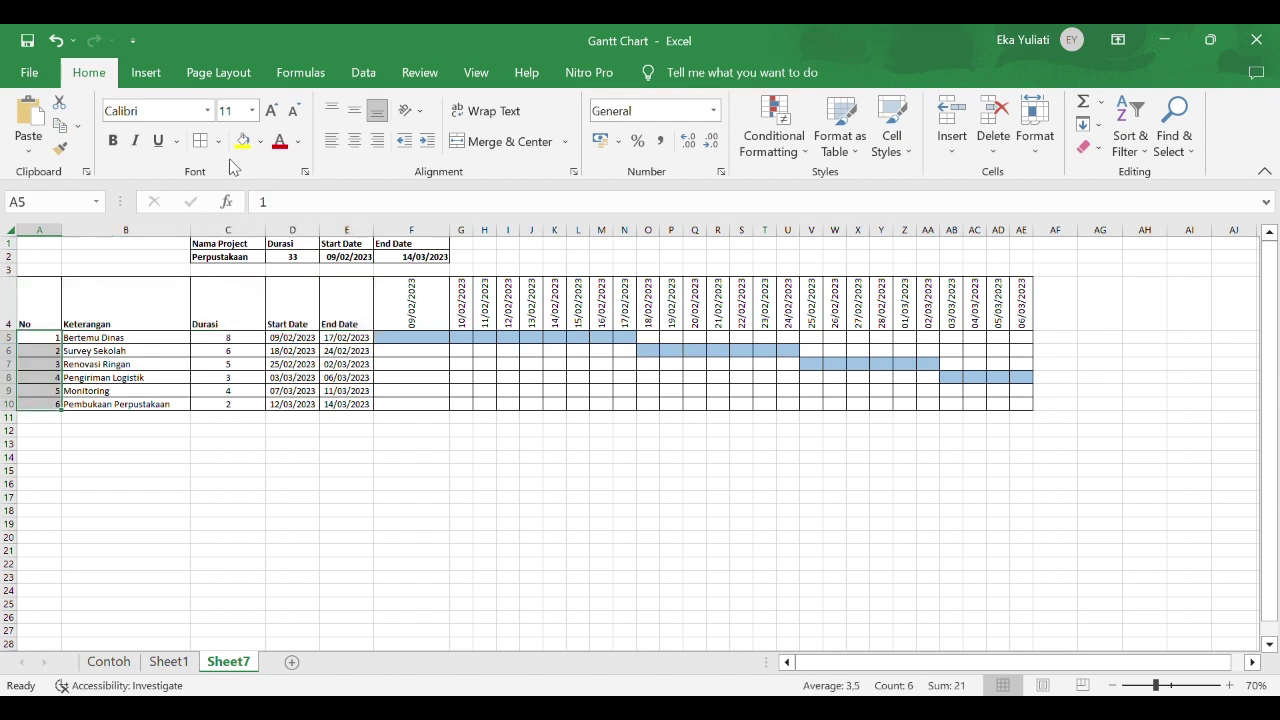
{"action": "left_click", "coordinate": [354, 142]}
{"action": "left_click_drag", "start_coordinate": [41, 324], "coordinate": [371, 326]}
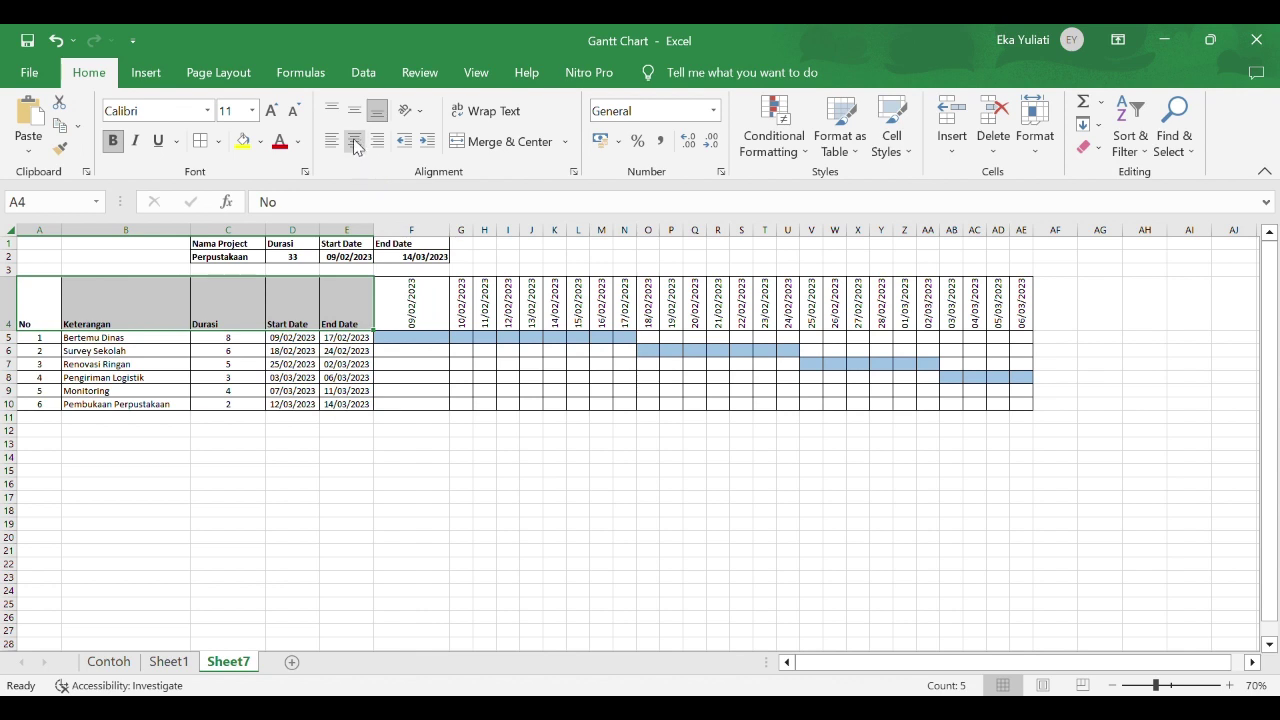
{"action": "left_click", "coordinate": [354, 142]}
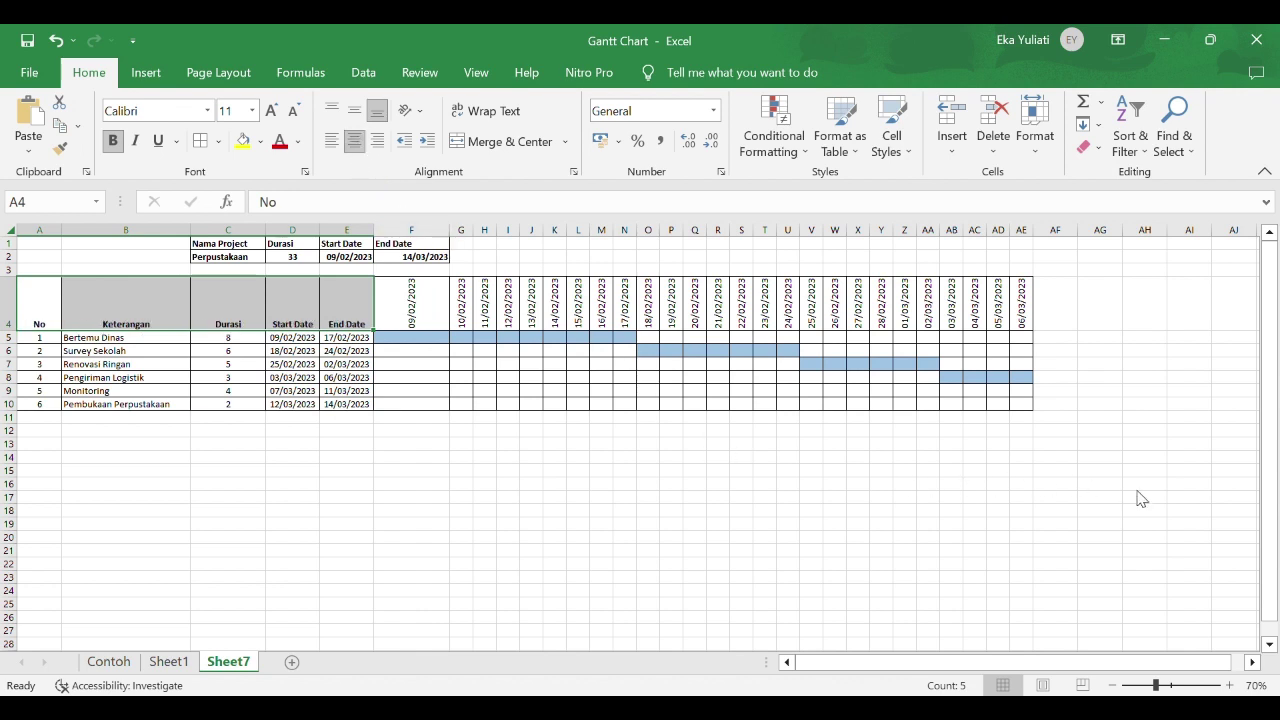